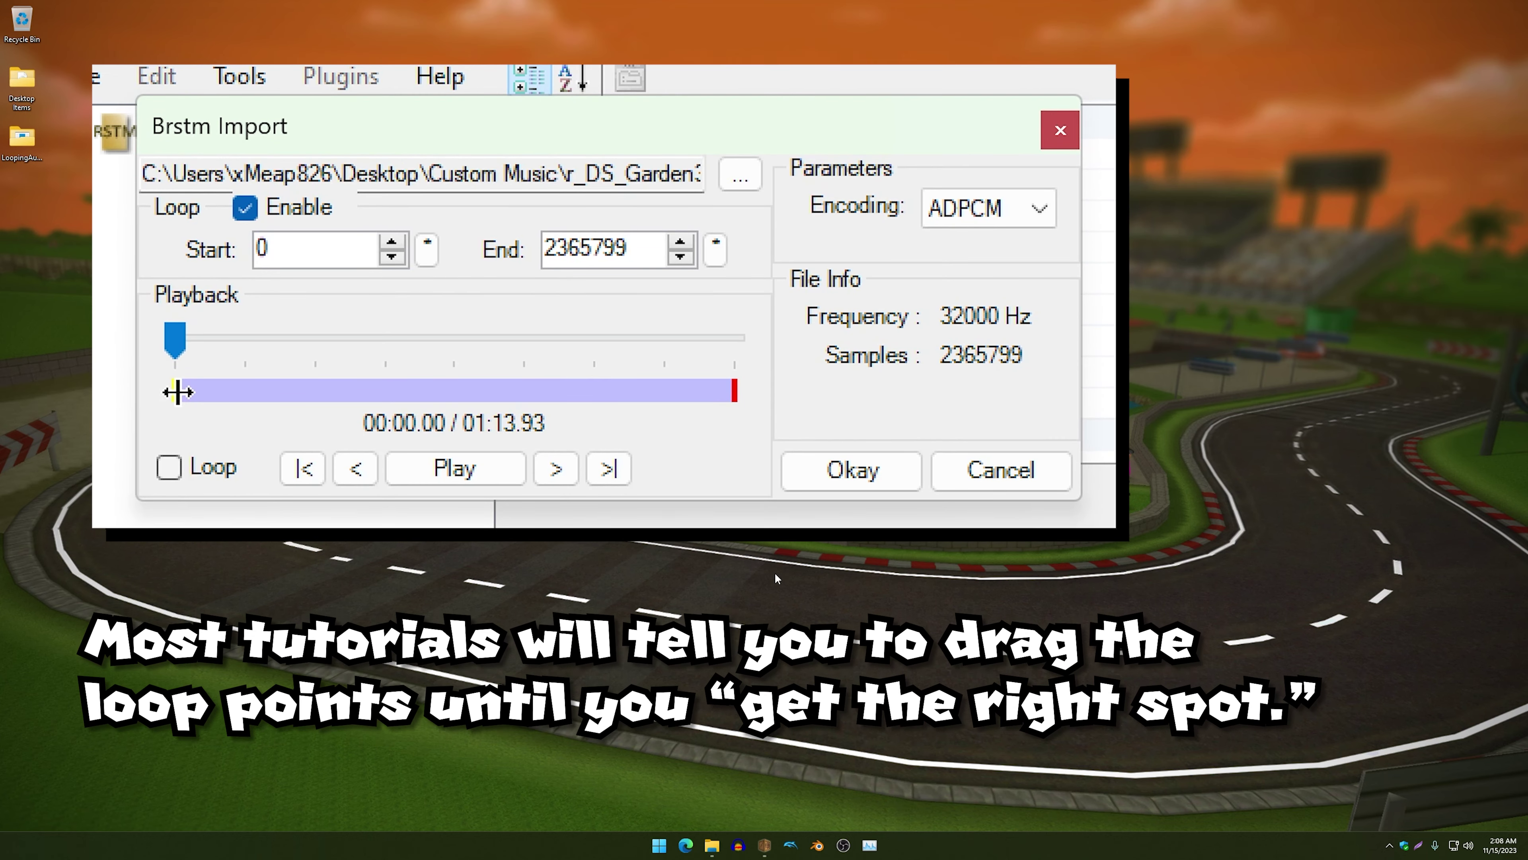
# - Move the BRSTM loop start to sample 644476 and the loop end back to sample 1631585
pyautogui.moveTo(178, 392); pyautogui.dragTo(329, 392)
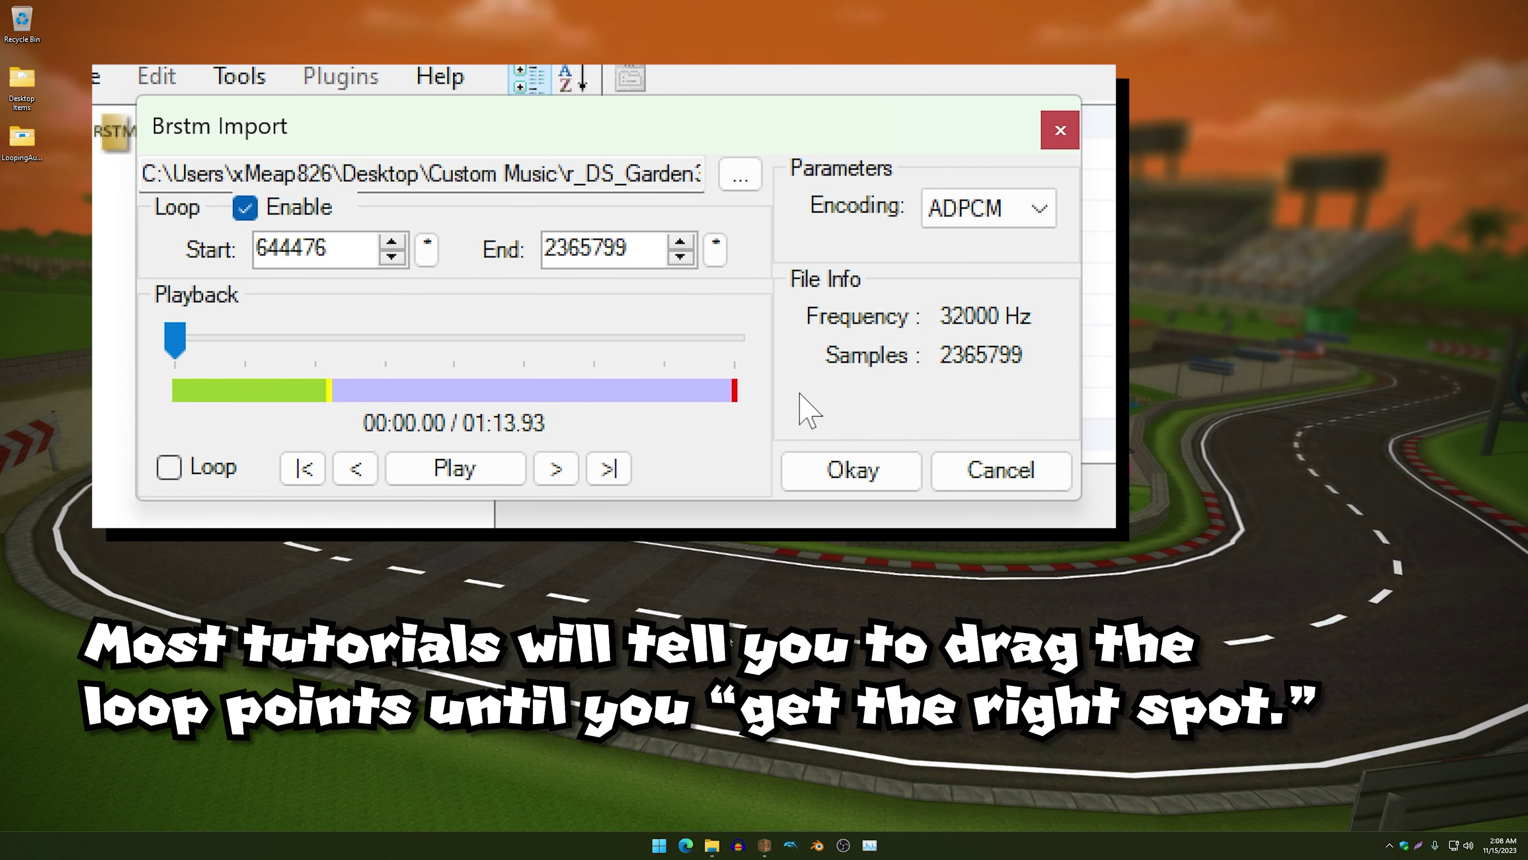
pyautogui.moveTo(733, 392); pyautogui.dragTo(558, 392)
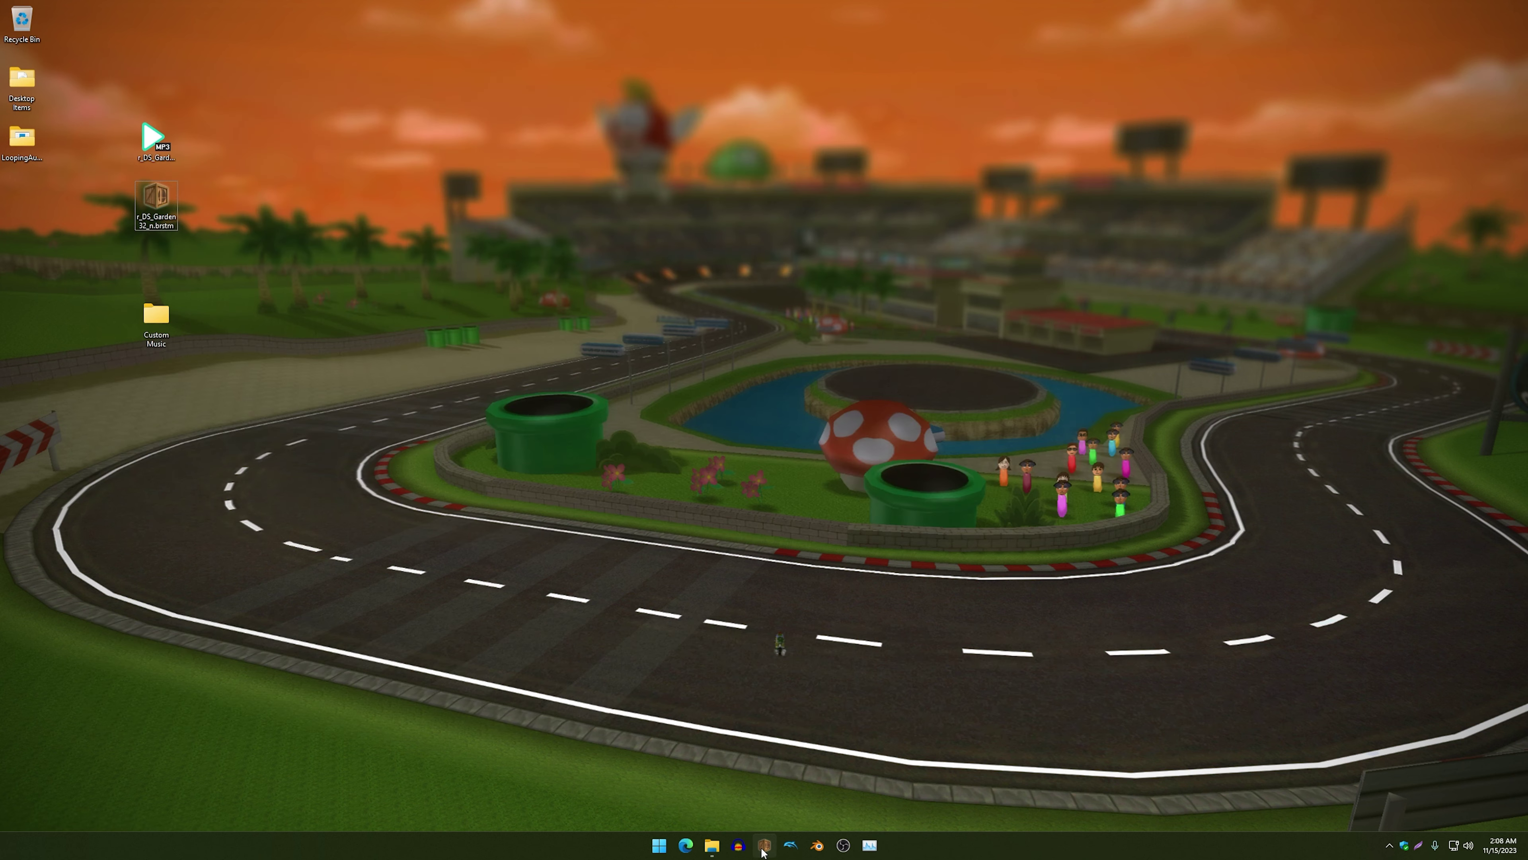
pyautogui.click(763, 837)
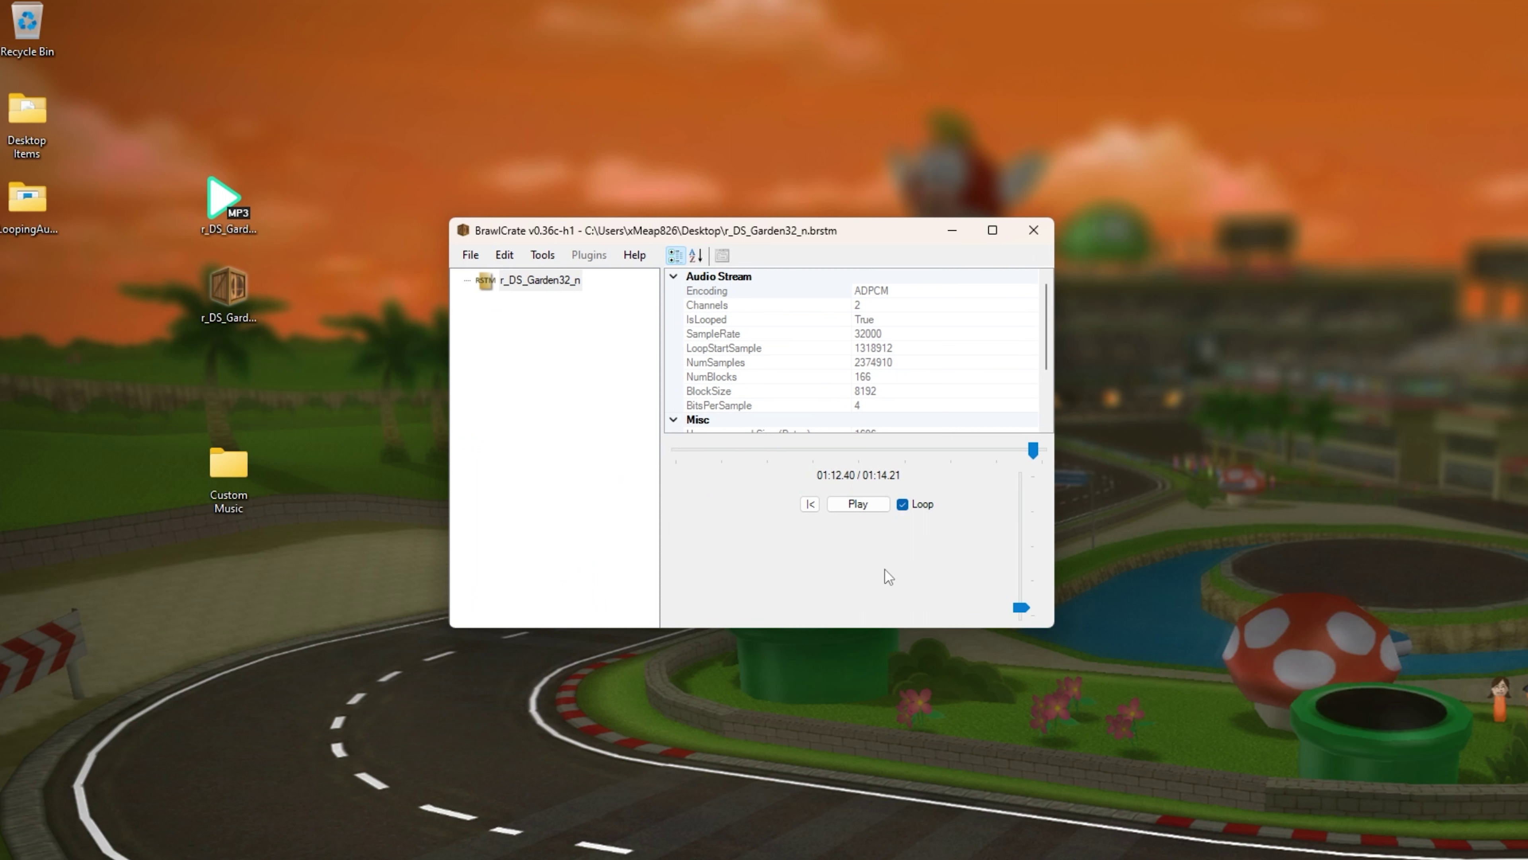
# - Play and stop the music to hear its loop, then minimize BrawlCrate and launch Audacity
pyautogui.click(863, 504)
pyautogui.click(862, 506)
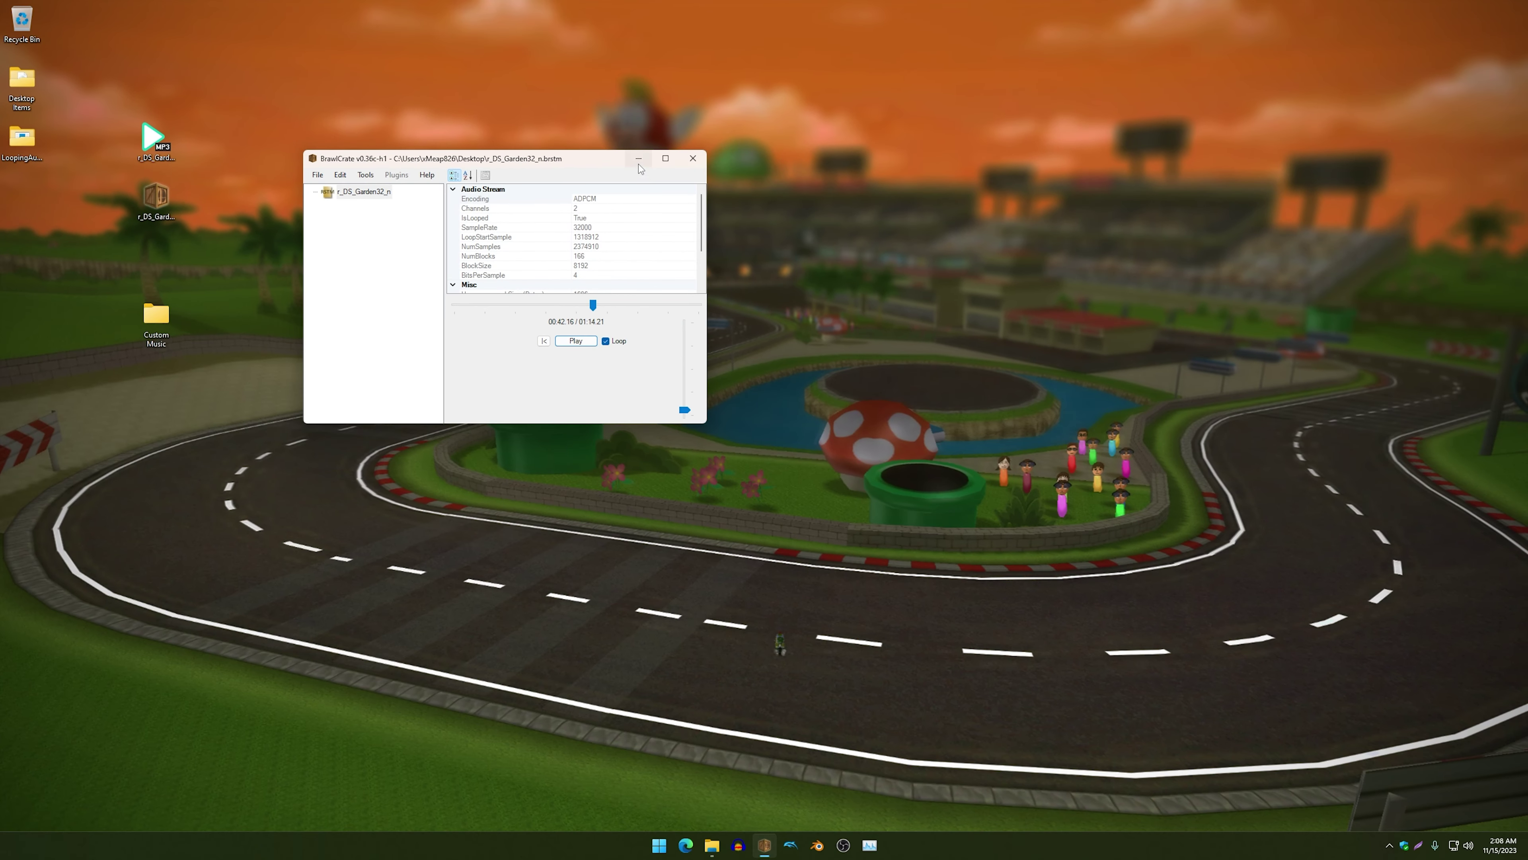
pyautogui.click(639, 160)
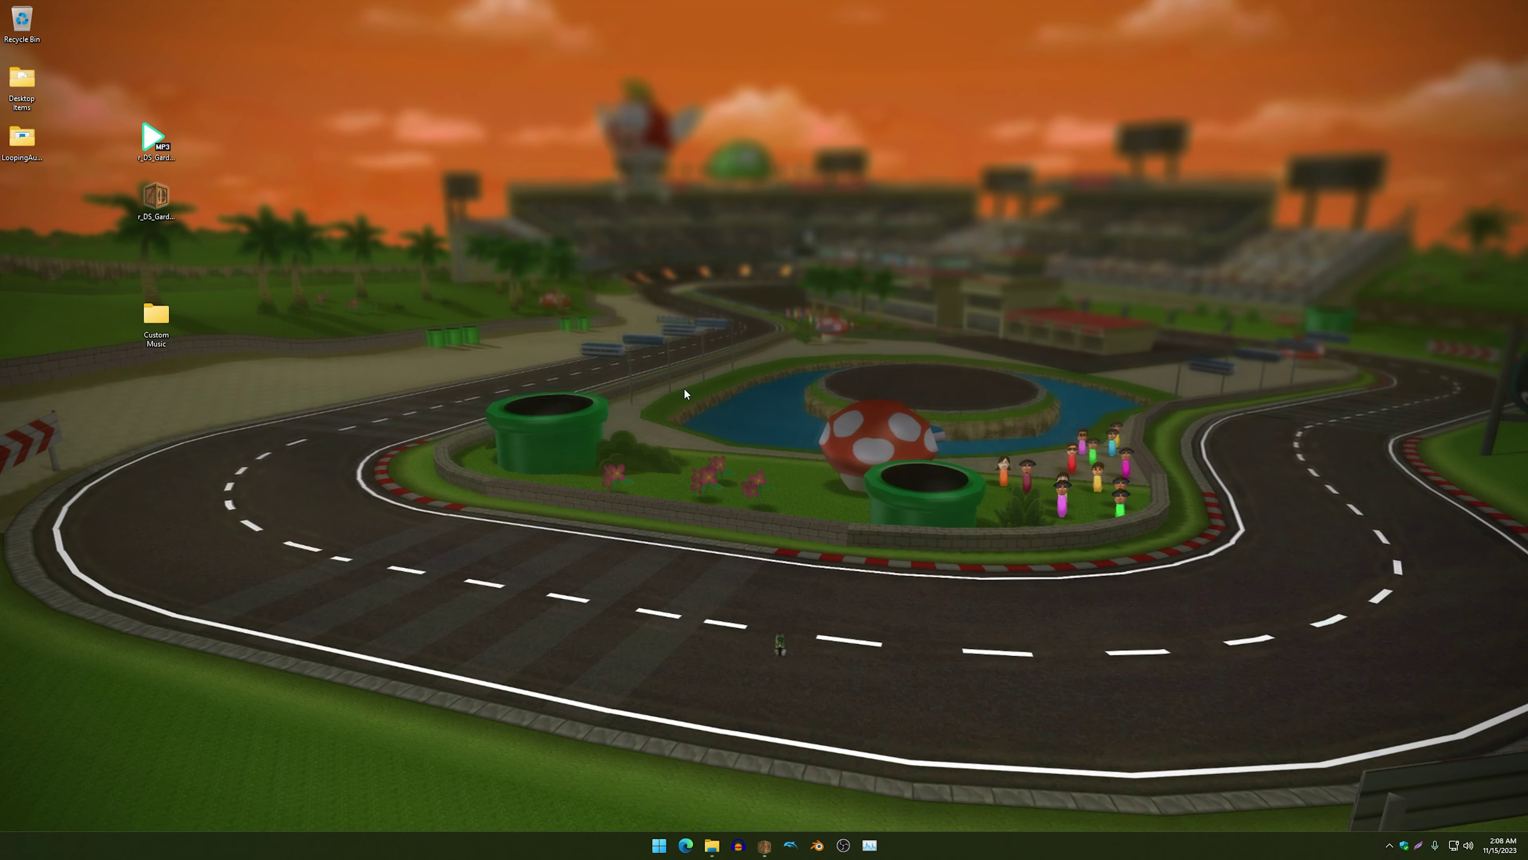
pyautogui.click(739, 845)
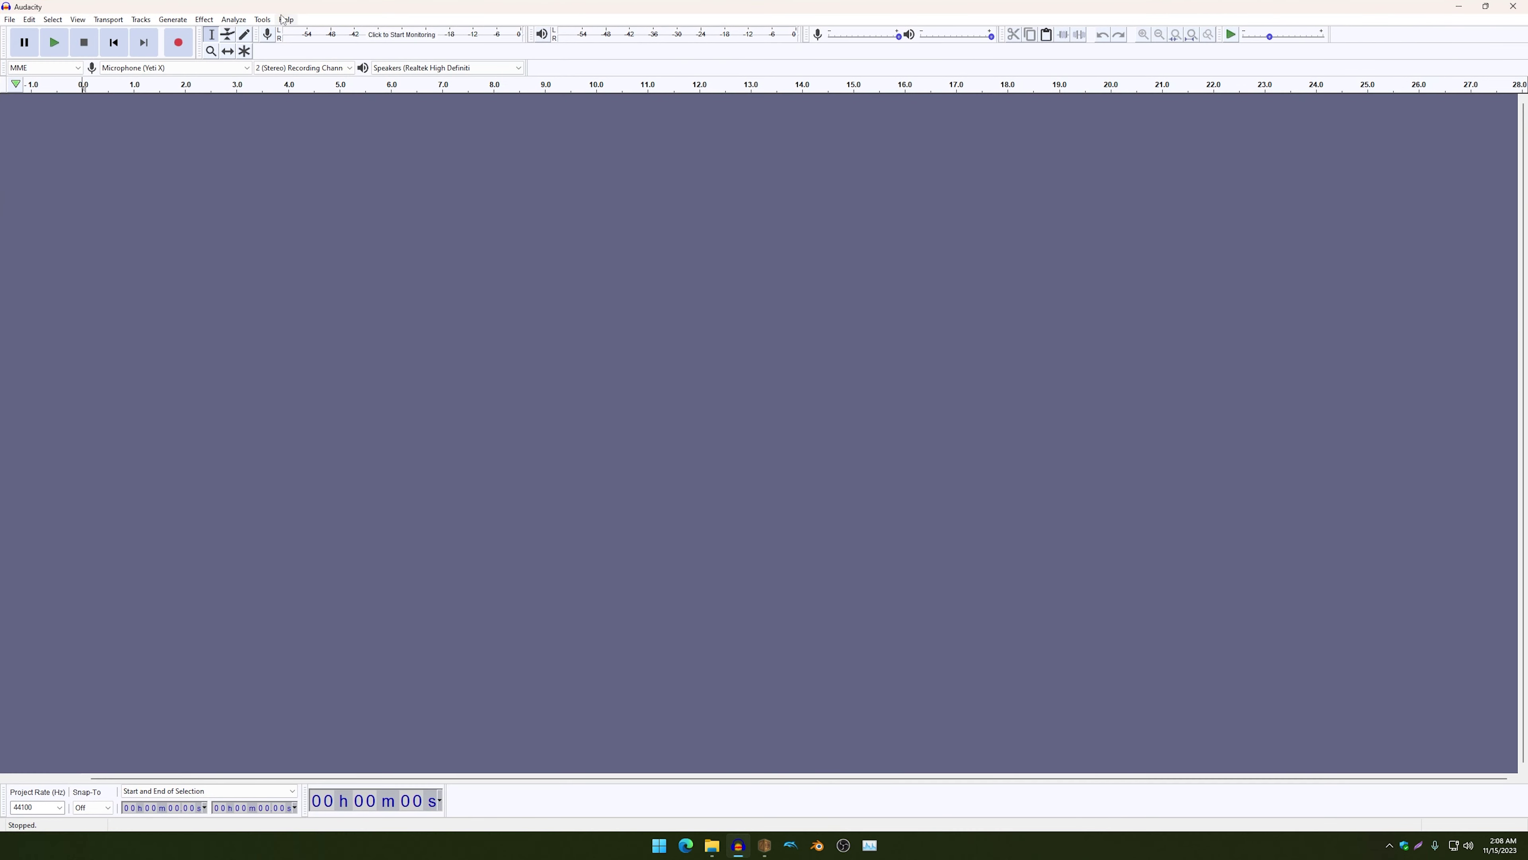
# - Check in About Audacity that the version is 3.0.0, then open the Desktop folder in File Explorer
pyautogui.click(287, 19)
pyautogui.click(325, 97)
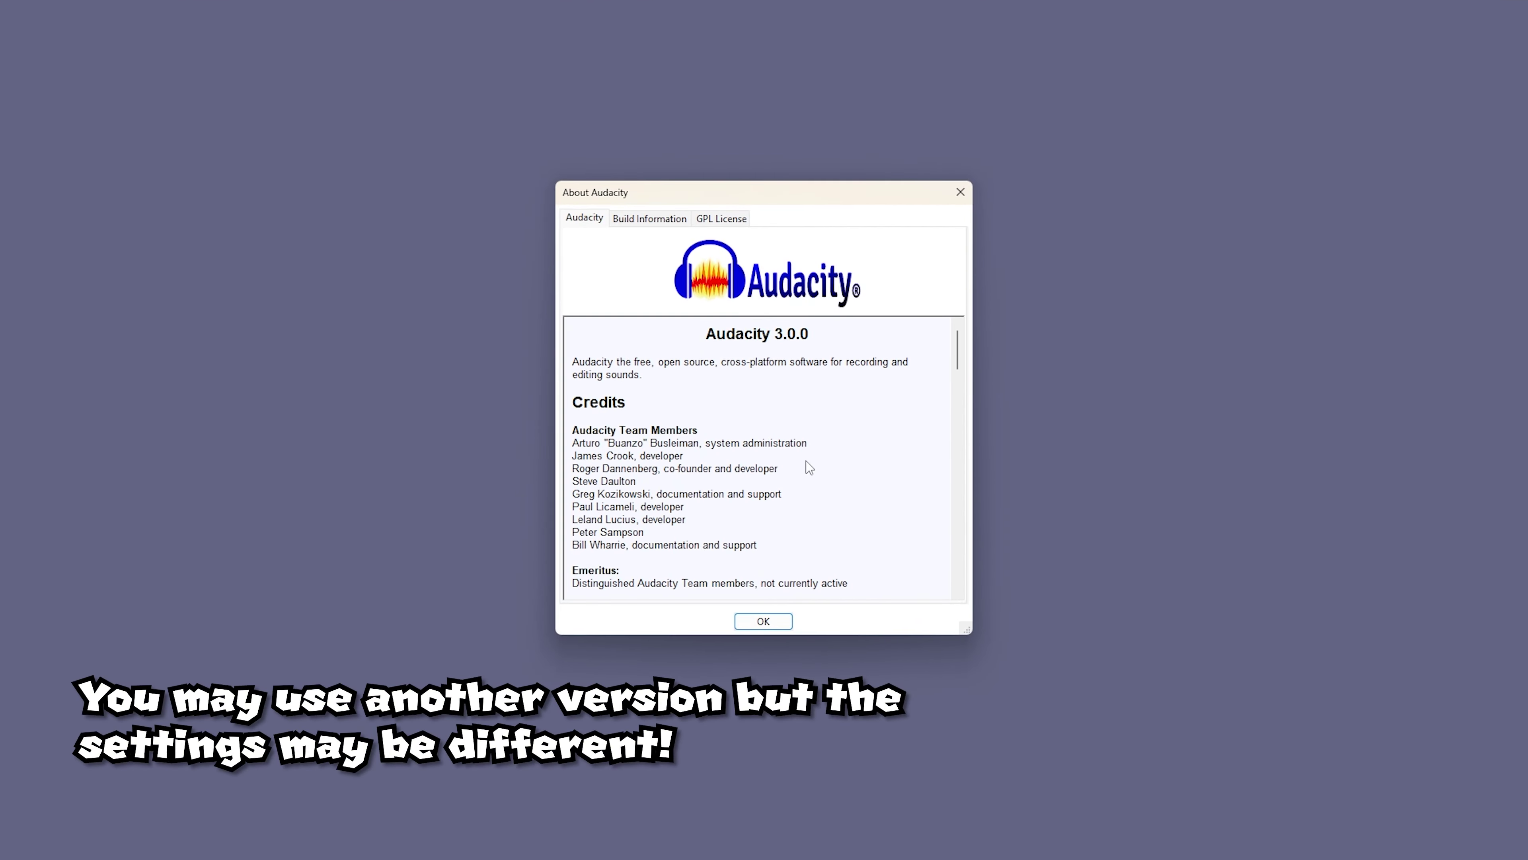
pyautogui.click(763, 621)
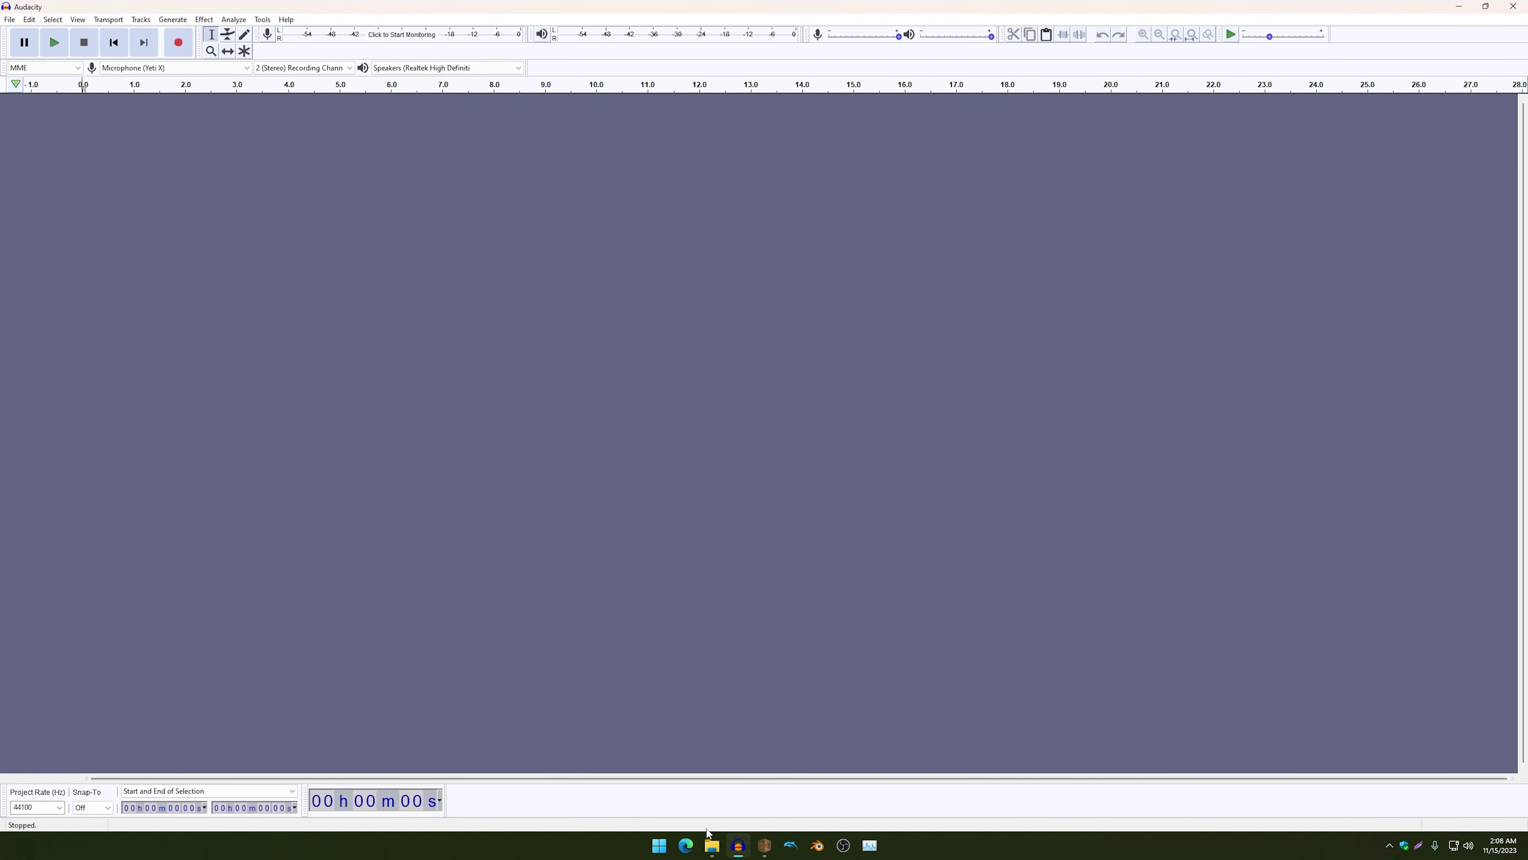
pyautogui.click(710, 844)
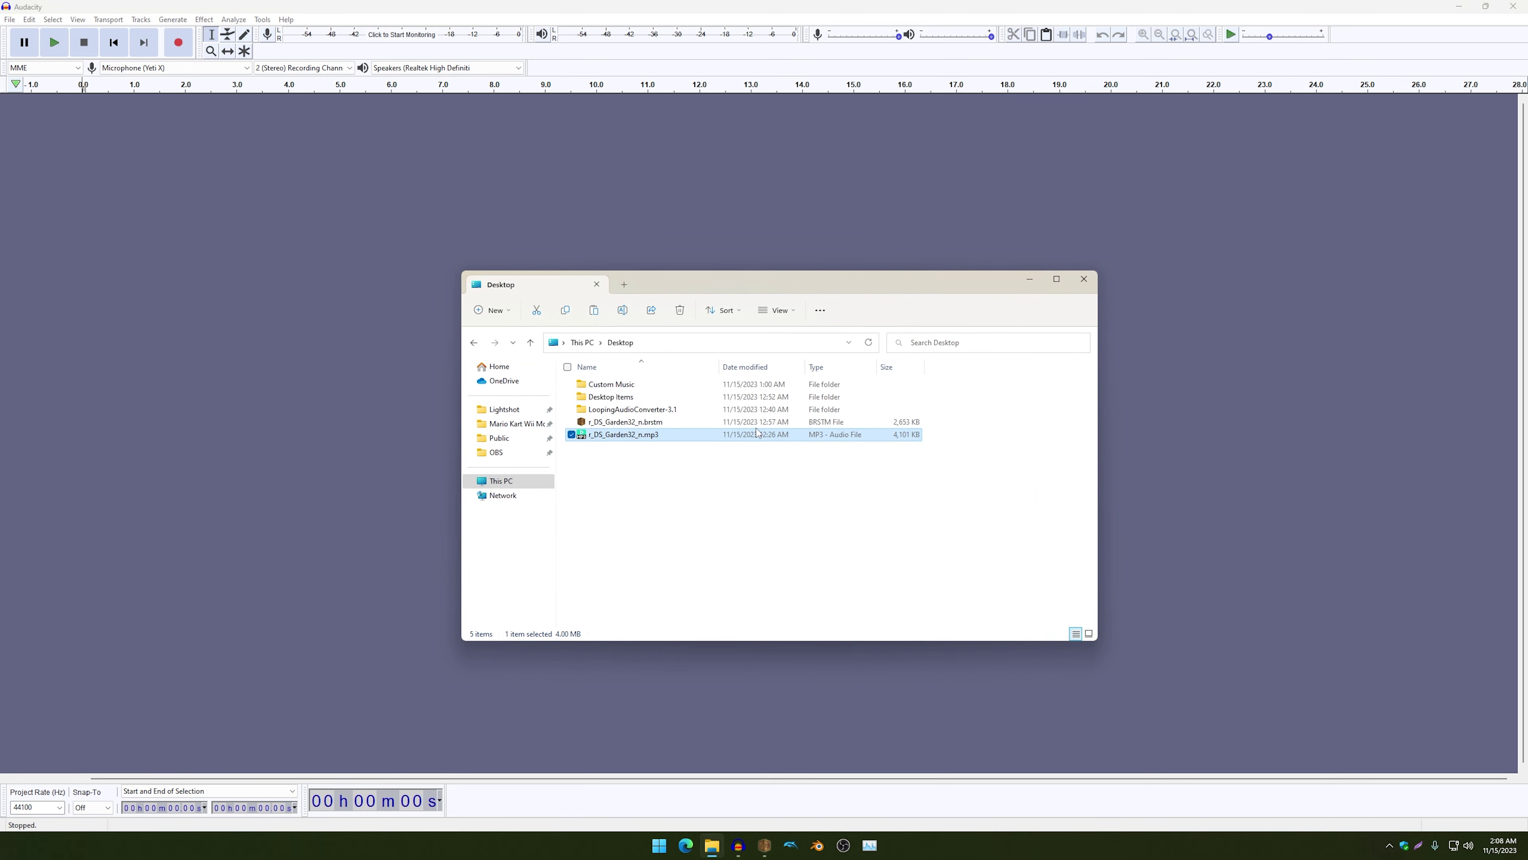
# - Drag r_DS_Garden32_n.mp3 into Audacity, set Project Rate to 32000 Hz, and switch the time counter to samples
pyautogui.moveTo(763, 435); pyautogui.dragTo(1131, 490)
pyautogui.click(312, 297)
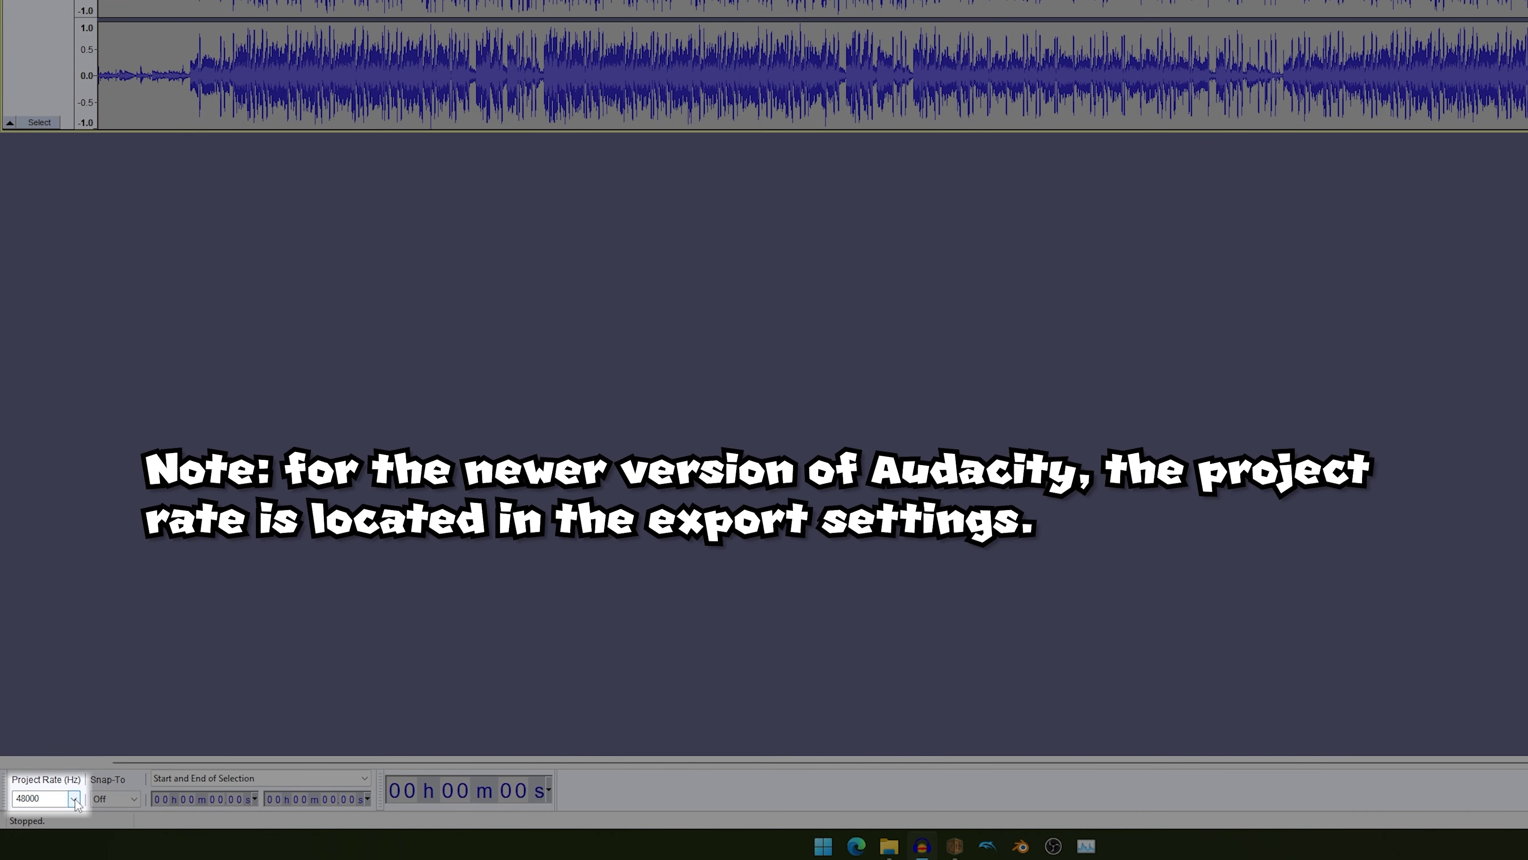
pyautogui.click(59, 807)
pyautogui.click(36, 694)
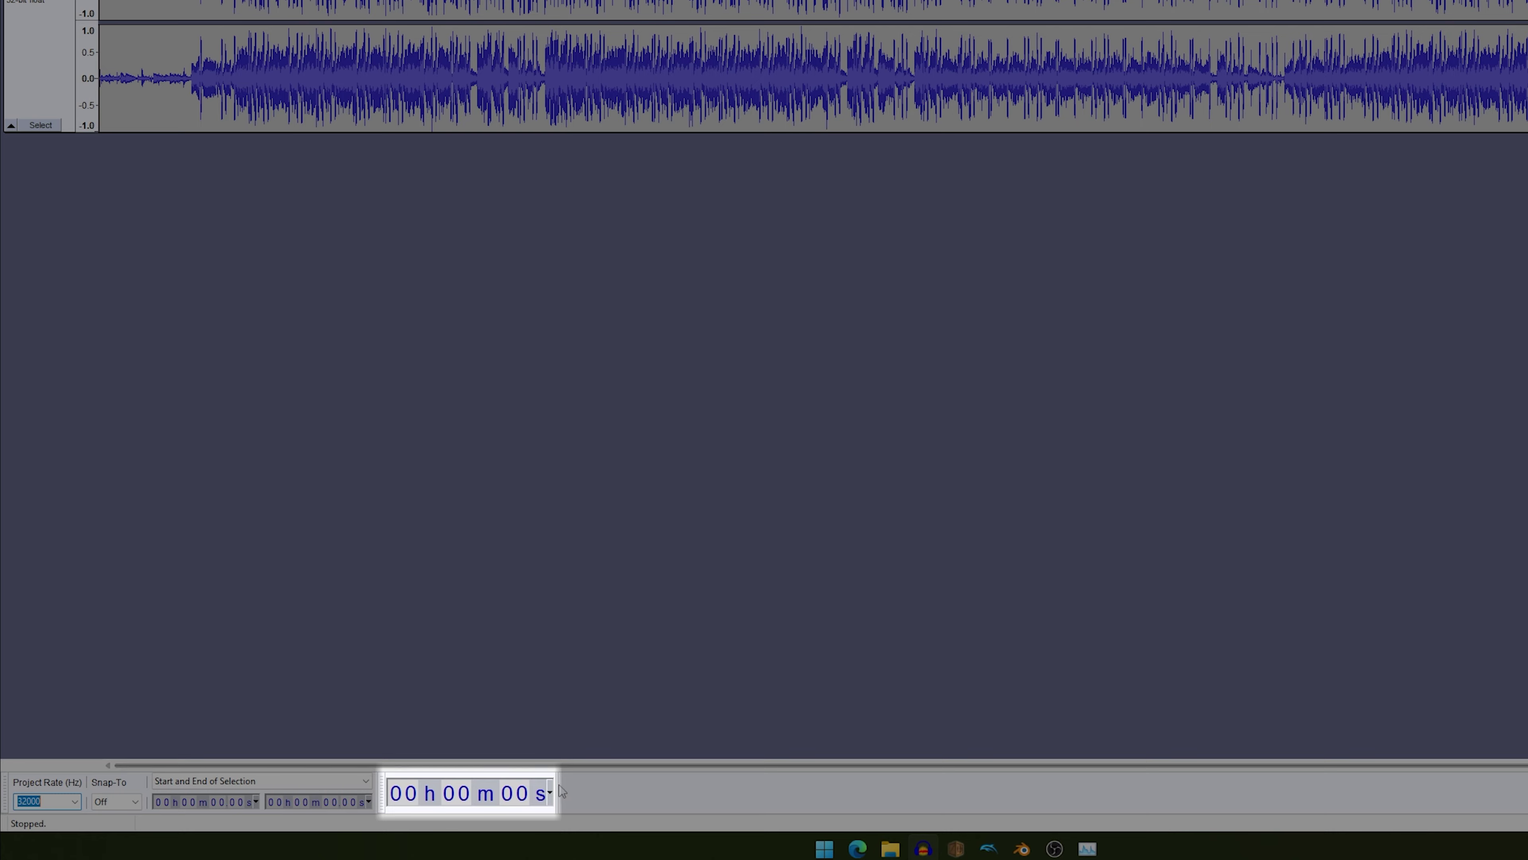
pyautogui.click(550, 793)
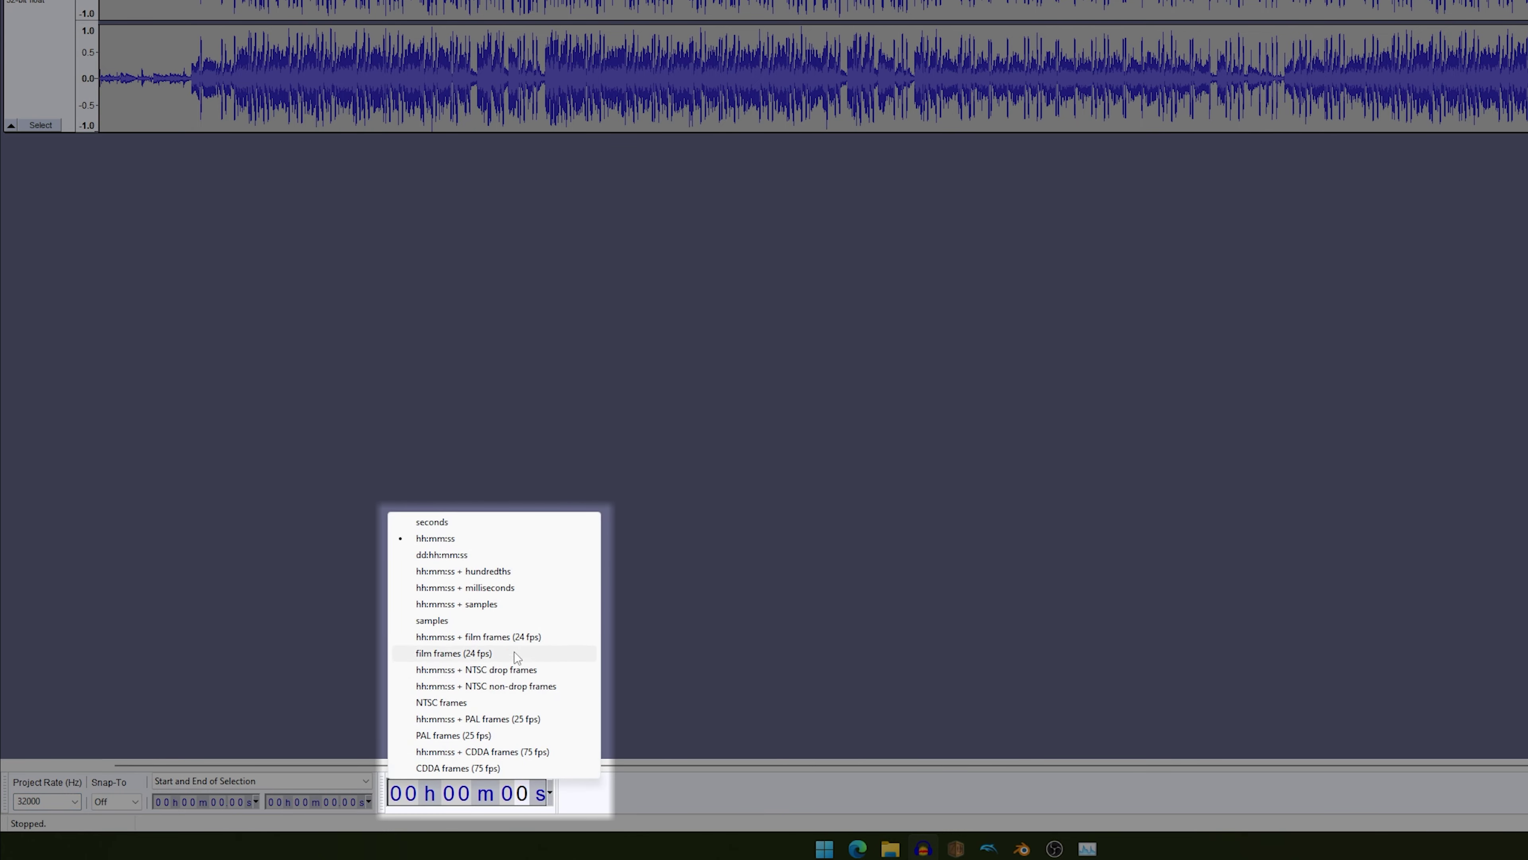
pyautogui.click(510, 626)
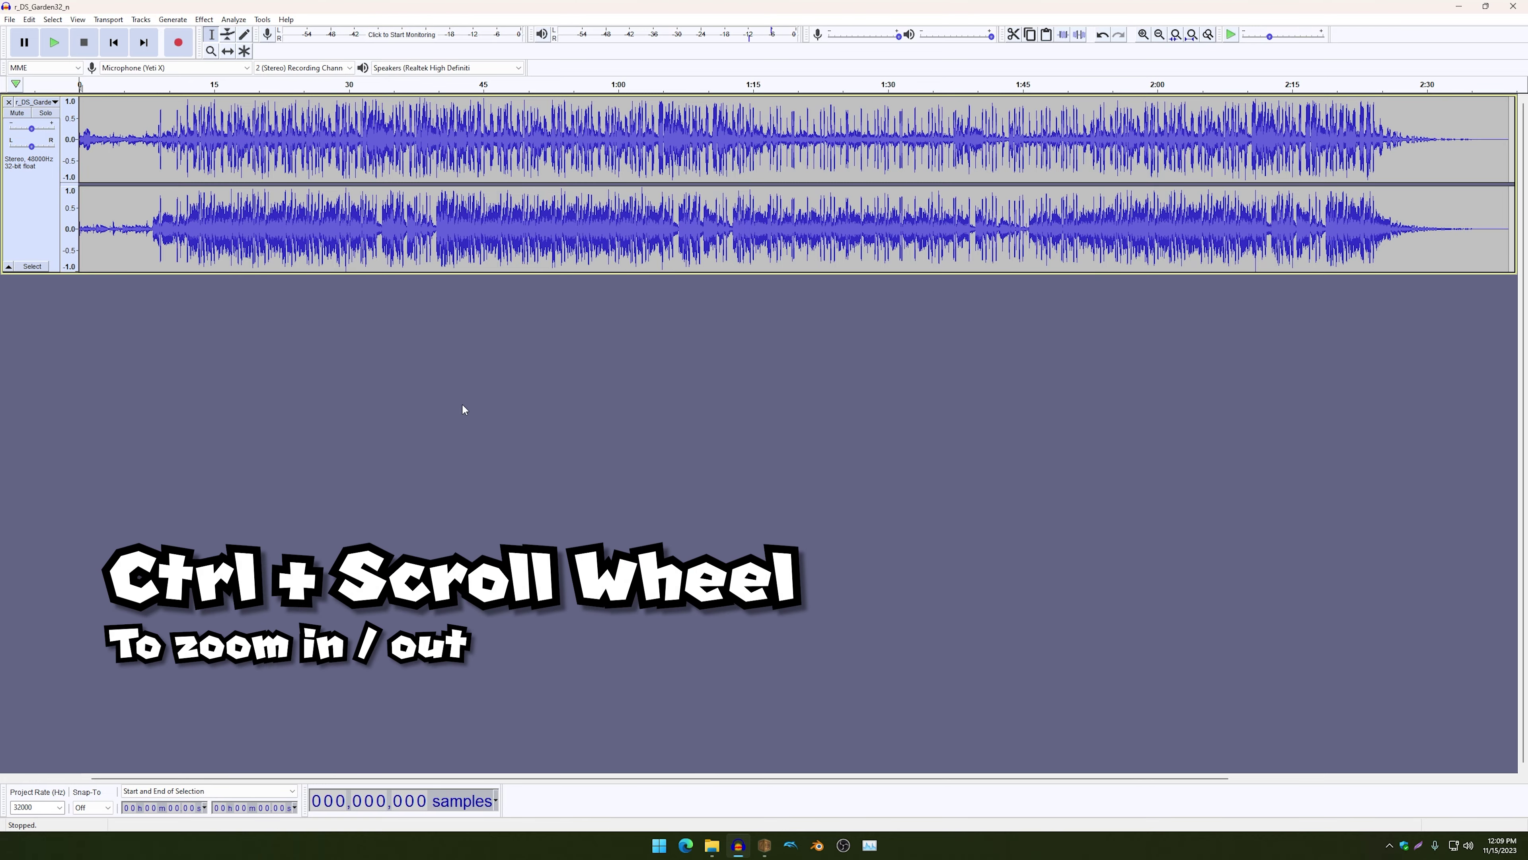
# - Zoom with Ctrl+1, Ctrl+3 and Ctrl+F, then pan right to frame about 0:41 to 1:20
pyautogui.scroll(1, 457, 413)
pyautogui.scroll(-3, 455, 410)
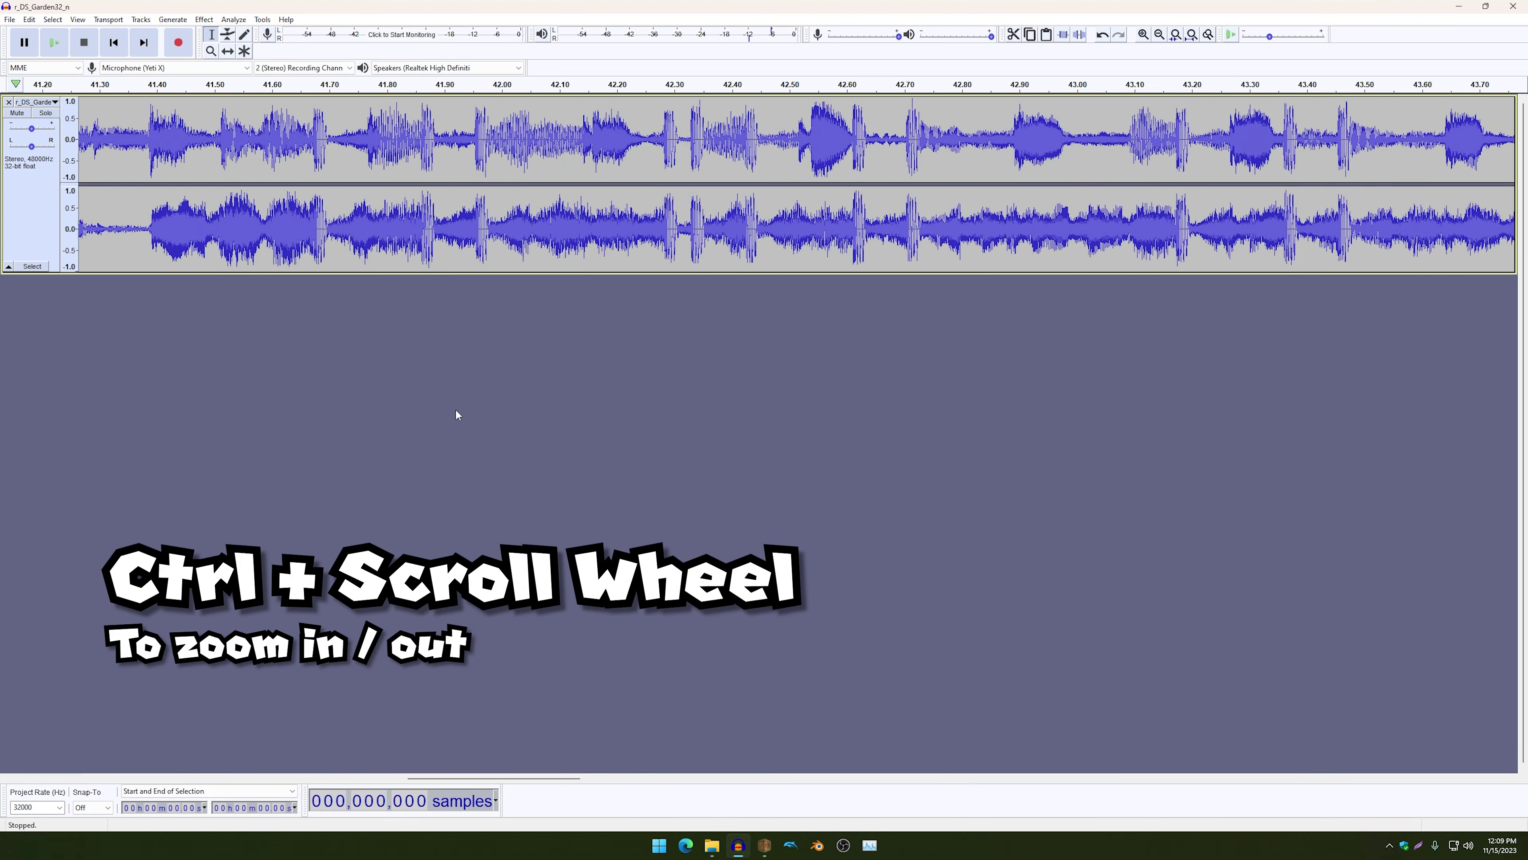
pyautogui.hotkey('ctrl', '1')
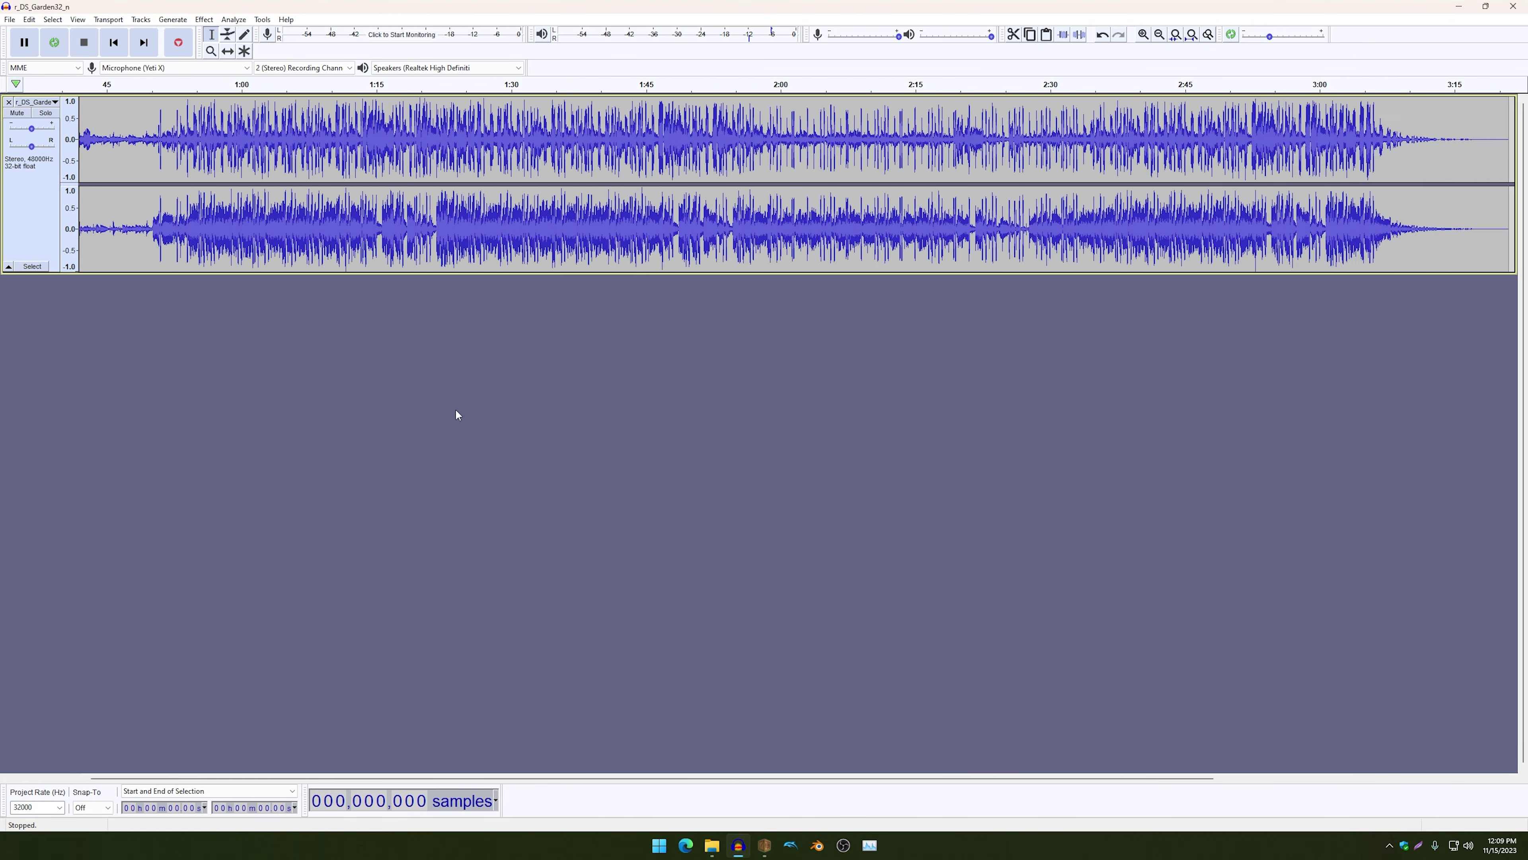
pyautogui.hotkey('ctrl', '1')
pyautogui.hotkey('ctrl', '1')
pyautogui.hotkey('ctrl', '1')
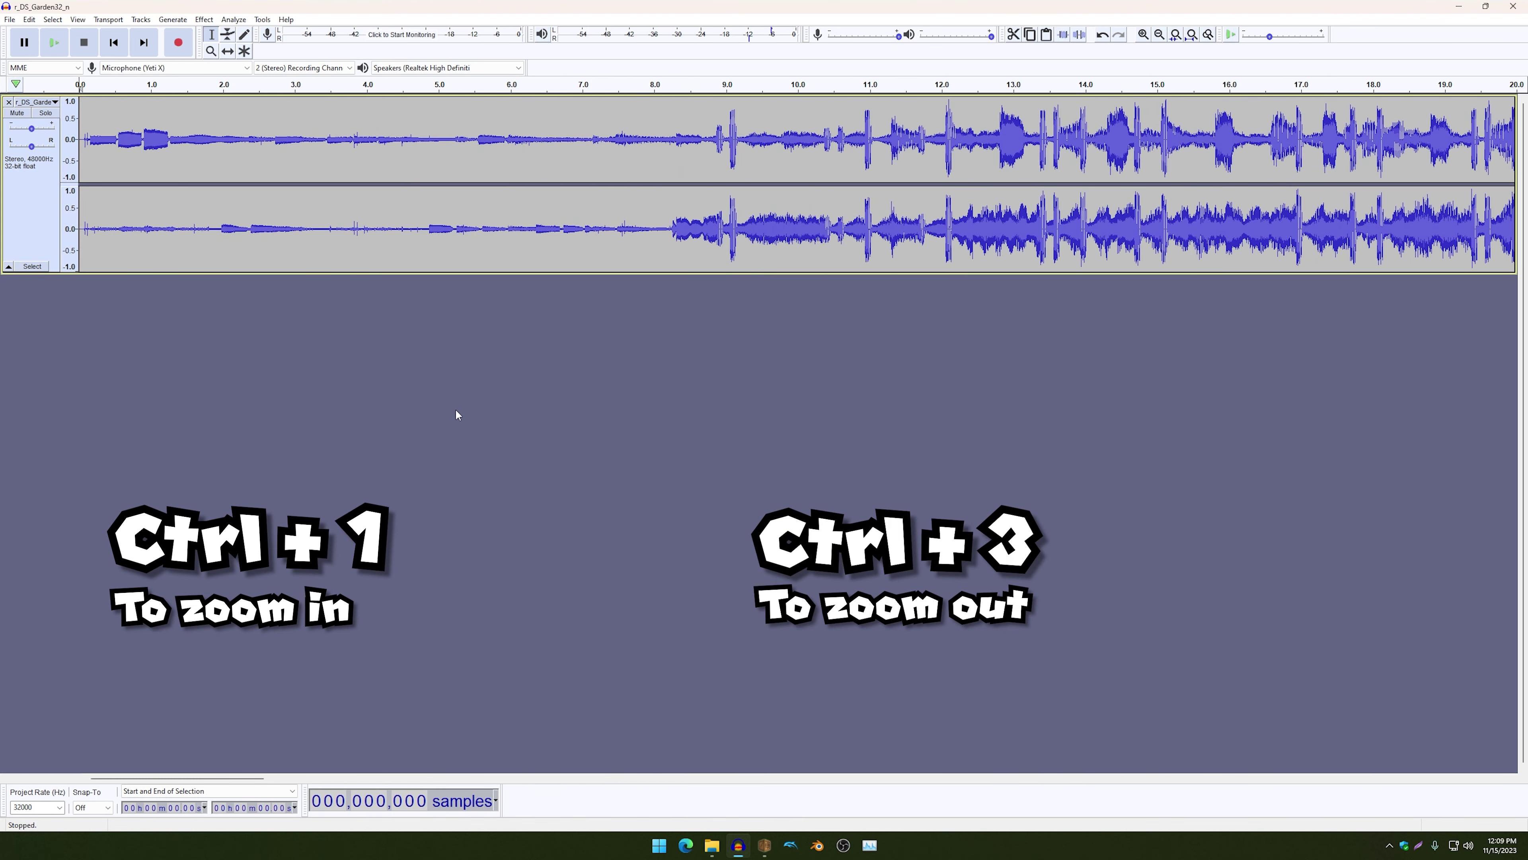
pyautogui.hotkey('ctrl', '3')
pyautogui.hotkey('ctrl', '3')
pyautogui.hotkey('ctrl', '3')
pyautogui.hotkey('ctrl', '3')
pyautogui.hotkey('ctrl', '1')
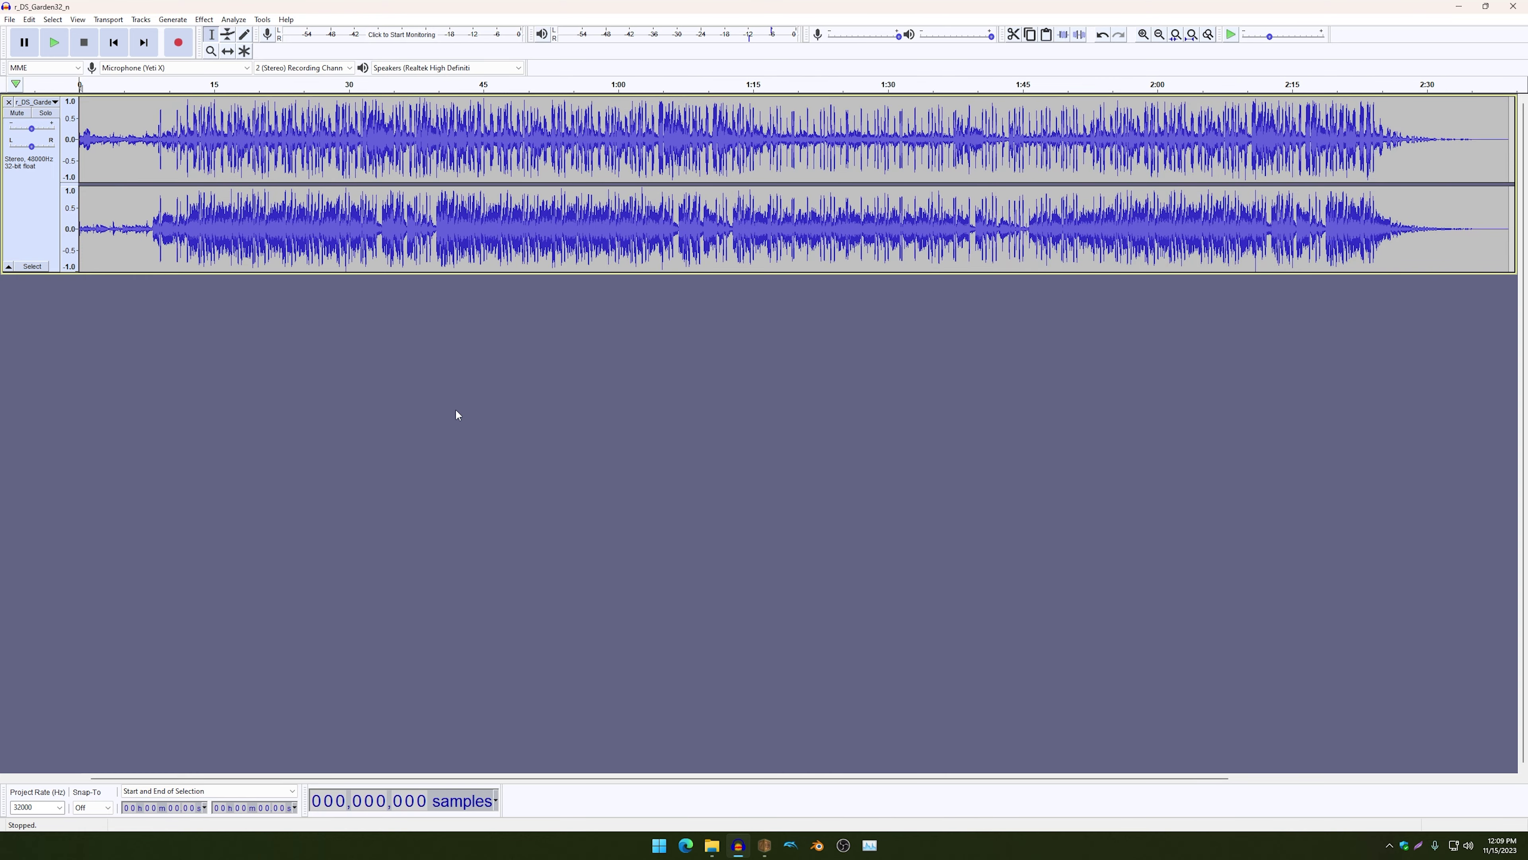
pyautogui.hotkey('ctrl', '3')
pyautogui.hotkey('ctrl', '3')
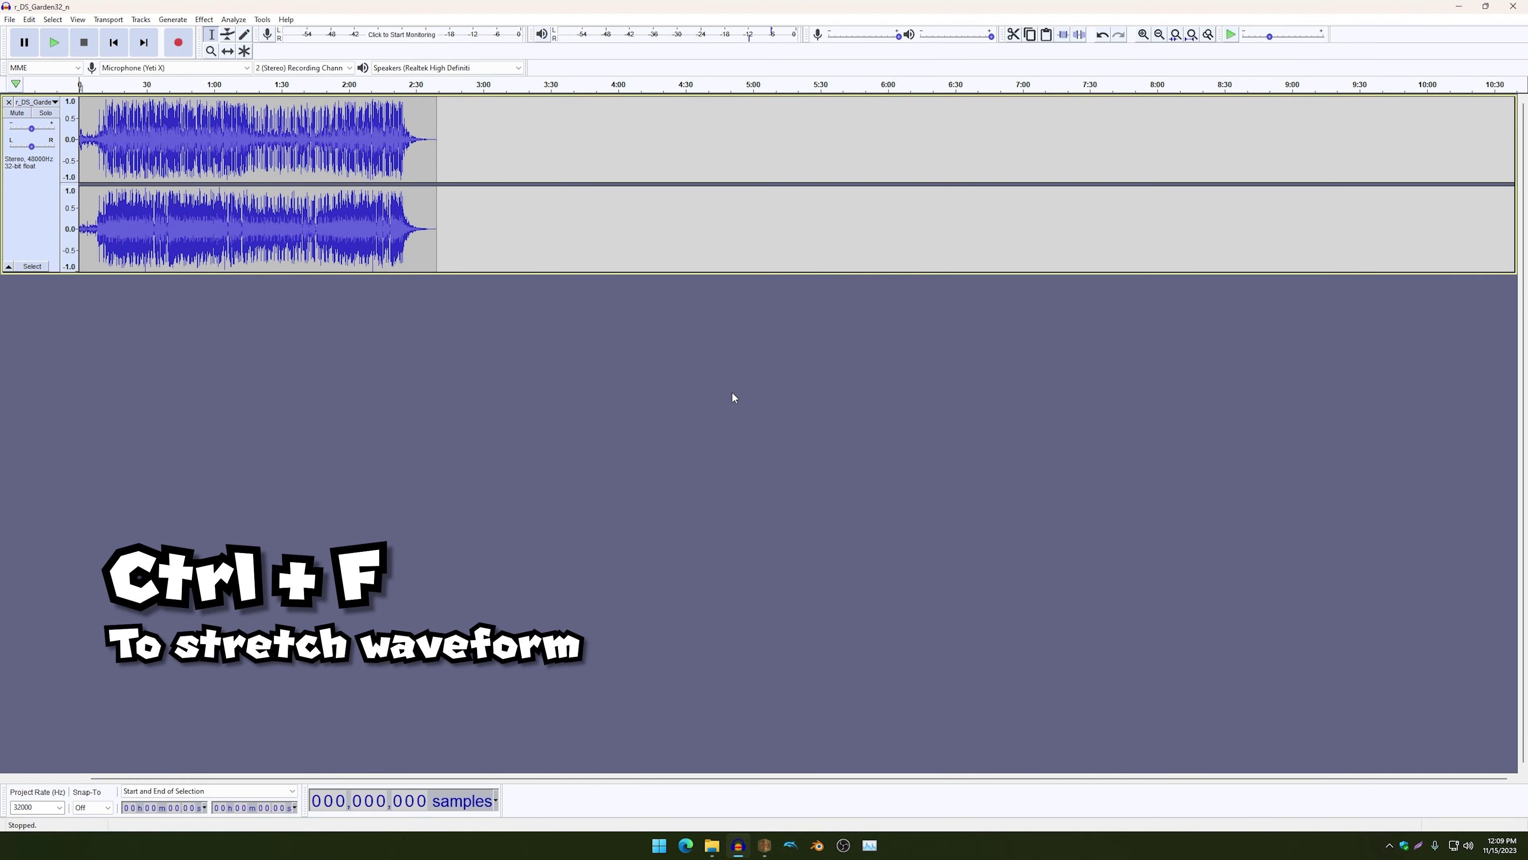
pyautogui.hotkey('ctrl', 'f')
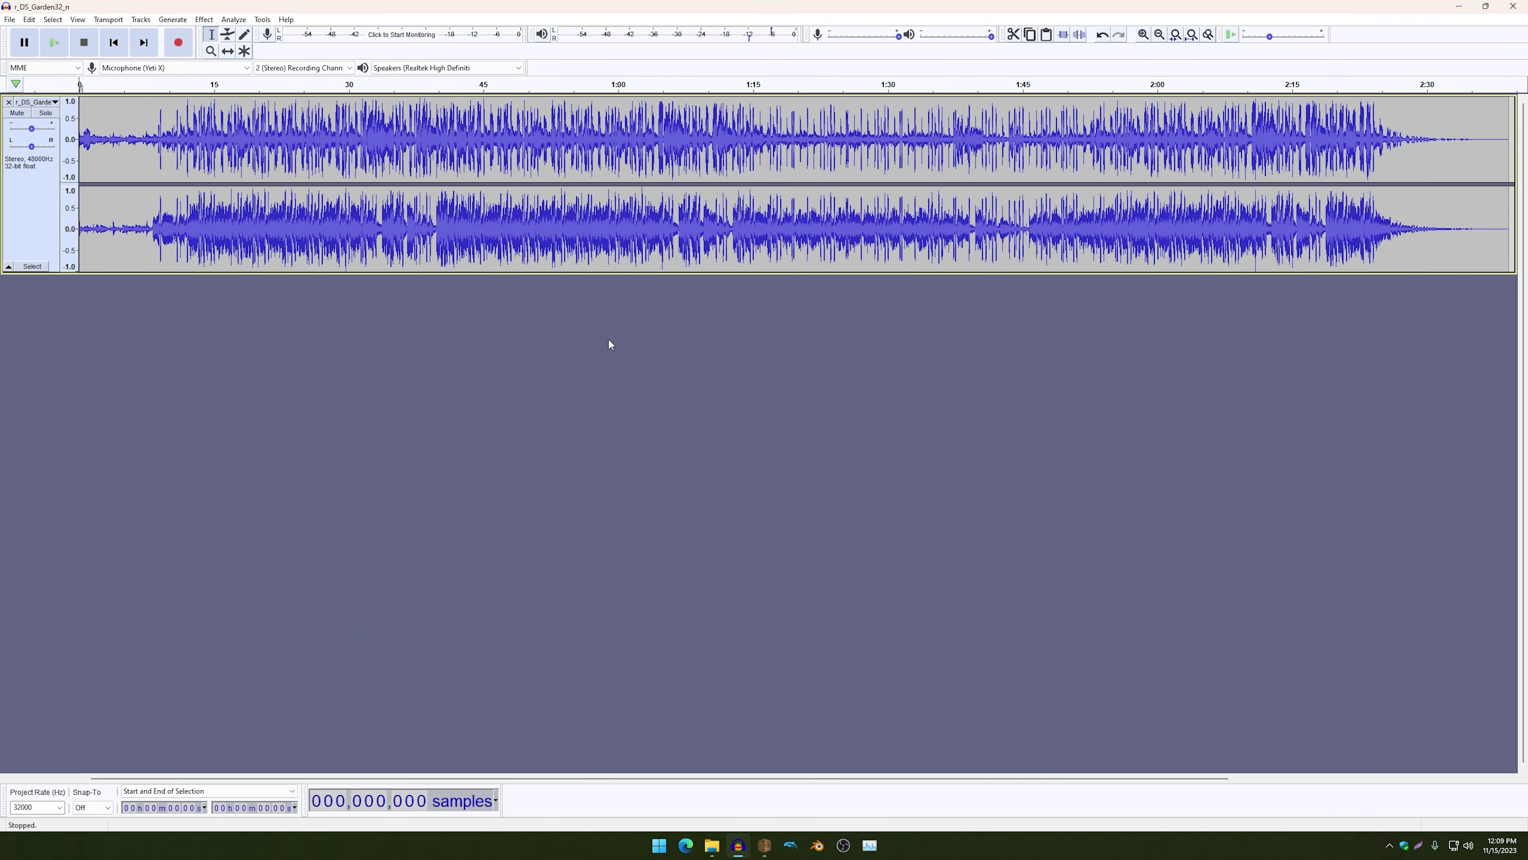
pyautogui.hotkey('ctrl', '1')
pyautogui.hotkey('ctrl', '1')
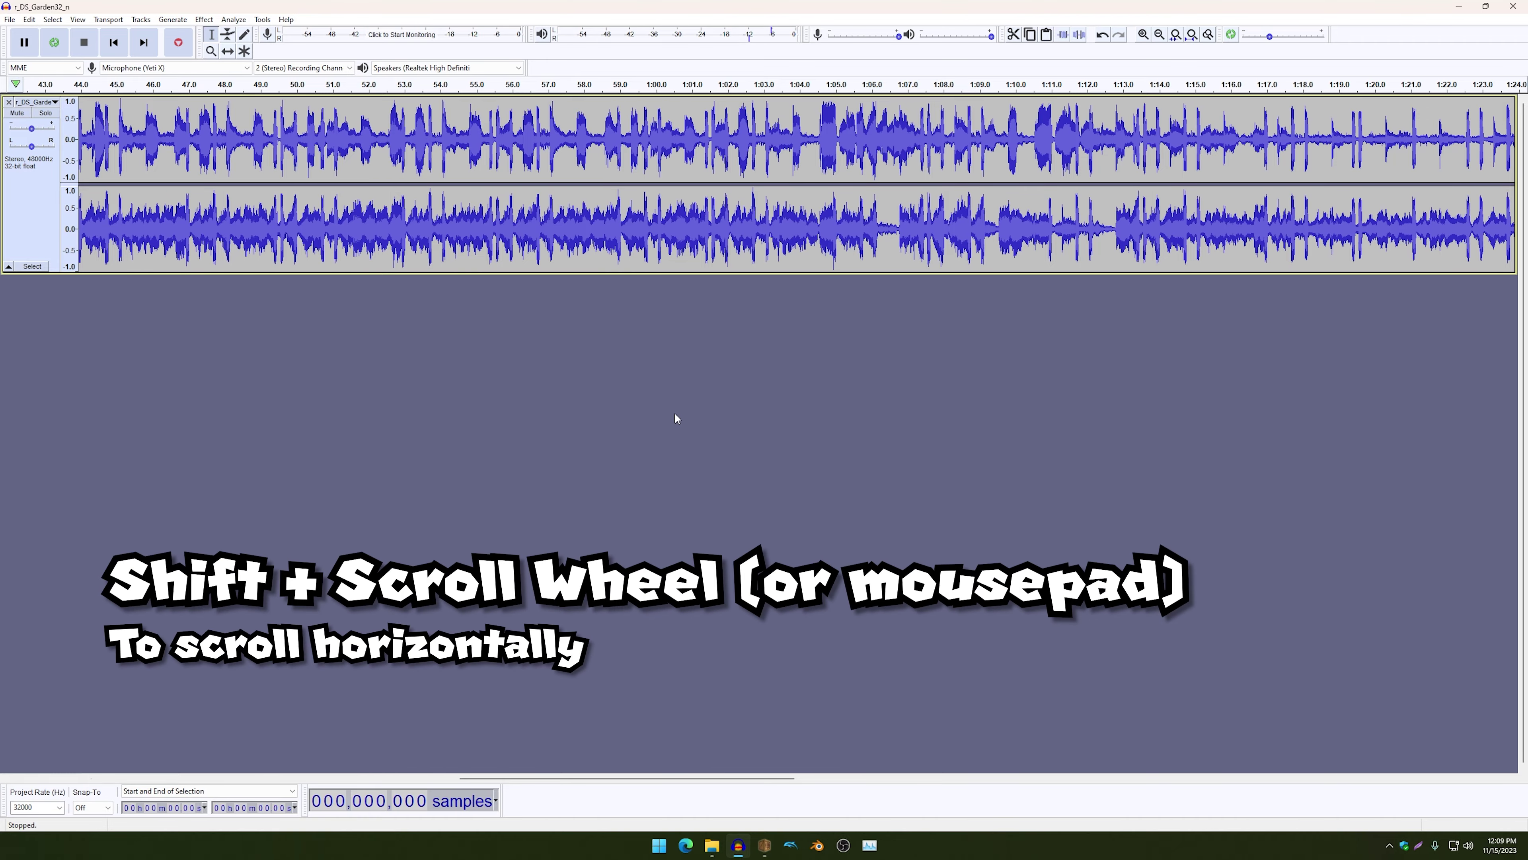
pyautogui.hscroll(2, 674, 414)
pyautogui.hscroll(3, 675, 413)
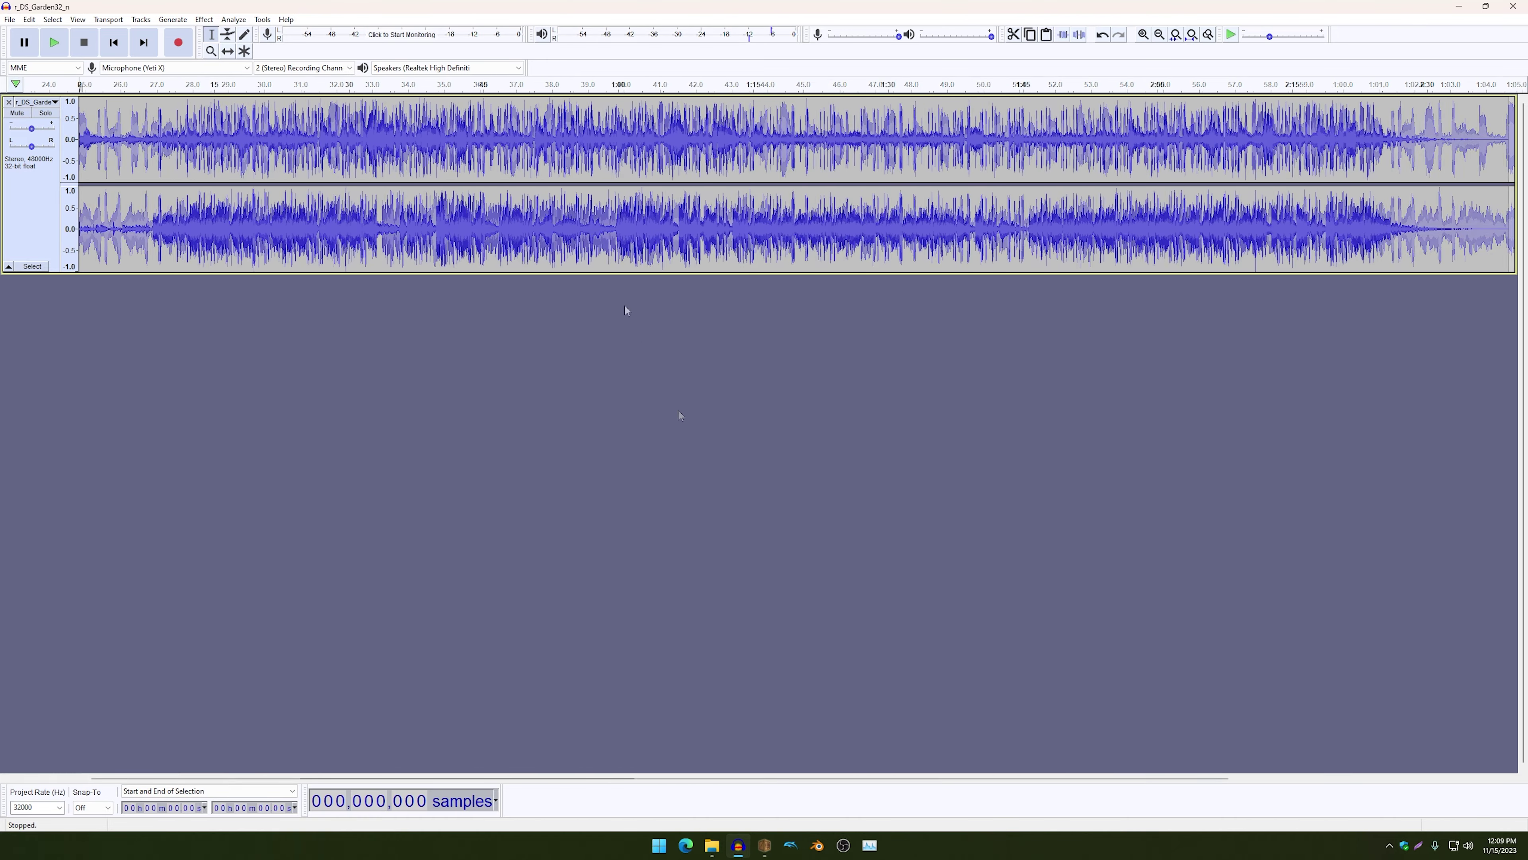
pyautogui.click(602, 242)
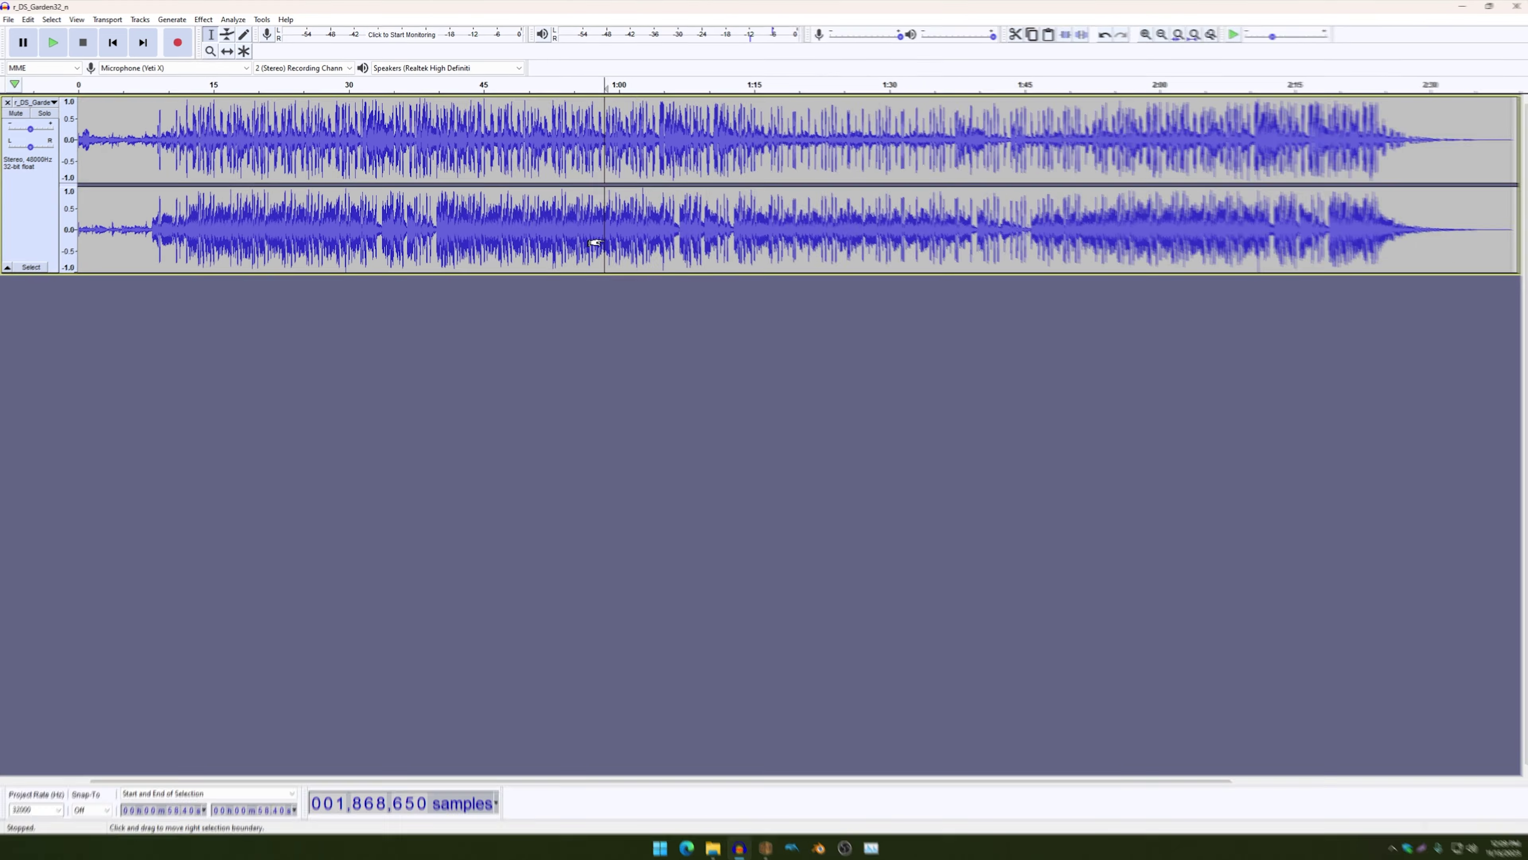
pyautogui.hotkey('ctrl', 'i')
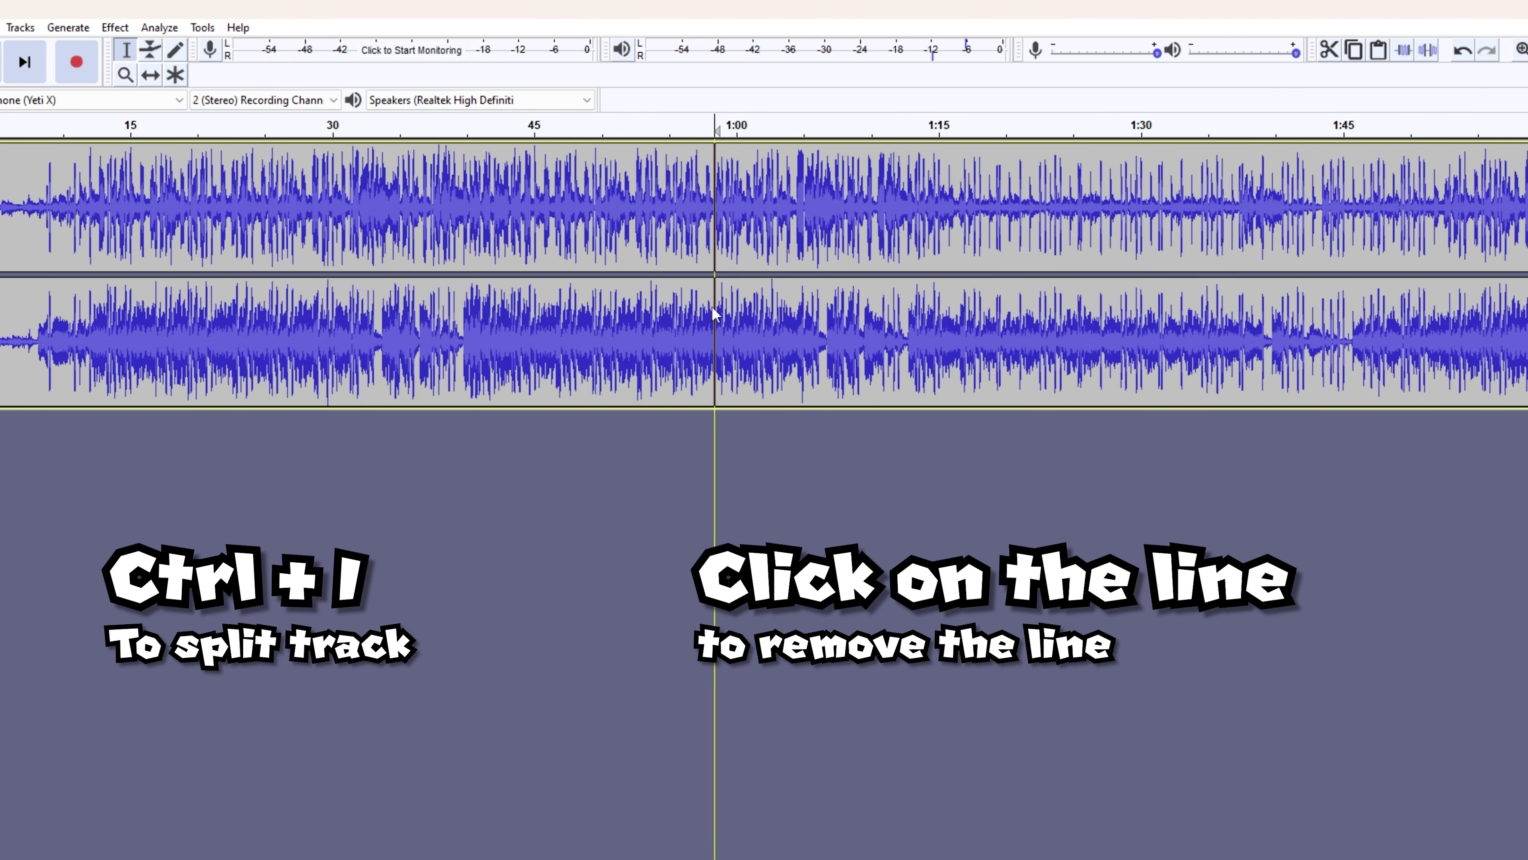
pyautogui.click(719, 321)
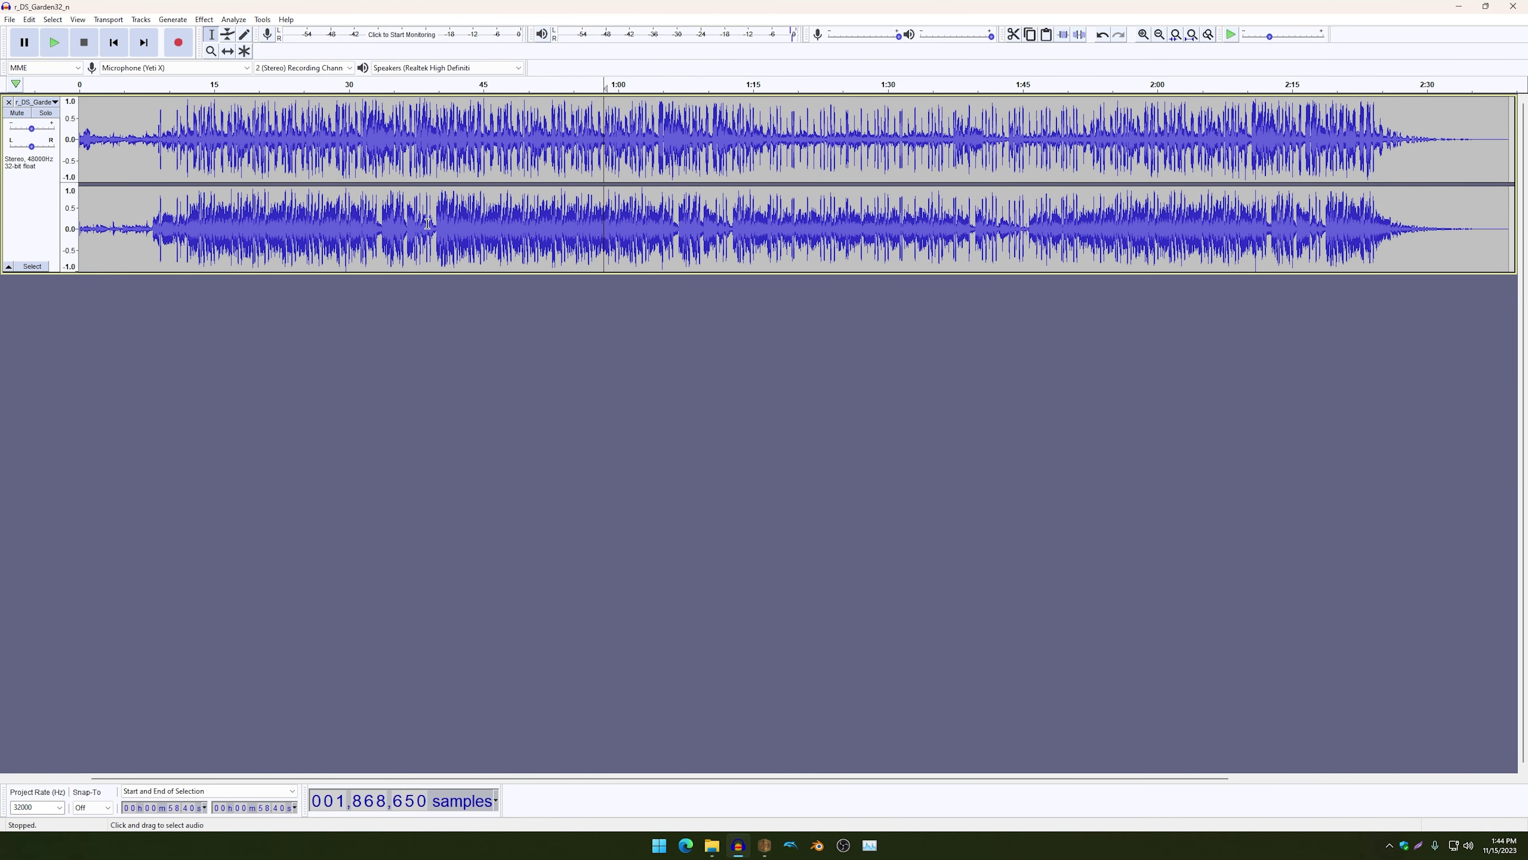
pyautogui.moveTo(431, 221); pyautogui.dragTo(445, 226)
pyautogui.press('space')
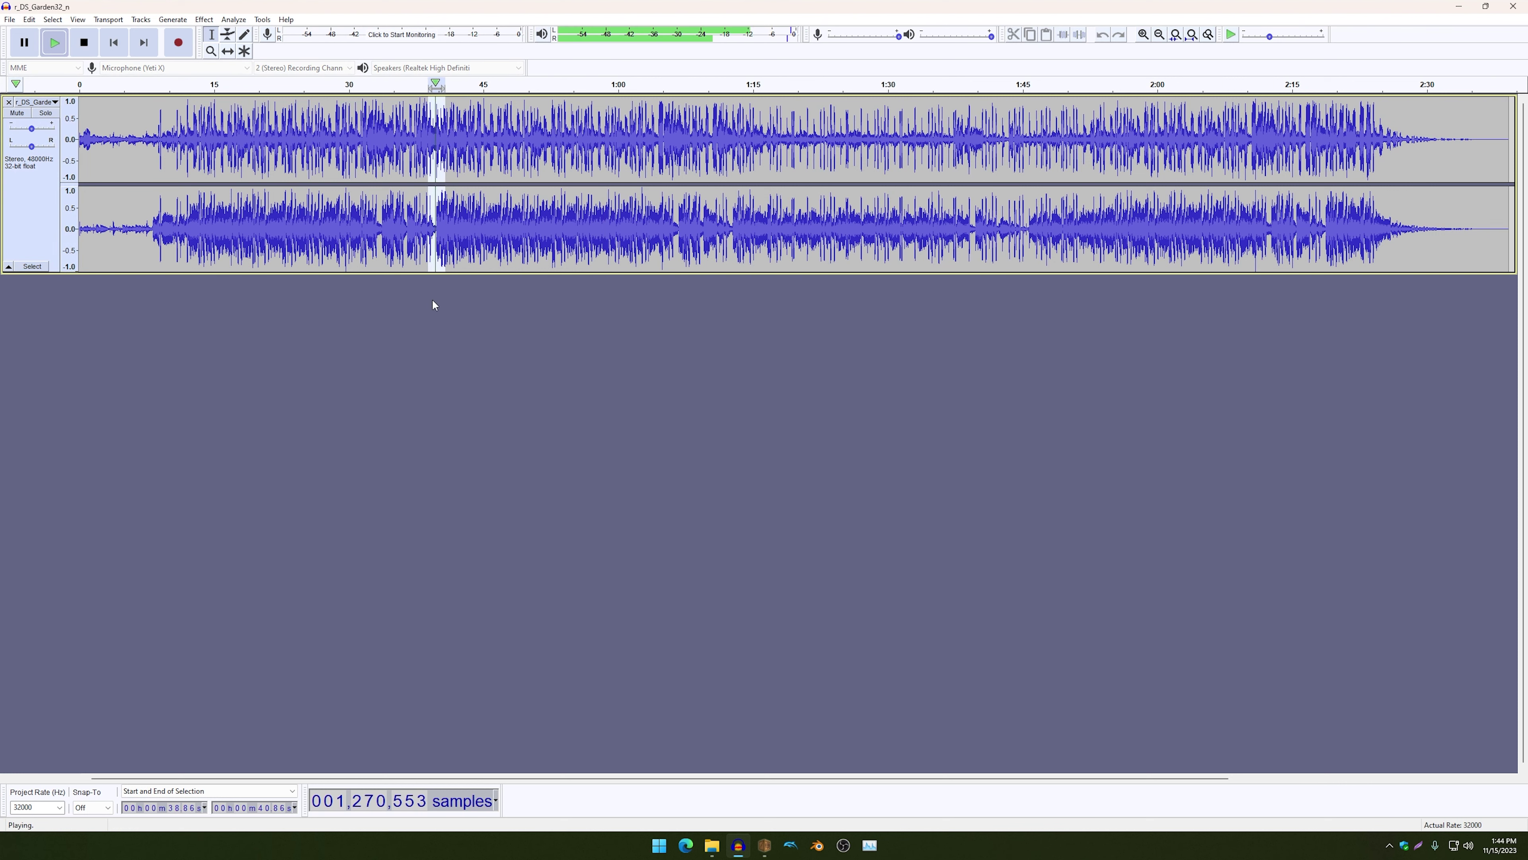
pyautogui.moveTo(726, 219); pyautogui.dragTo(744, 224)
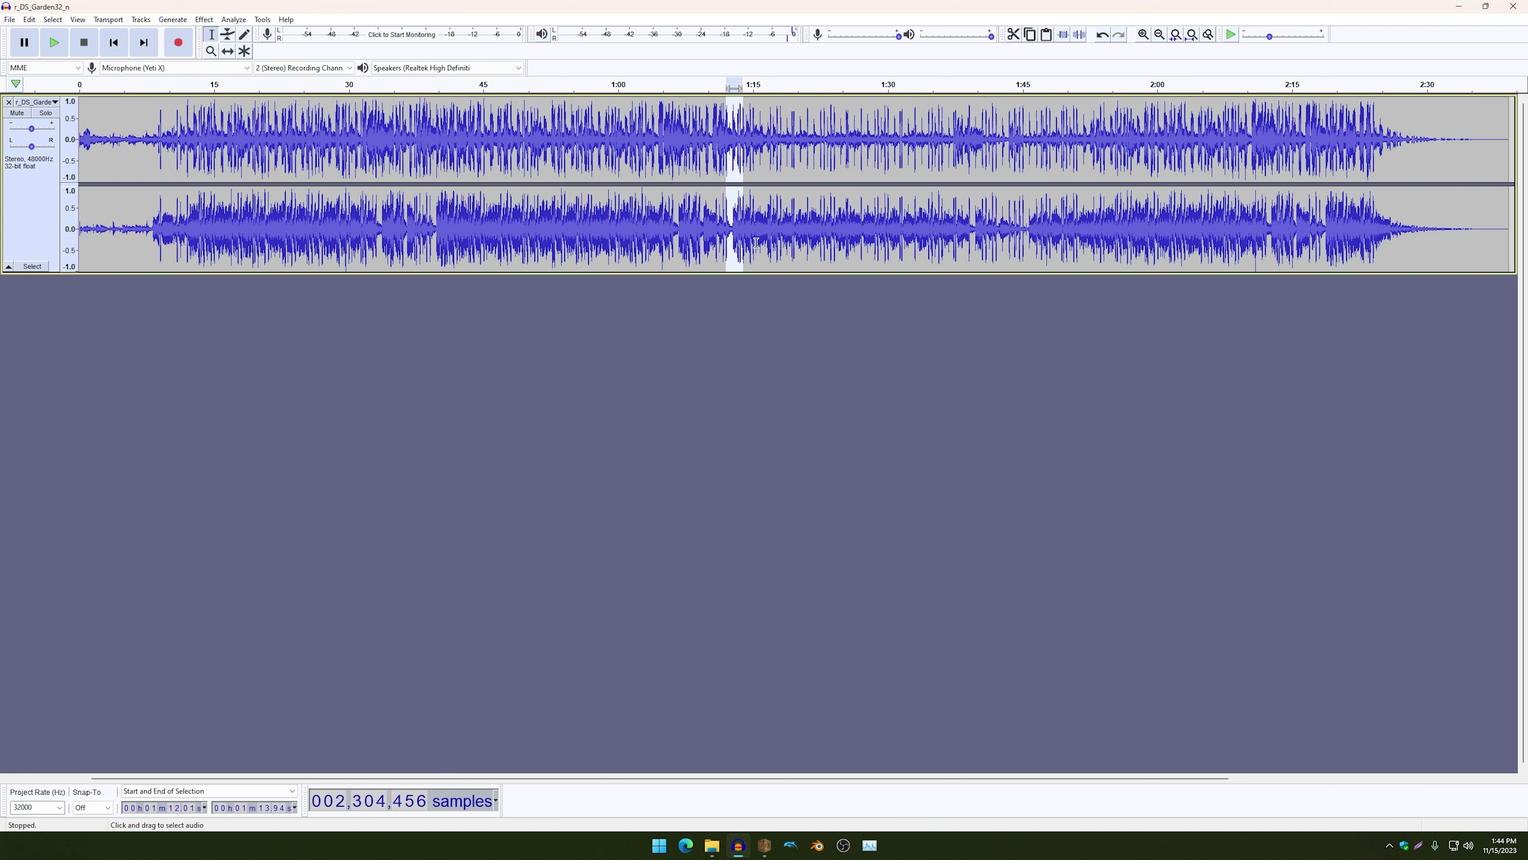
pyautogui.press('space')
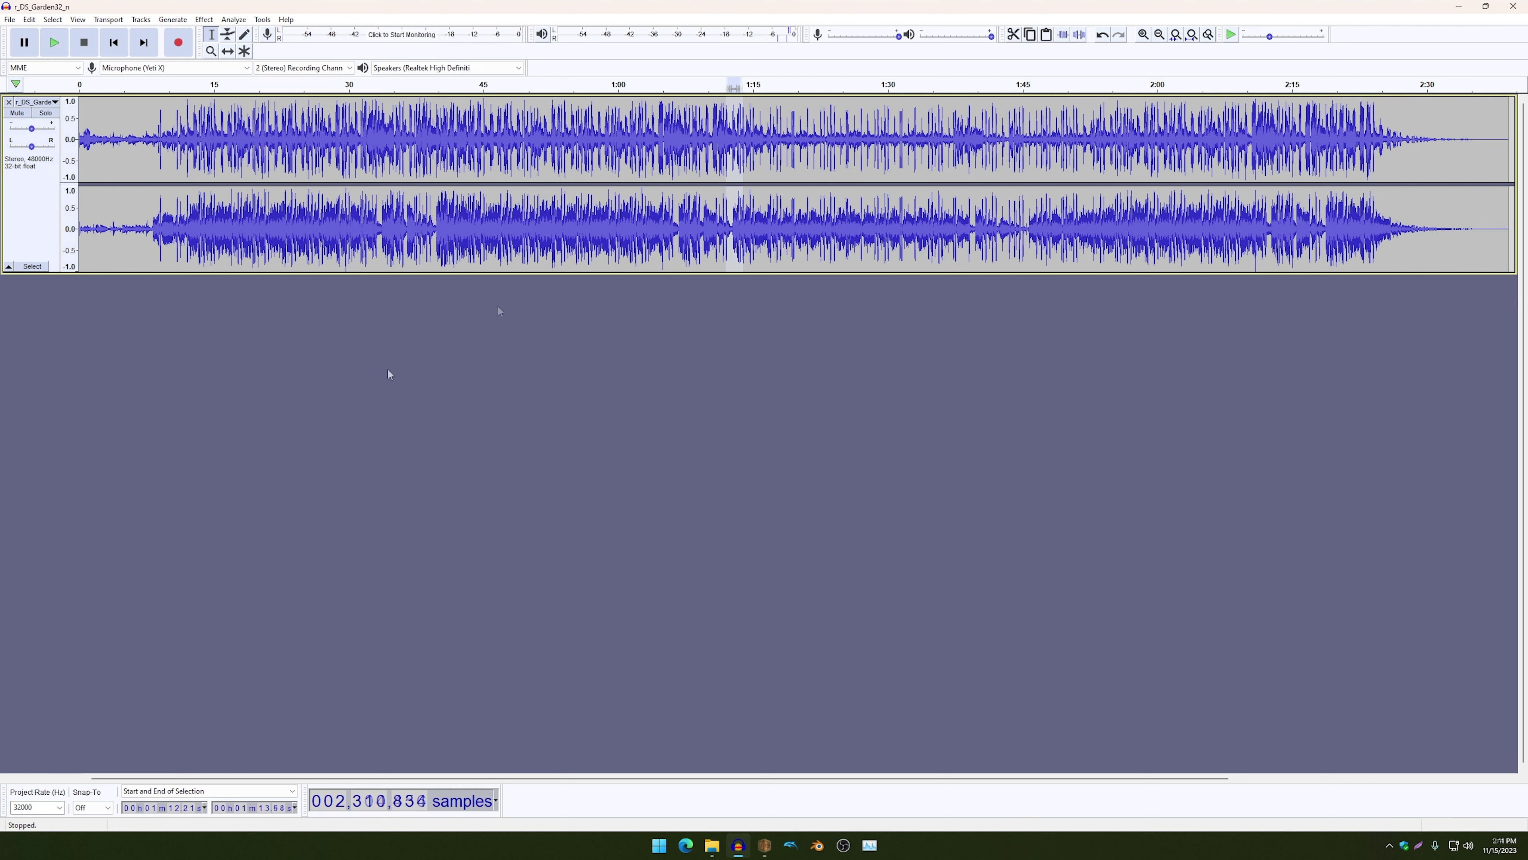
pyautogui.click(388, 372)
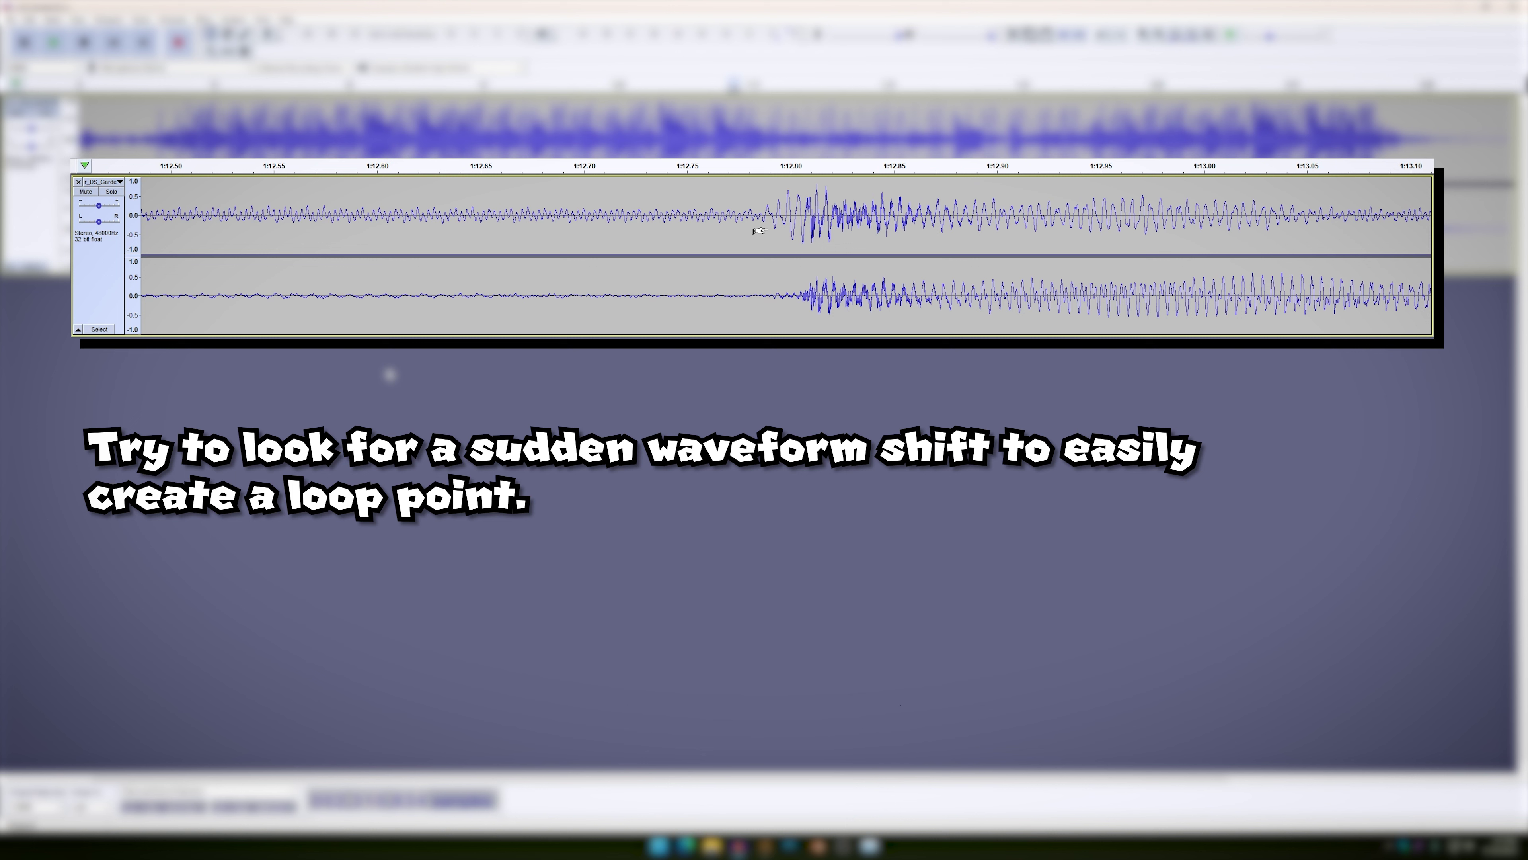
pyautogui.scroll(1, 758, 229)
pyautogui.moveTo(532, 213); pyautogui.dragTo(1132, 218)
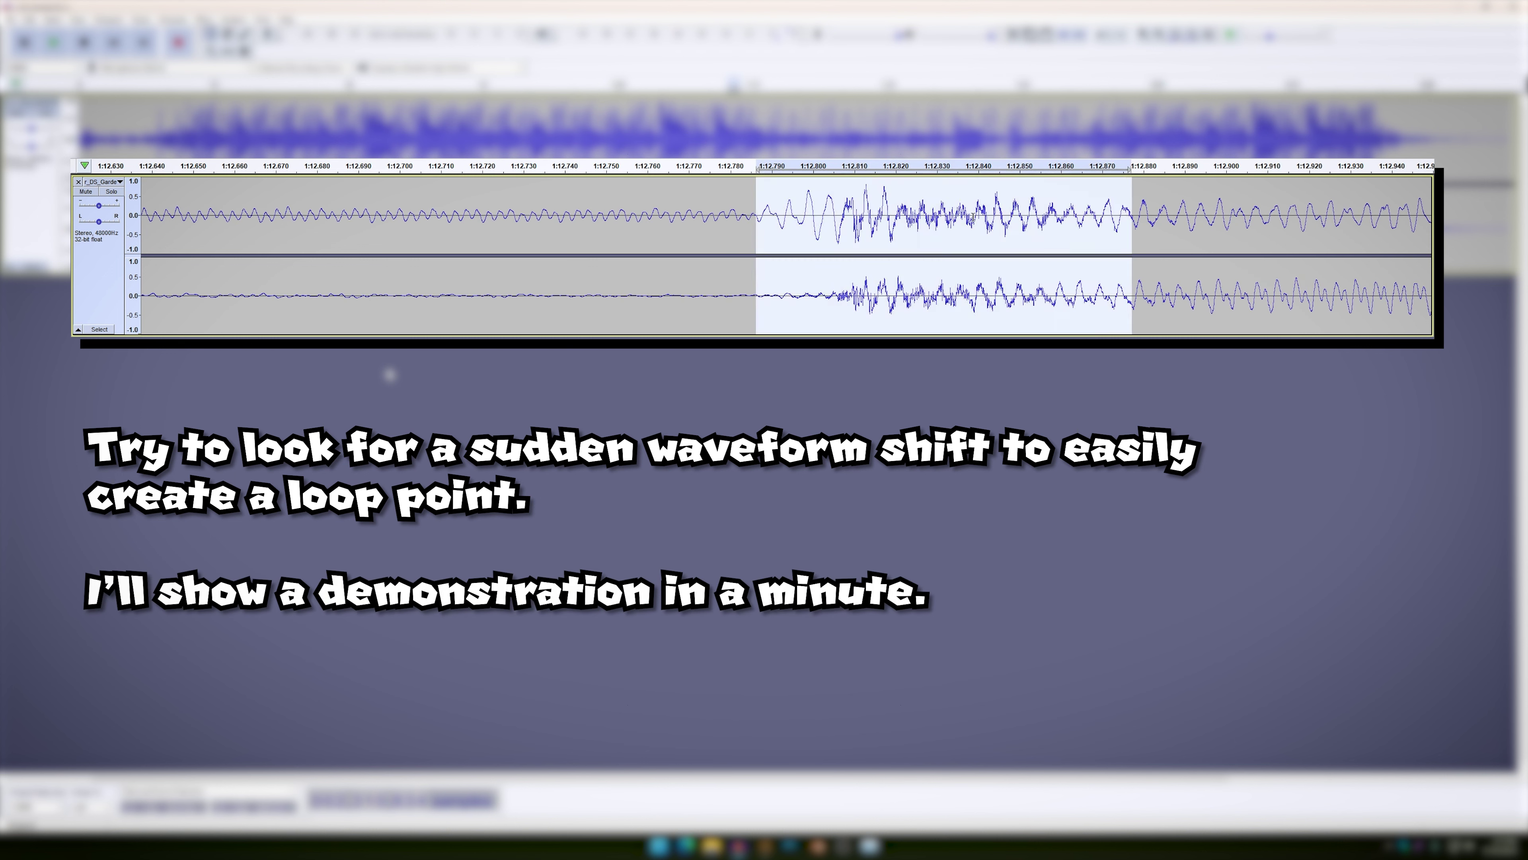
pyautogui.moveTo(645, 214); pyautogui.dragTo(756, 218)
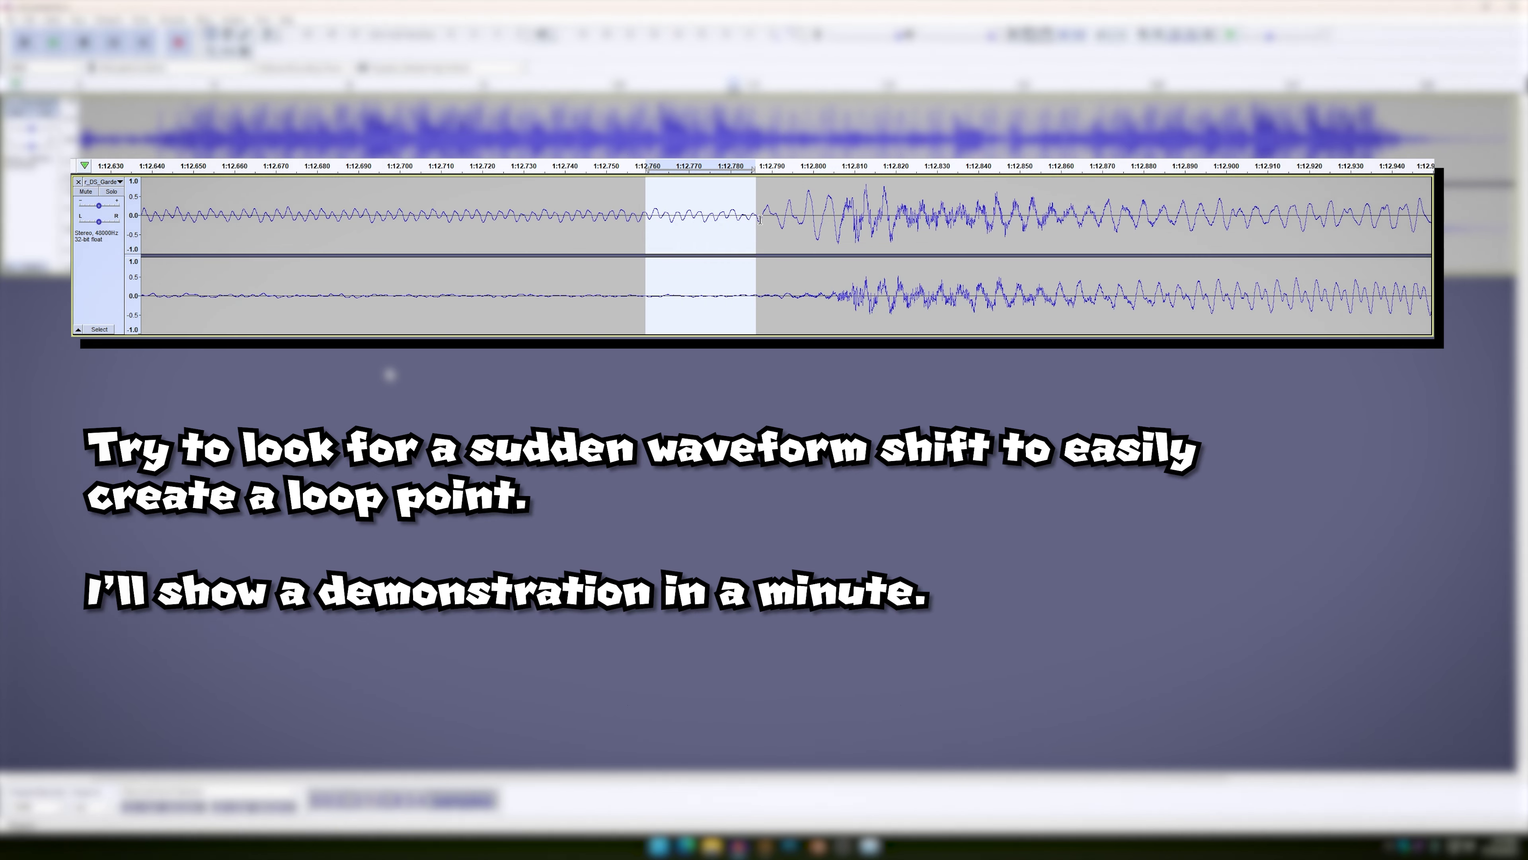
pyautogui.click(759, 219)
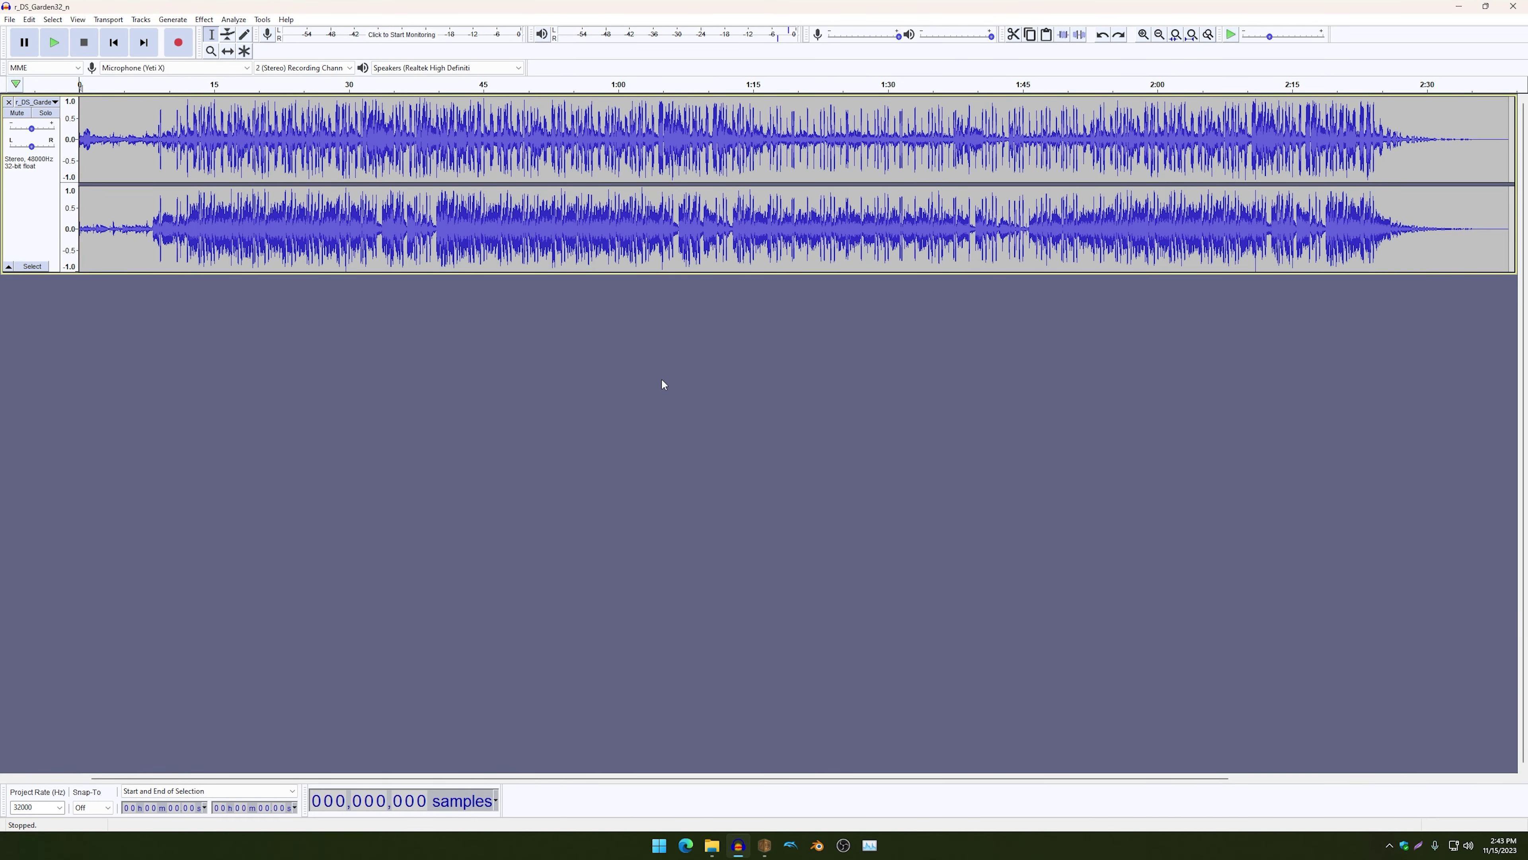
# - Place the edit point near 1:11.8 and zoom into the waveform there
pyautogui.click(724, 225)
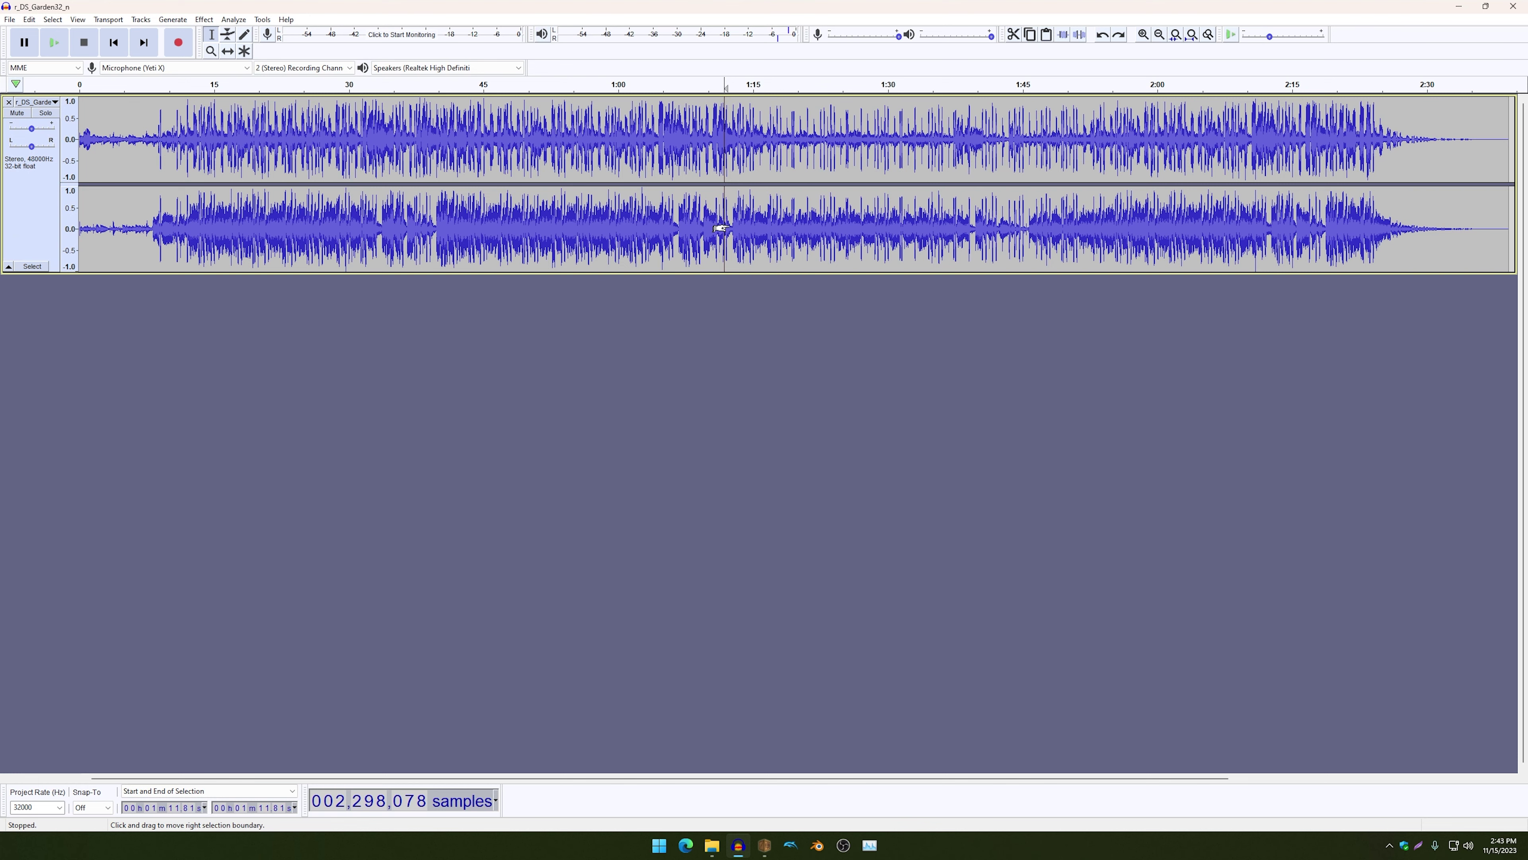
pyautogui.scroll(6, 726, 224)
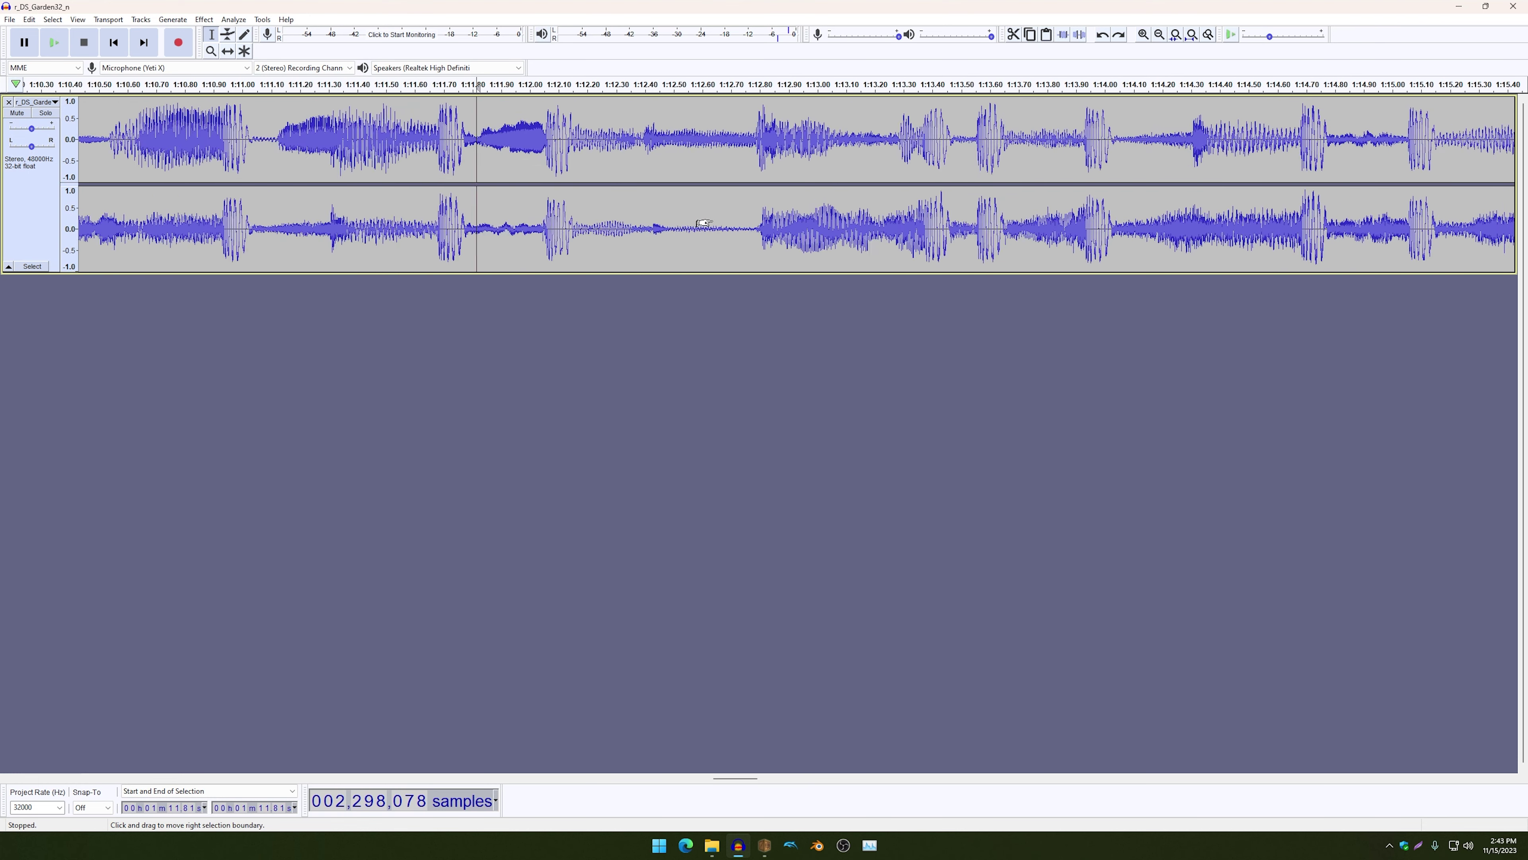
pyautogui.scroll(4, 713, 219)
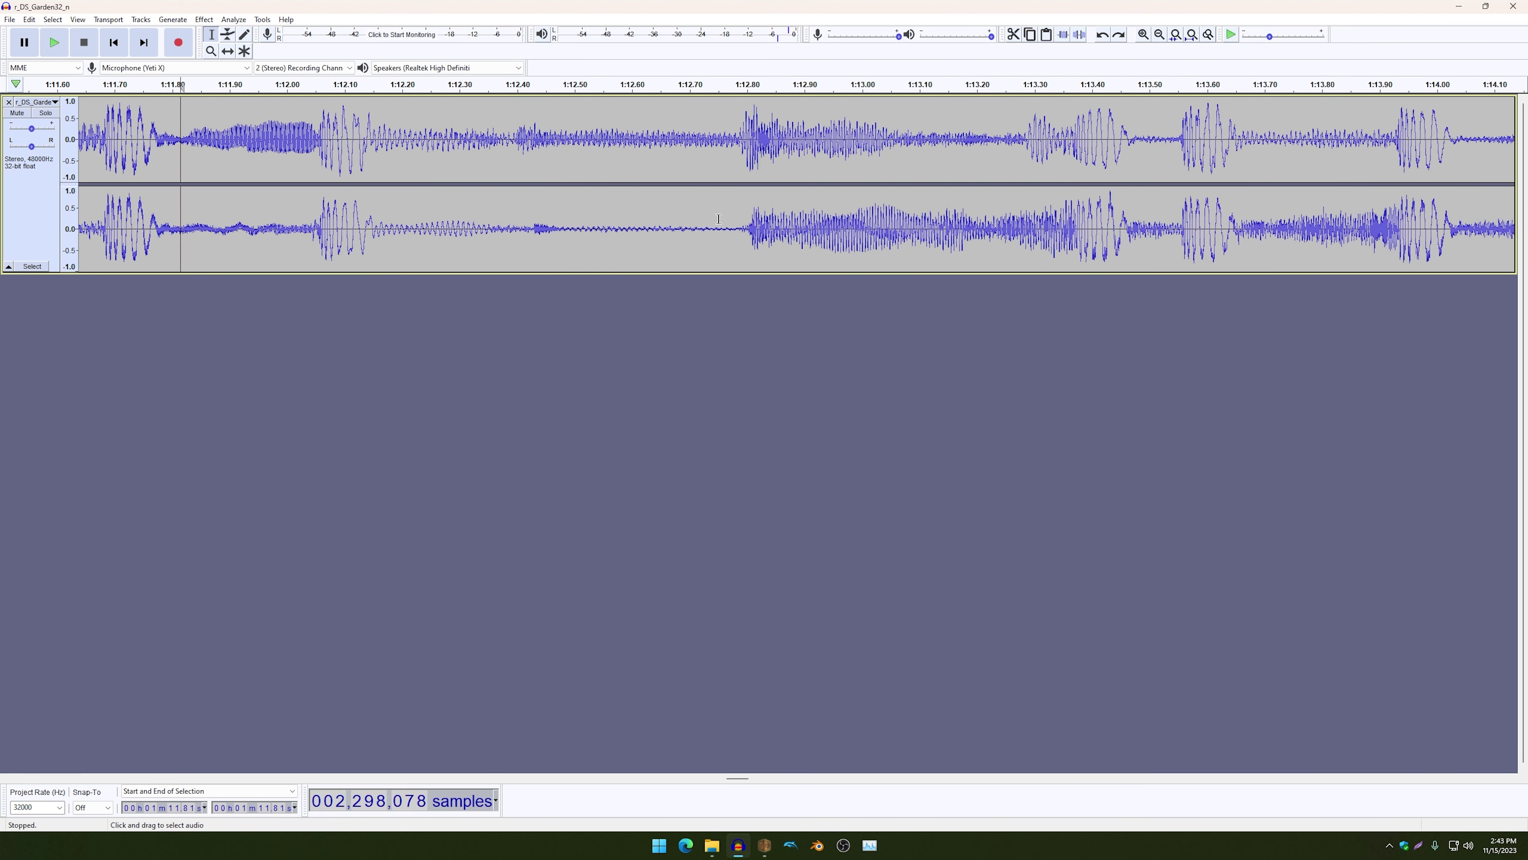
pyautogui.scroll(1, 710, 224)
pyautogui.scroll(-1, 710, 223)
pyautogui.scroll(1, 710, 223)
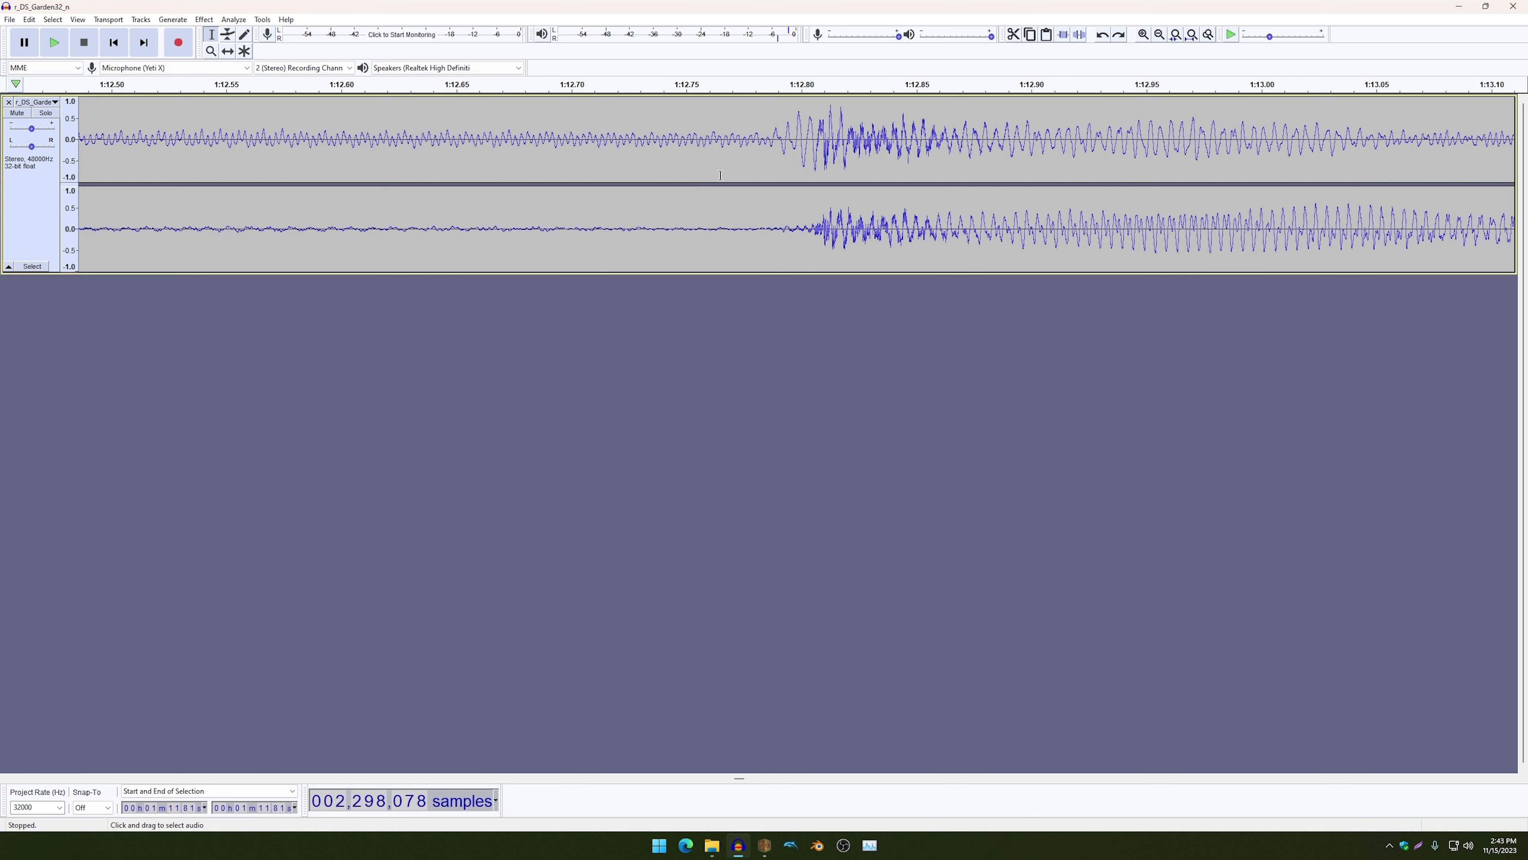
pyautogui.scroll(1, 776, 152)
# - Set the loop end on the zero crossing at 1:12.79, sample 2,329,186, then zoom back out
pyautogui.moveTo(511, 154); pyautogui.dragTo(1180, 151)
pyautogui.moveTo(641, 151); pyautogui.dragTo(1131, 155)
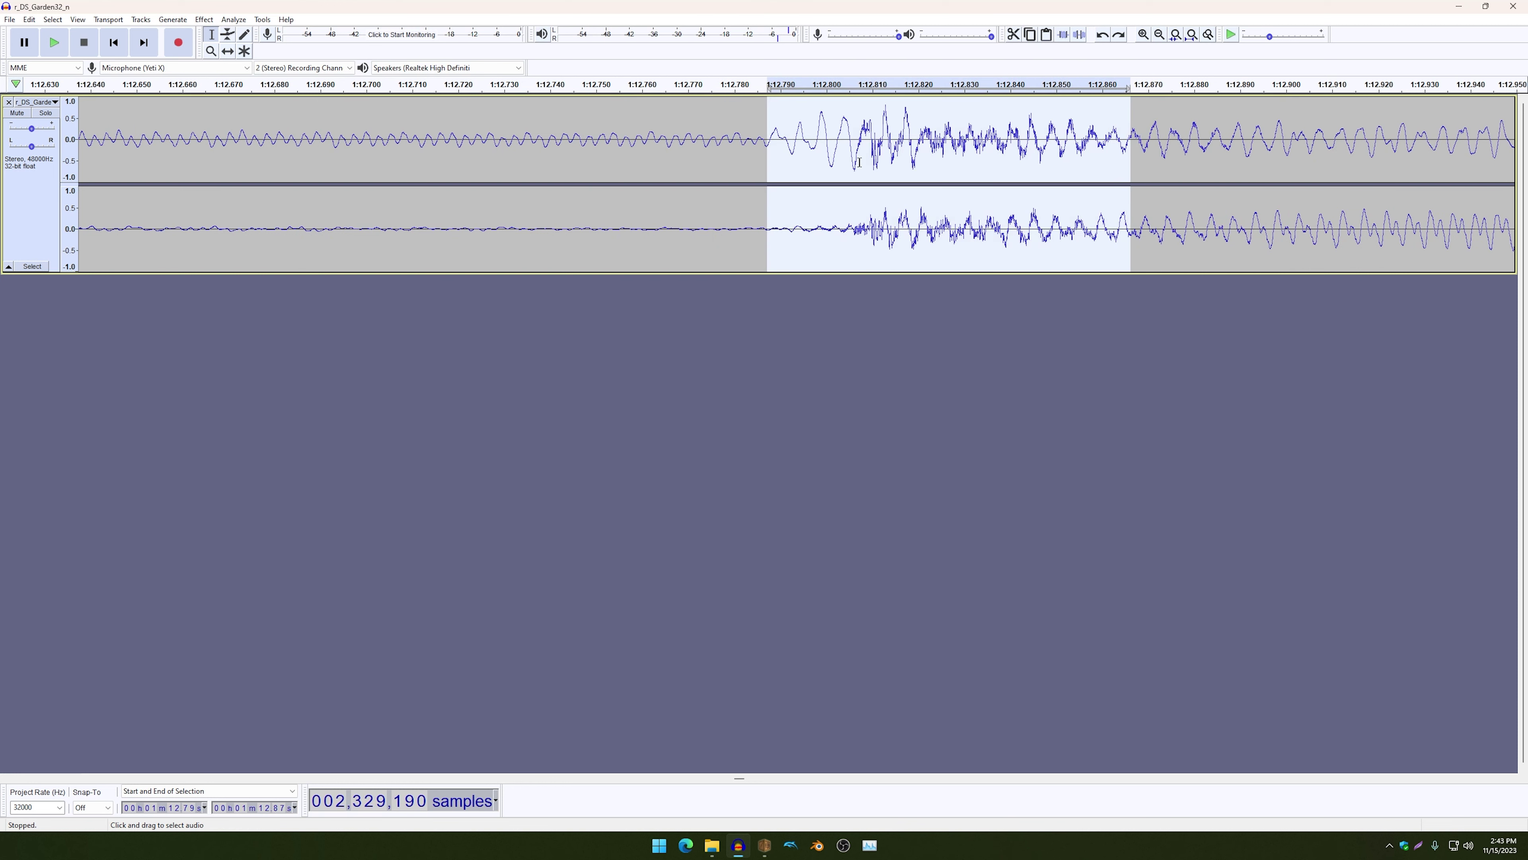
pyautogui.scroll(3, 769, 150)
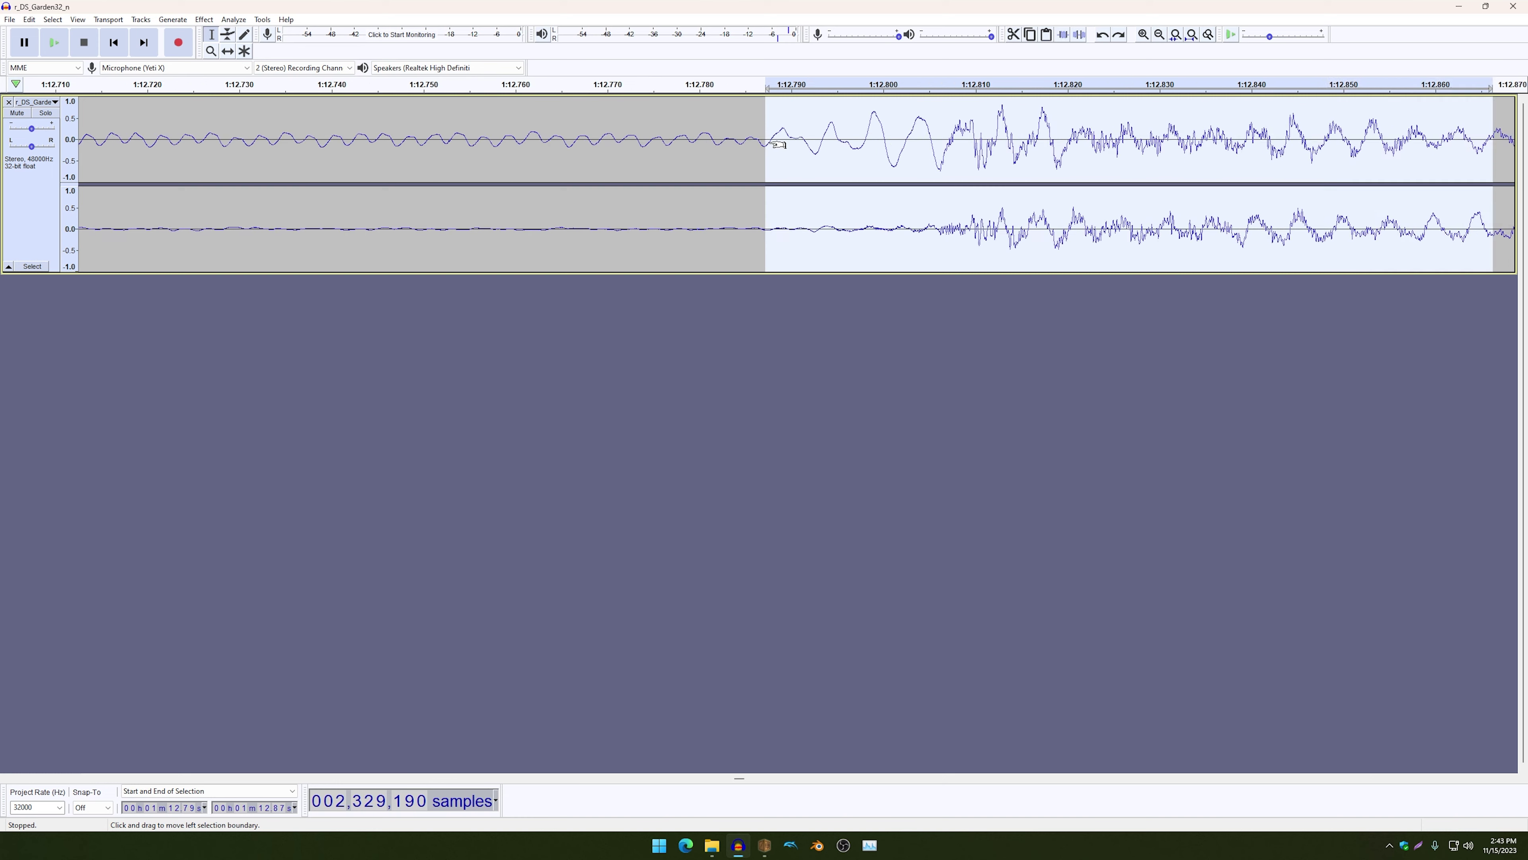
pyautogui.click(749, 142)
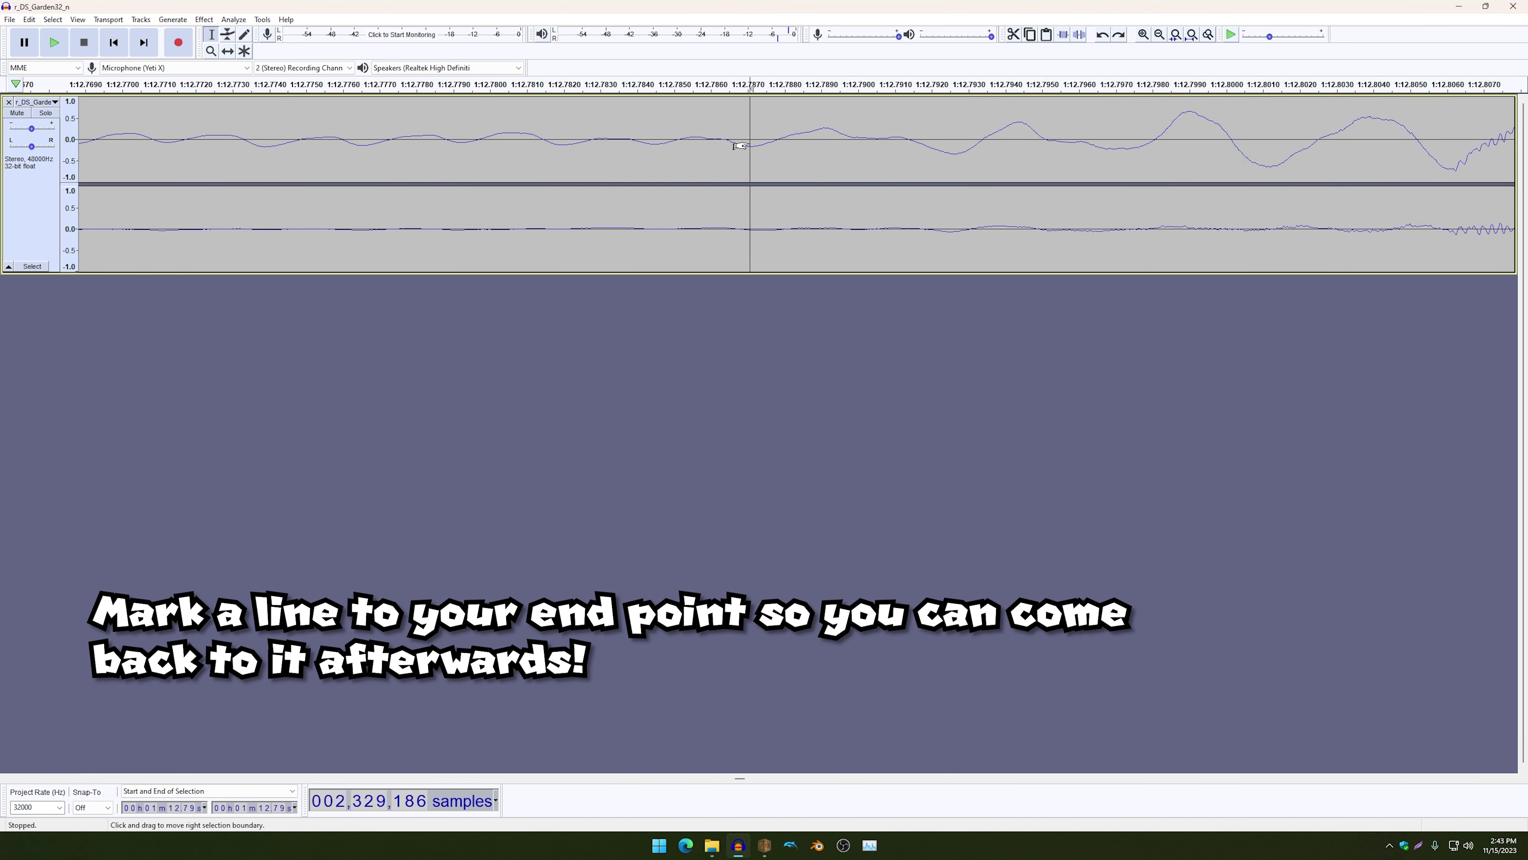
pyautogui.moveTo(739, 146); pyautogui.dragTo(739, 146)
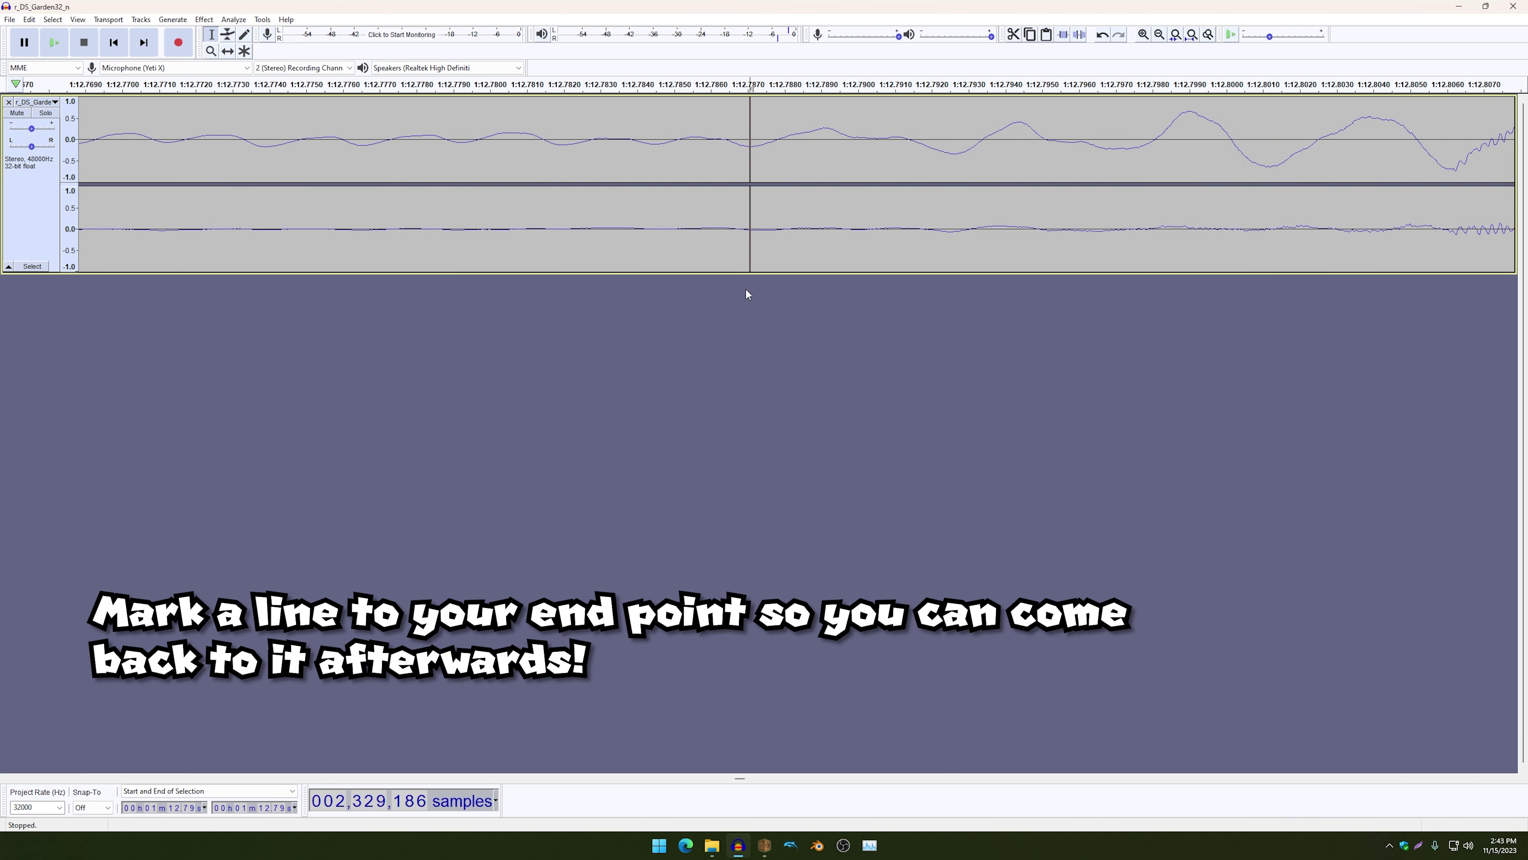
pyautogui.scroll(-8, 741, 307)
pyautogui.scroll(-4, 741, 307)
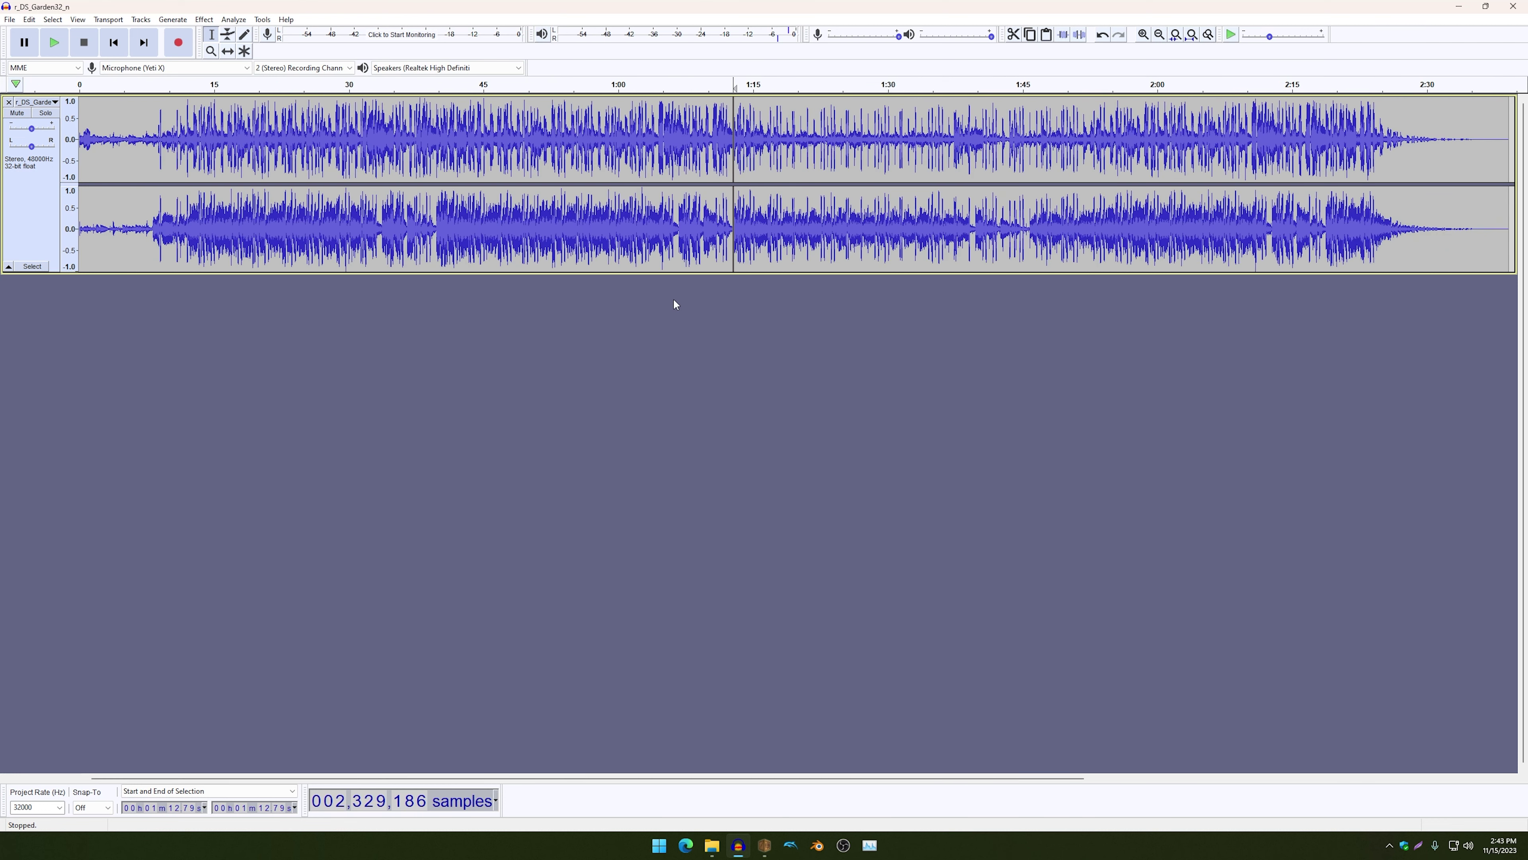
# - Select the audio after the loop end and set the loop start at 39.79 s, sample 1,273,179
pyautogui.moveTo(909, 159); pyautogui.dragTo(733, 161)
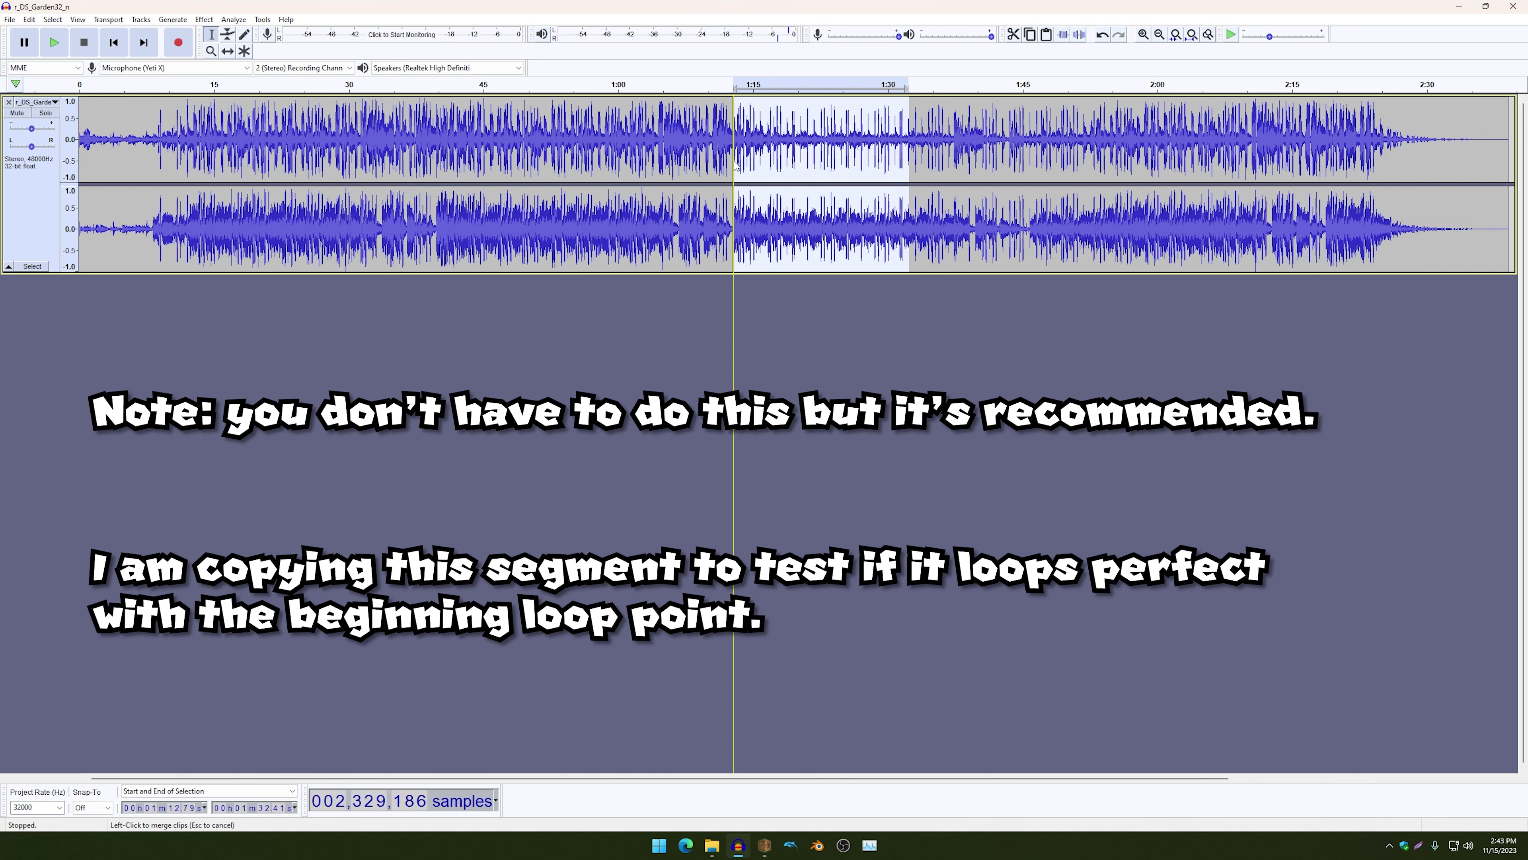
pyautogui.click(447, 172)
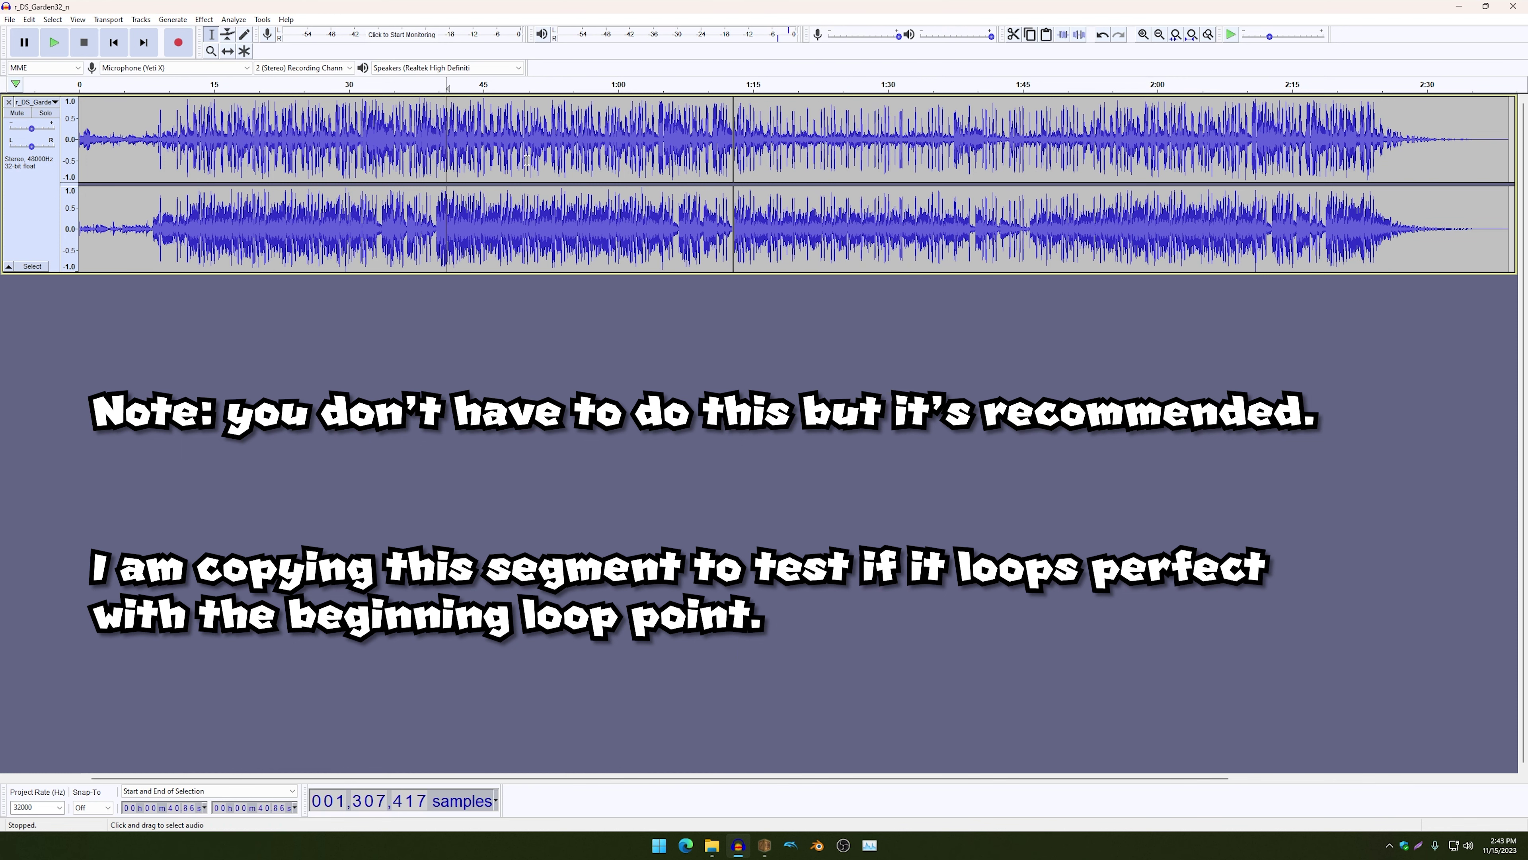
pyautogui.click(437, 154)
pyautogui.scroll(5, 436, 155)
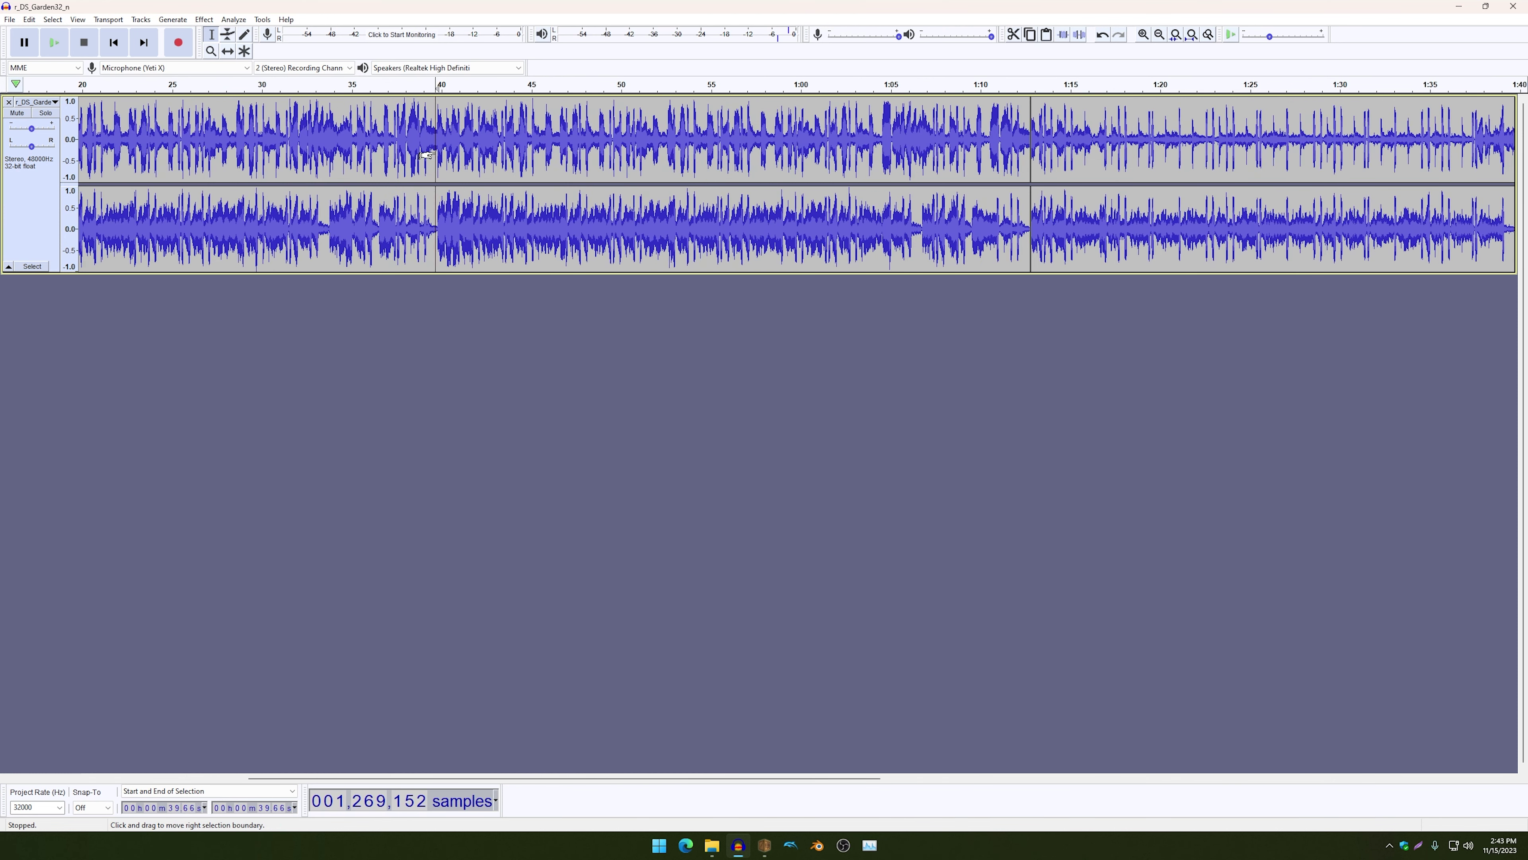
pyautogui.scroll(4, 437, 154)
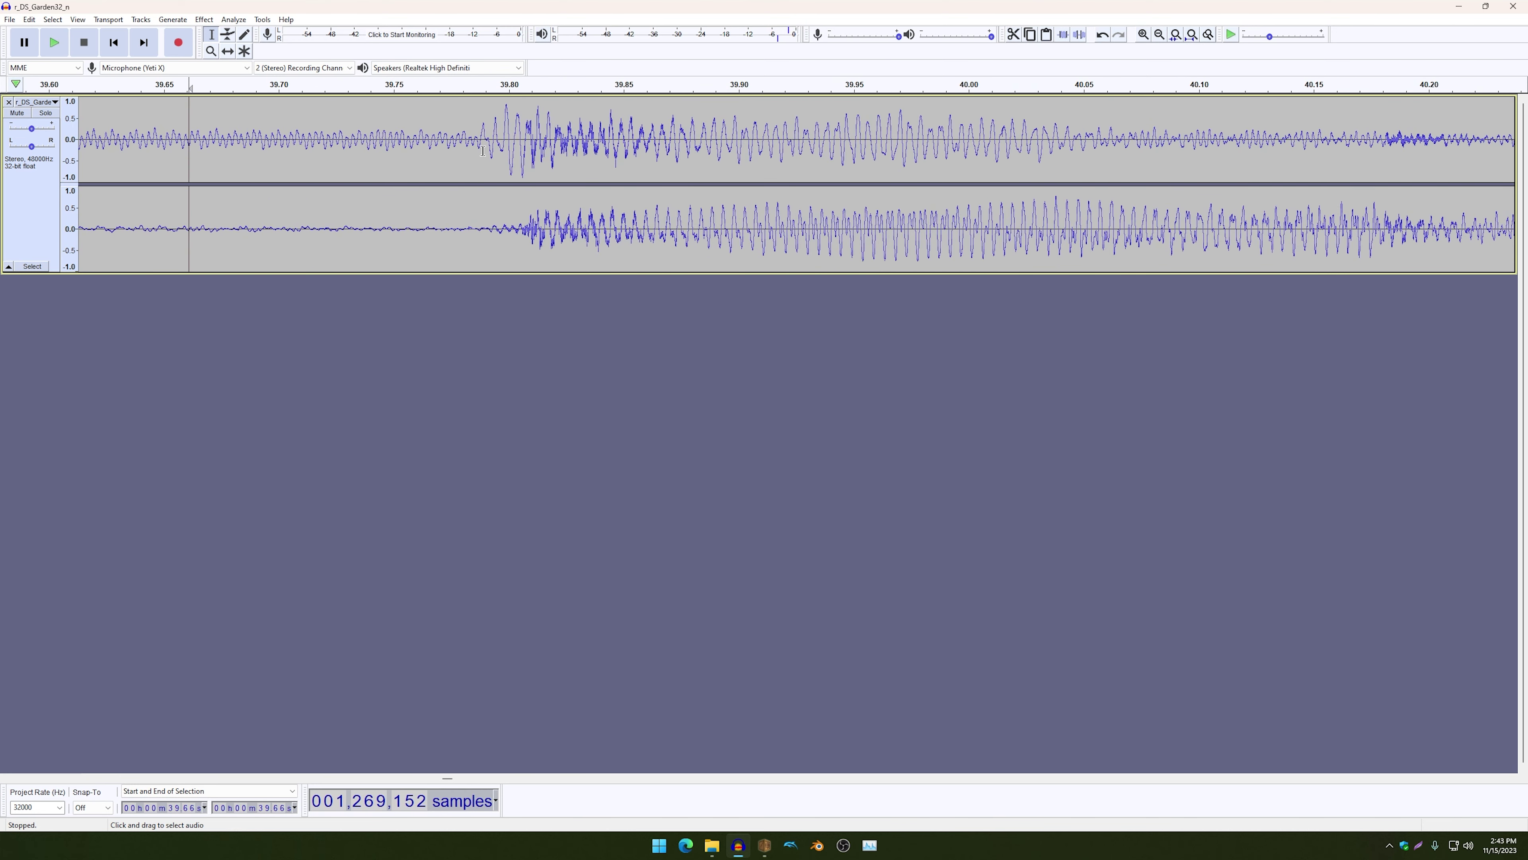
pyautogui.keyDown('ctrl'); pyautogui.scroll(1, 568, 146); pyautogui.keyUp('ctrl')
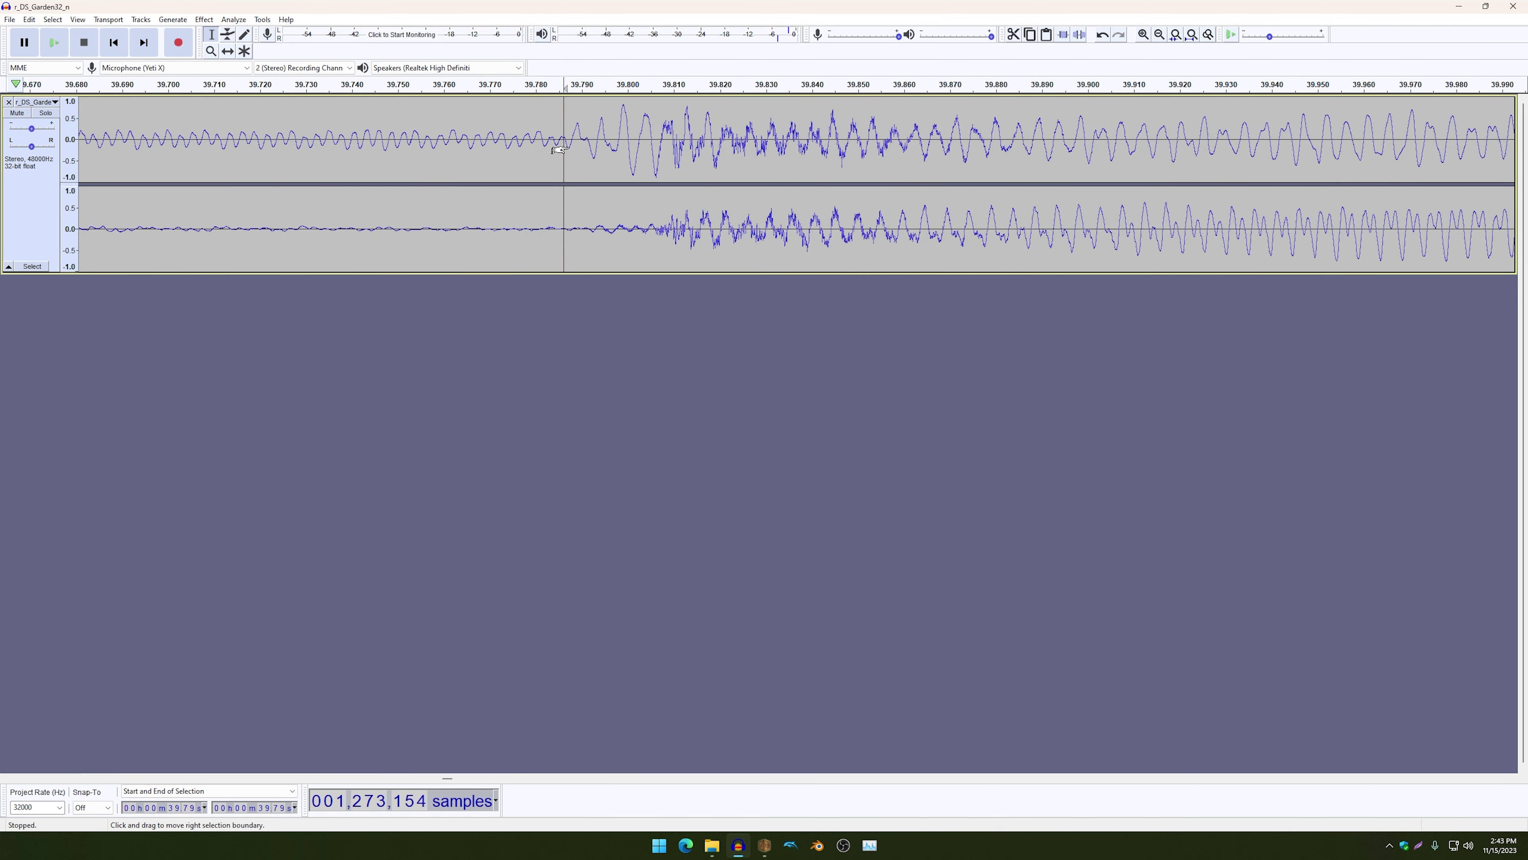
pyautogui.hscroll(1, 373, 151)
pyautogui.click(568, 140)
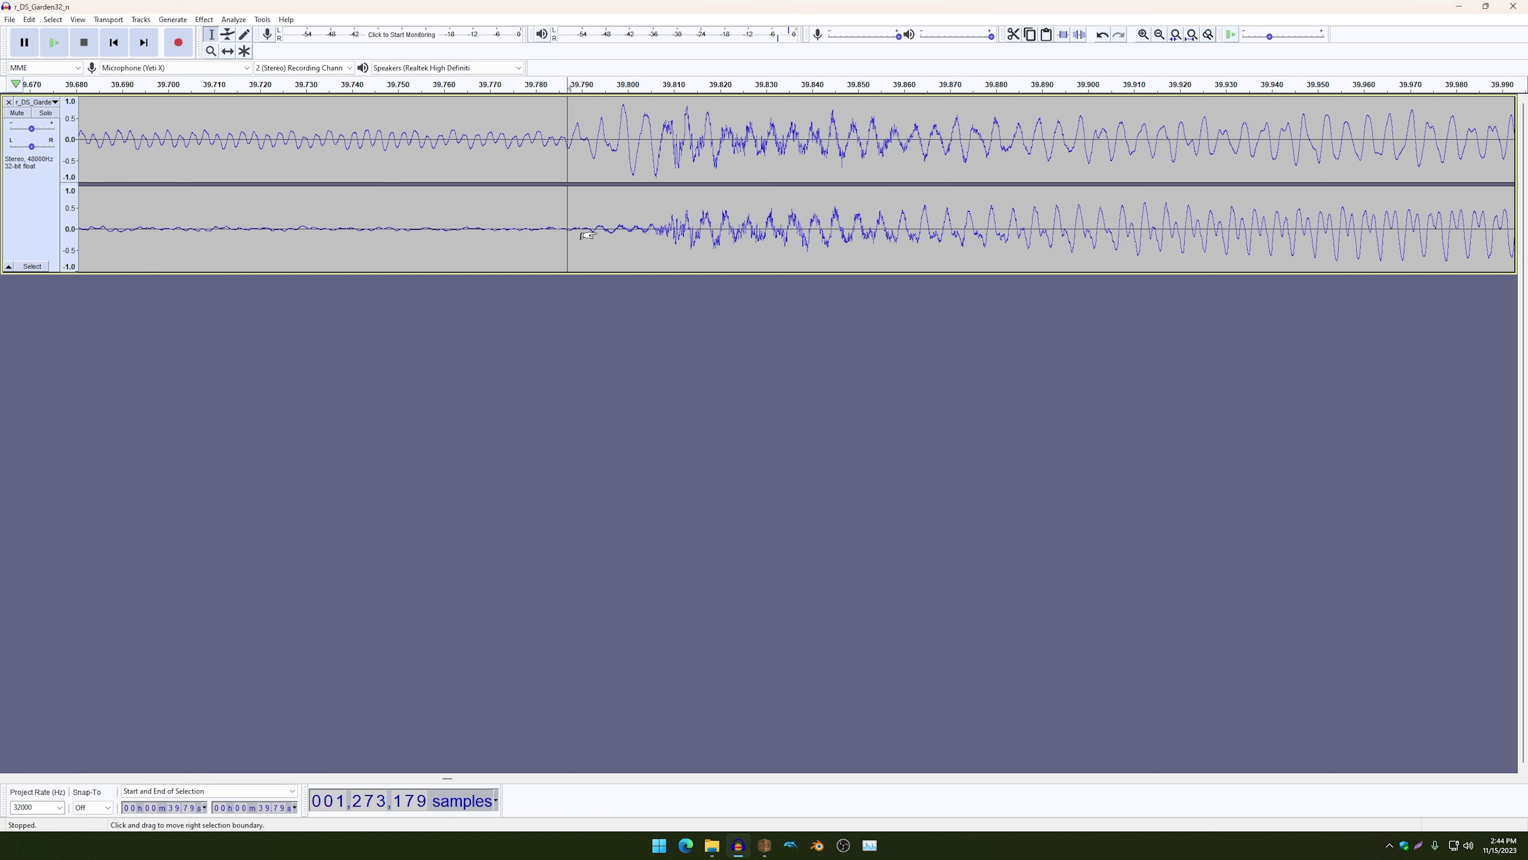
# - Test-paste the copied end section at the loop start, then undo it
pyautogui.hotkey('shift', 'End')
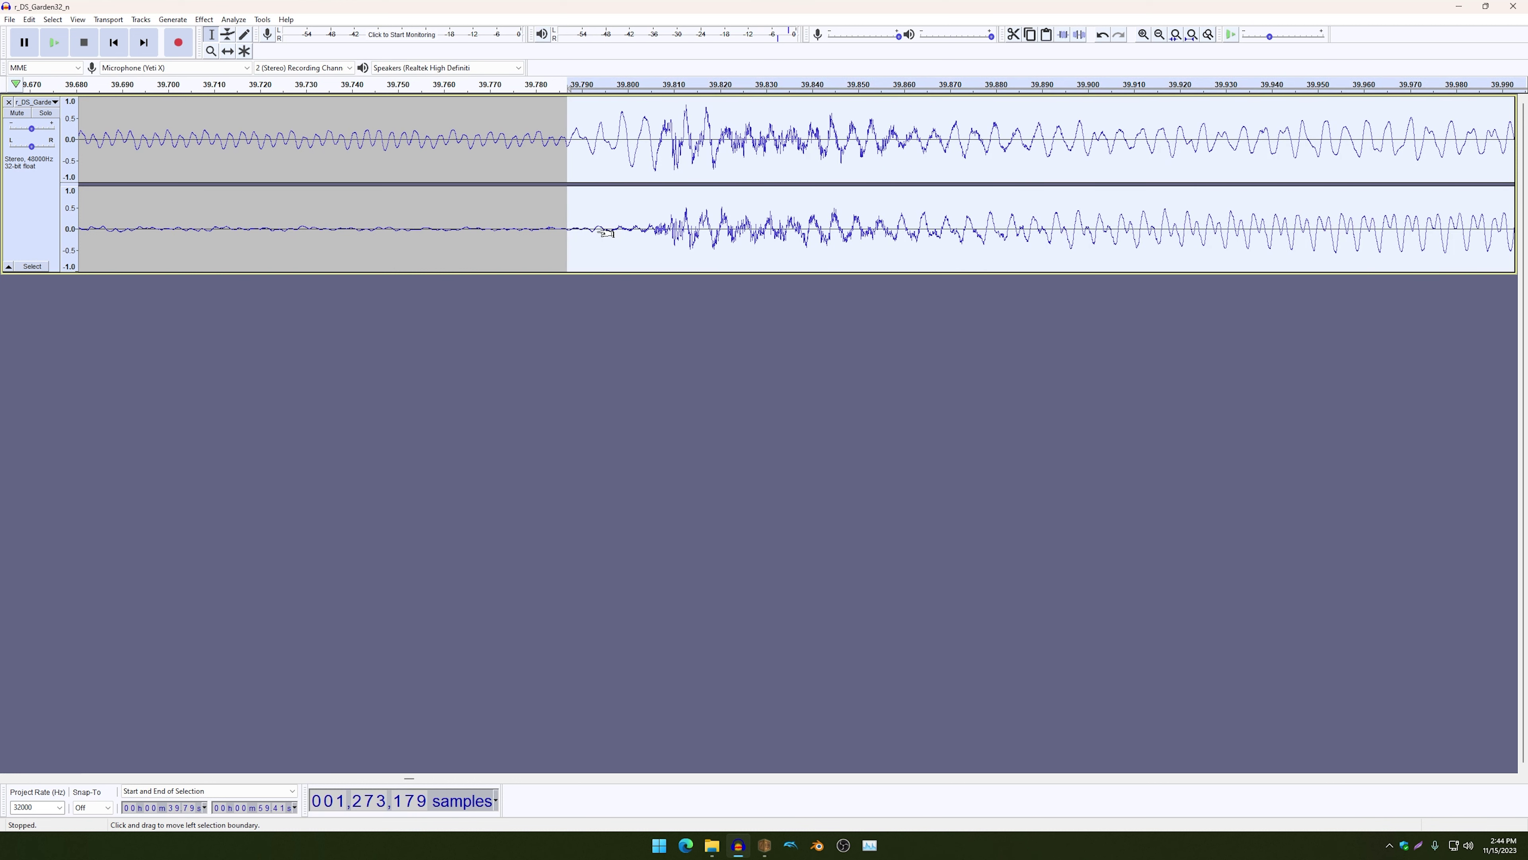
pyautogui.hotkey('ctrl', 'z')
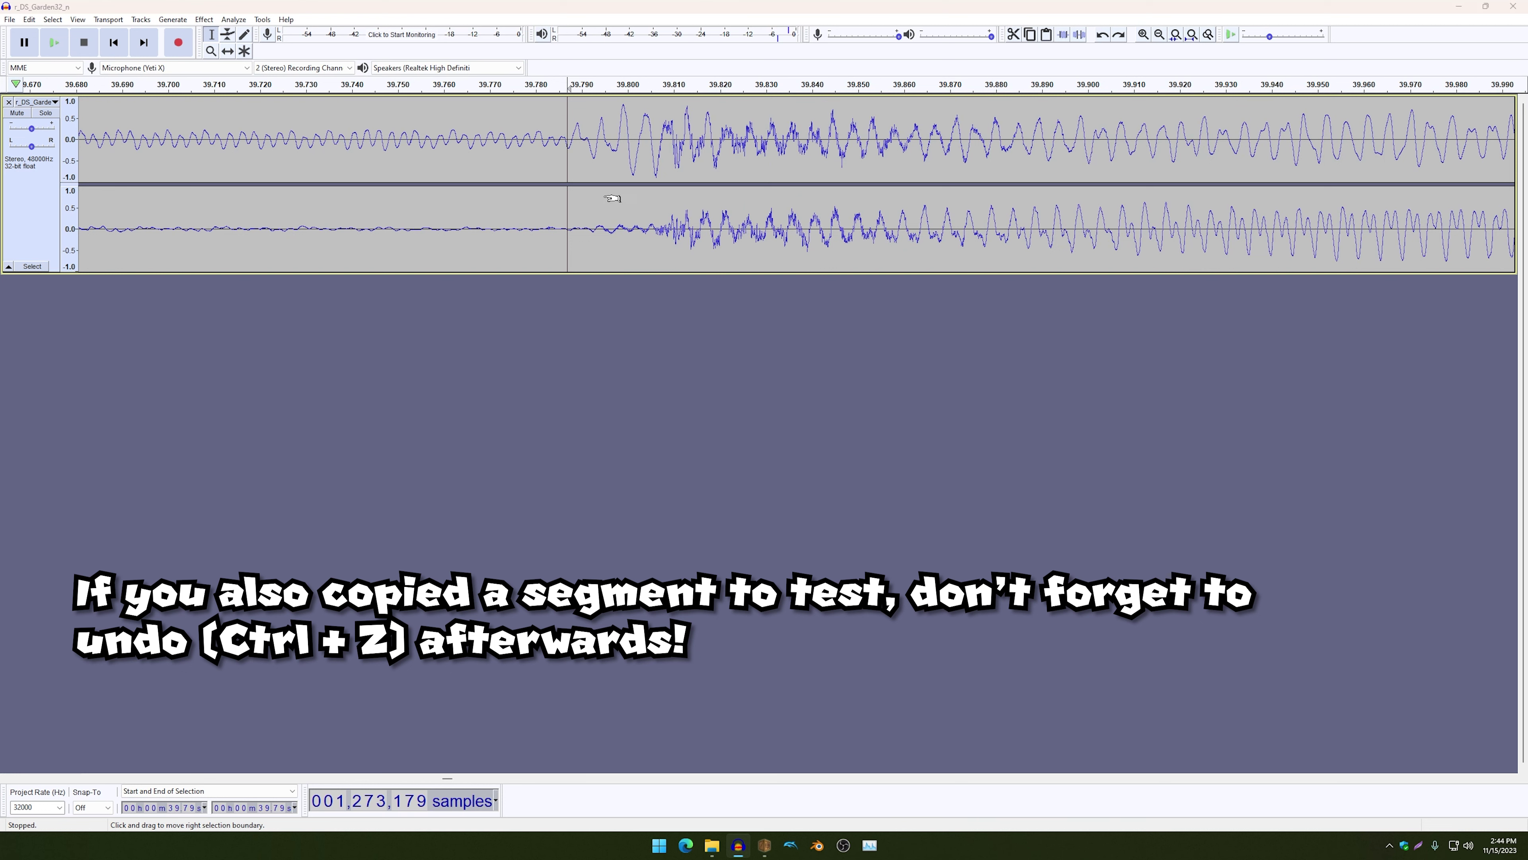
pyautogui.hotkey('ctrl', 'y')
pyautogui.hotkey('ctrl', 'z')
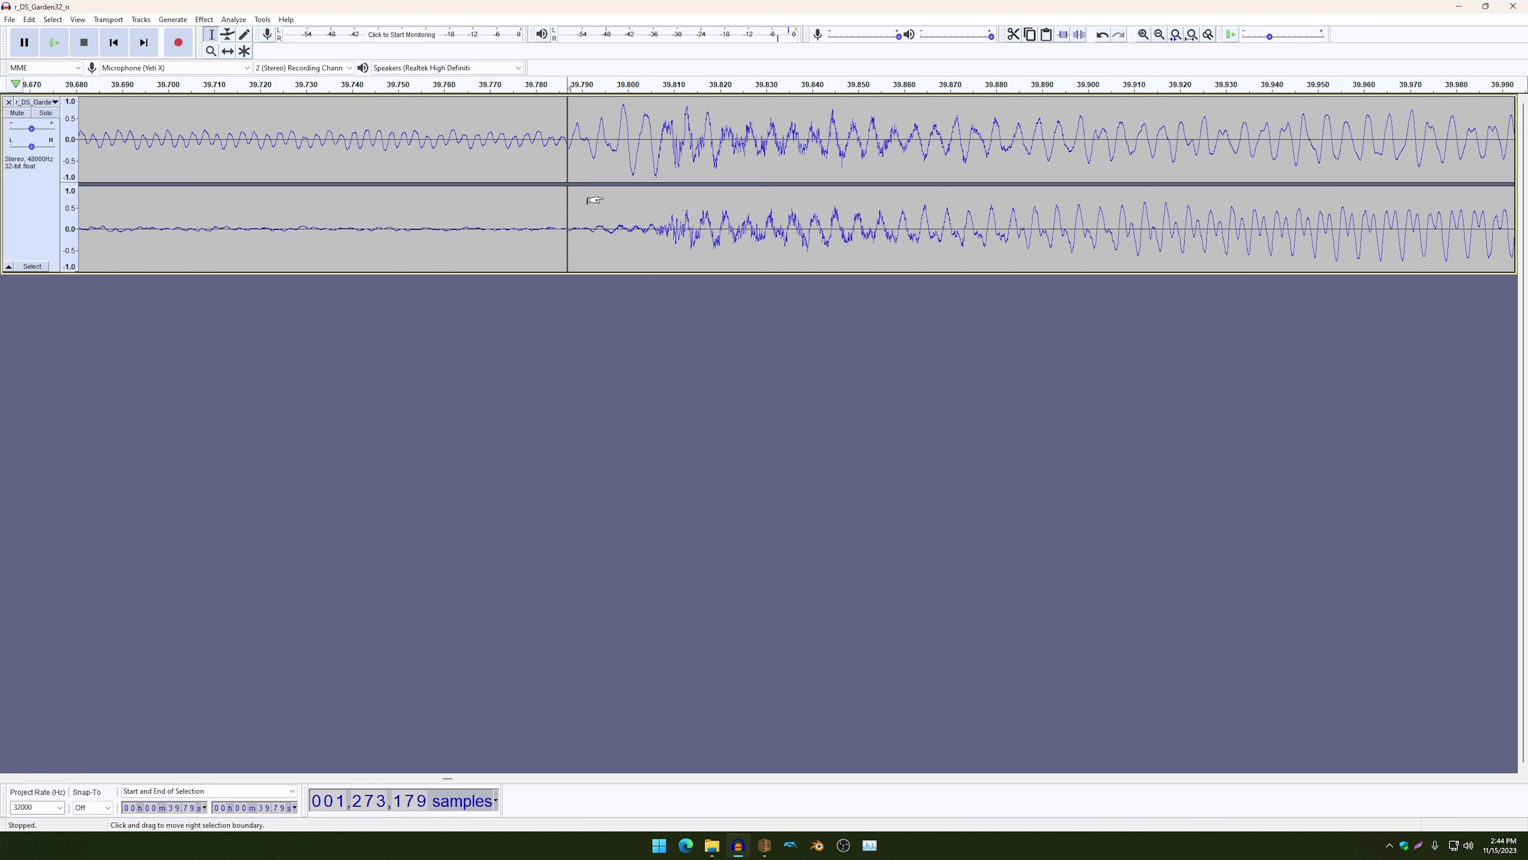
# - Play from 38.77 s through the loop join to check it, then undo the test paste
pyautogui.scroll(-5, 594, 200)
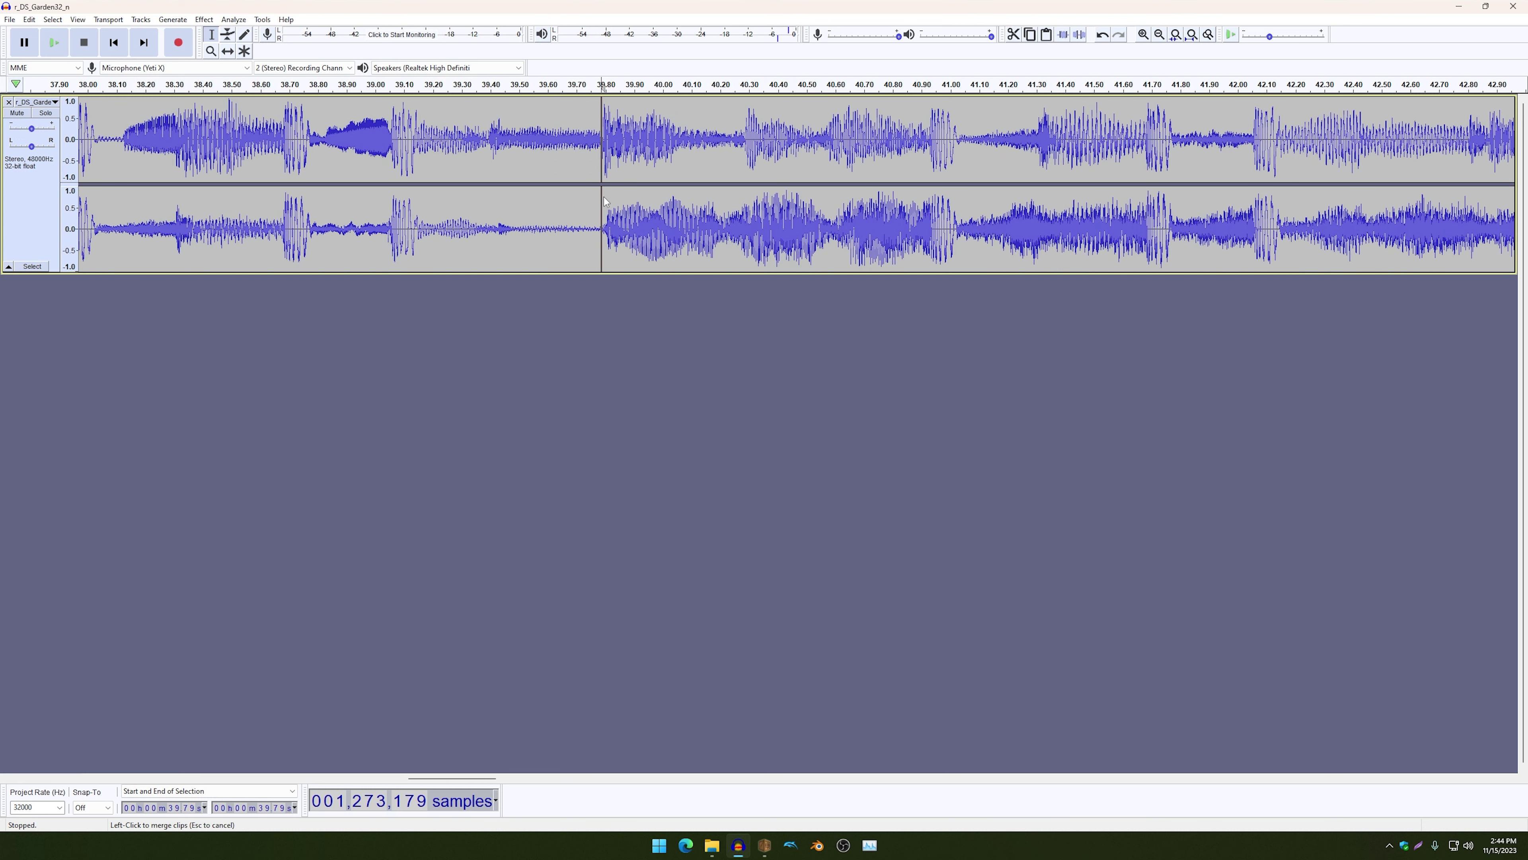
pyautogui.scroll(-1, 604, 202)
pyautogui.moveTo(674, 150); pyautogui.dragTo(603, 153)
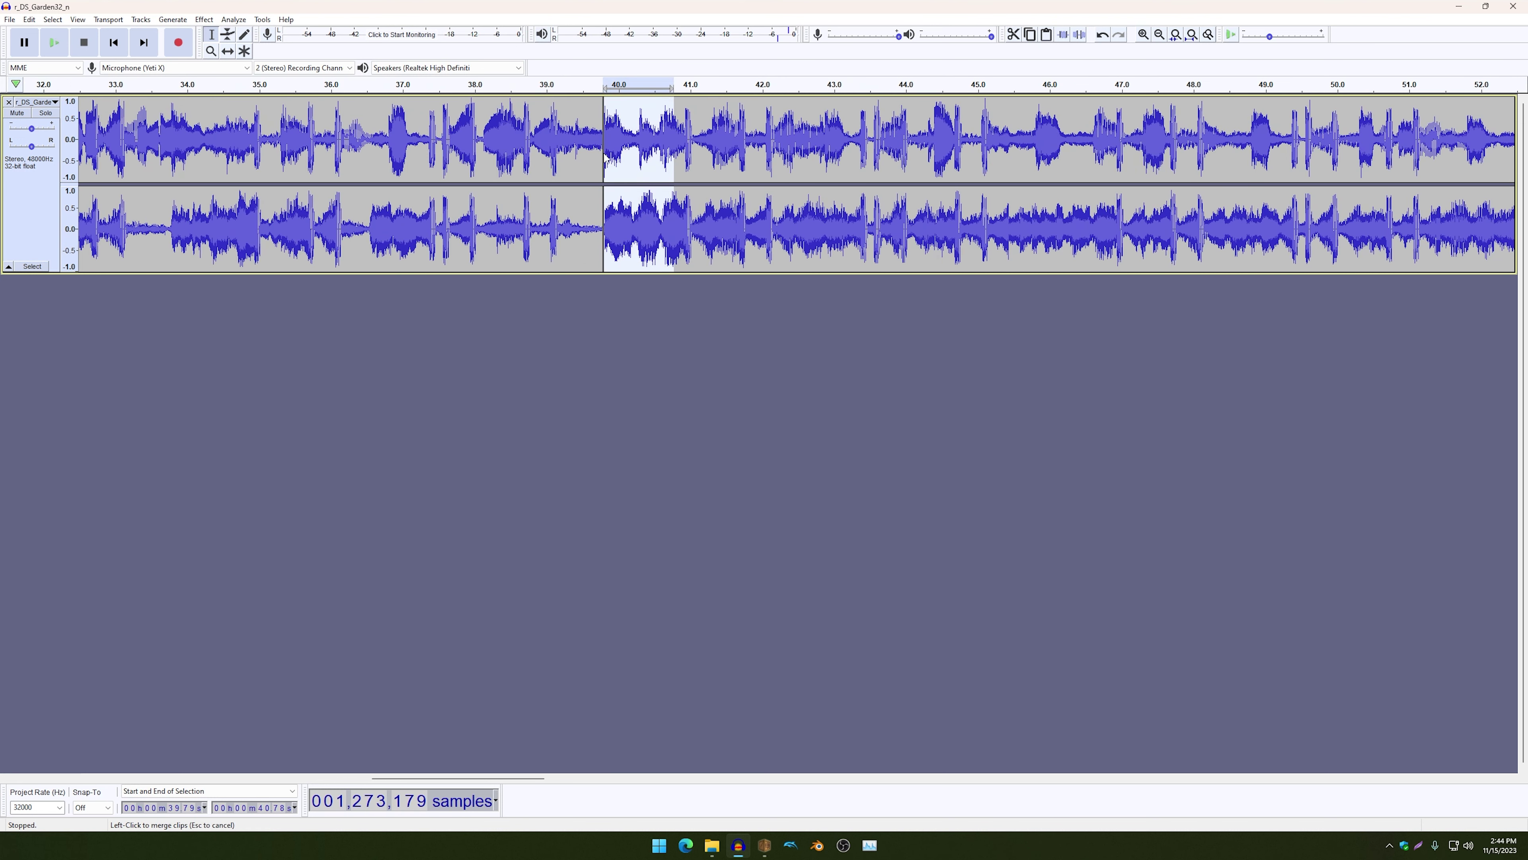
pyautogui.hotkey('ctrl', 'z')
pyautogui.click(530, 155)
pyautogui.press('space')
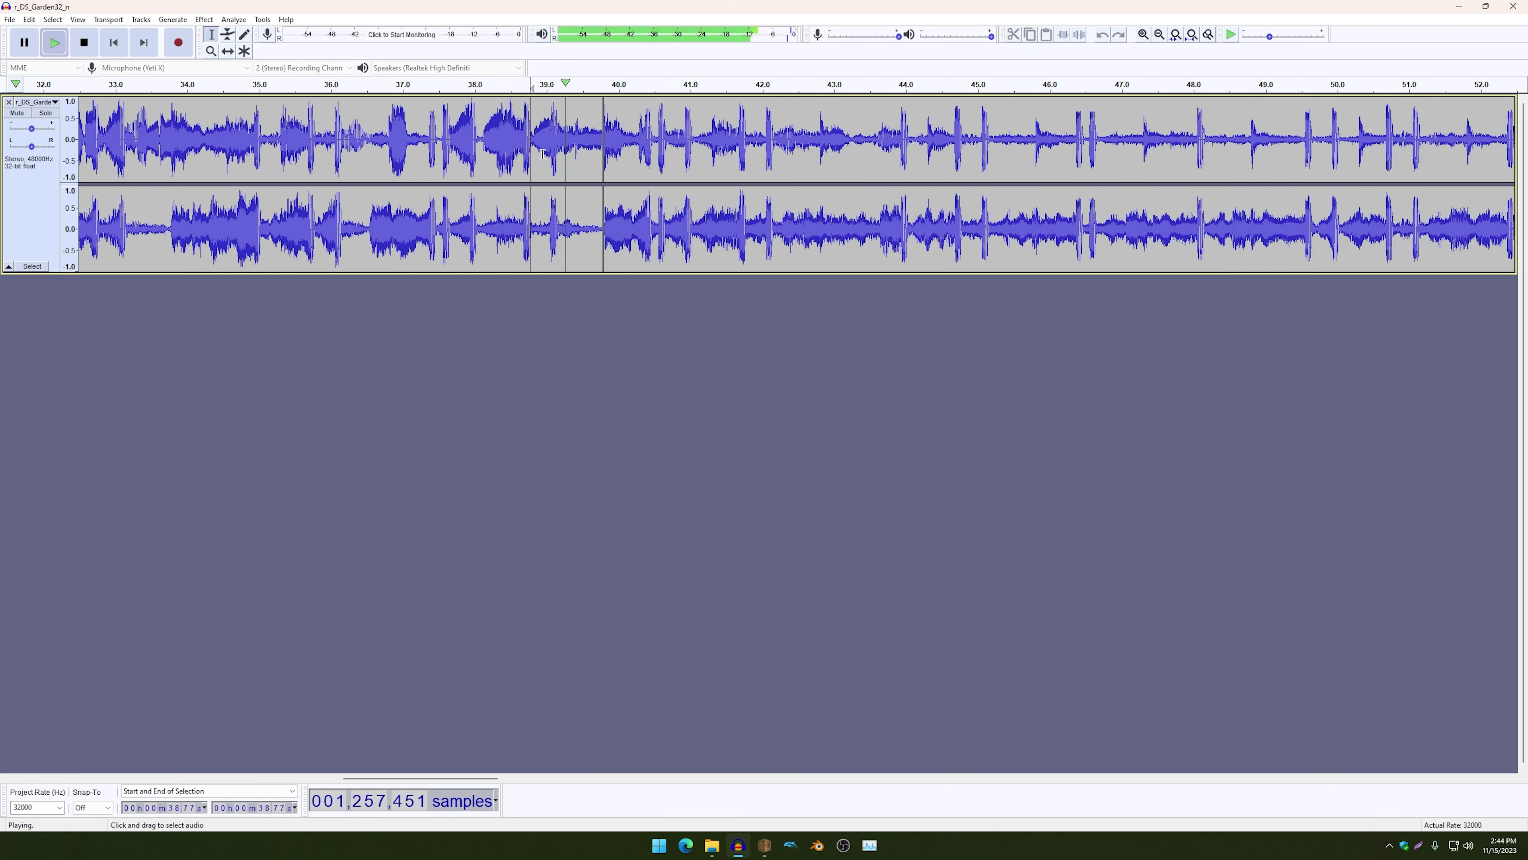
pyautogui.press('space')
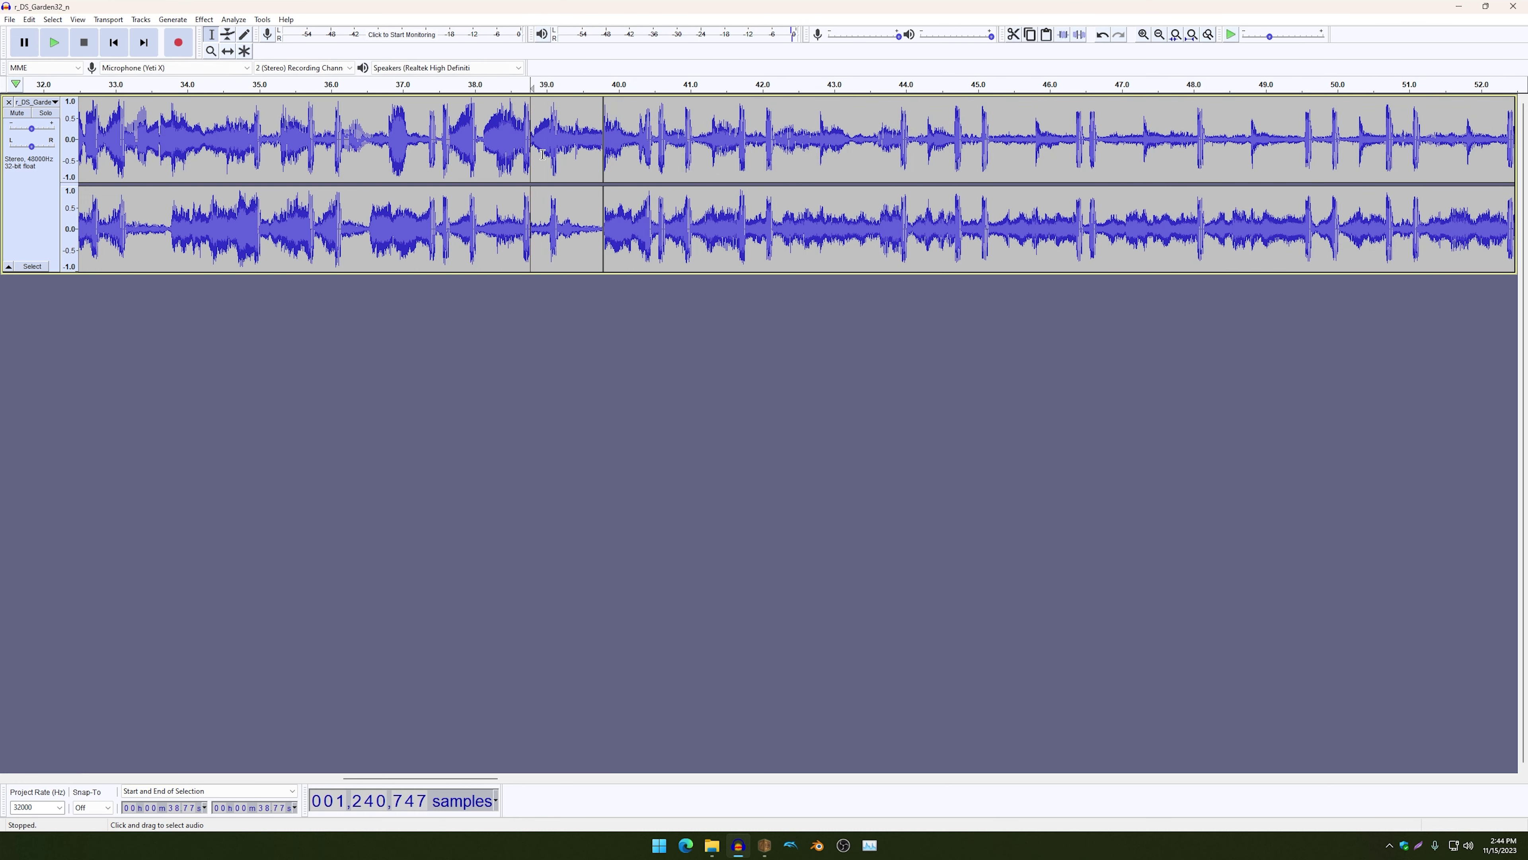
pyautogui.scroll(-2, 533, 158)
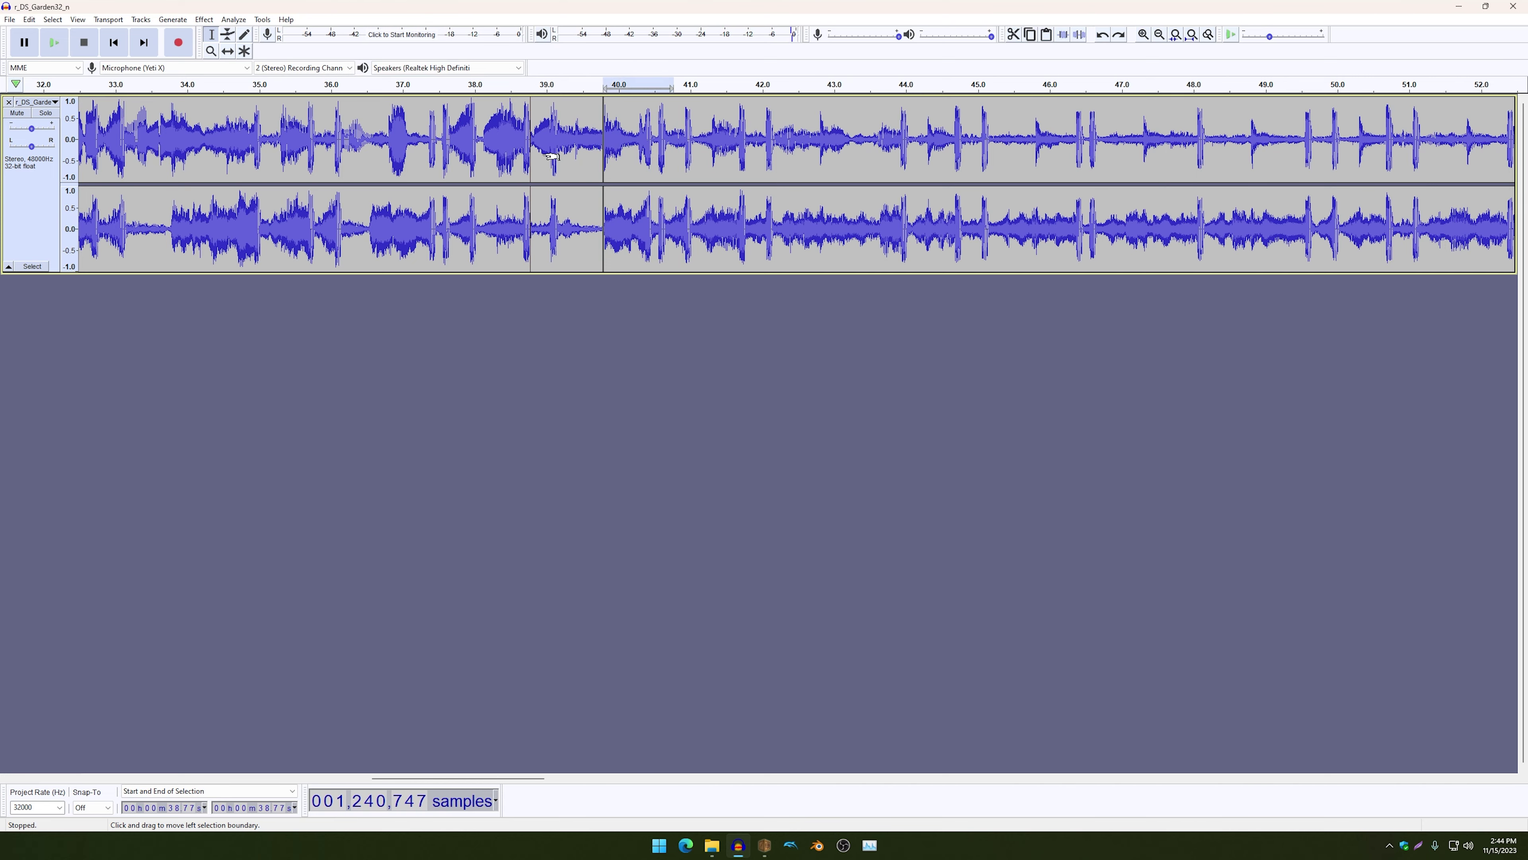
pyautogui.hotkey('ctrl', 'z')
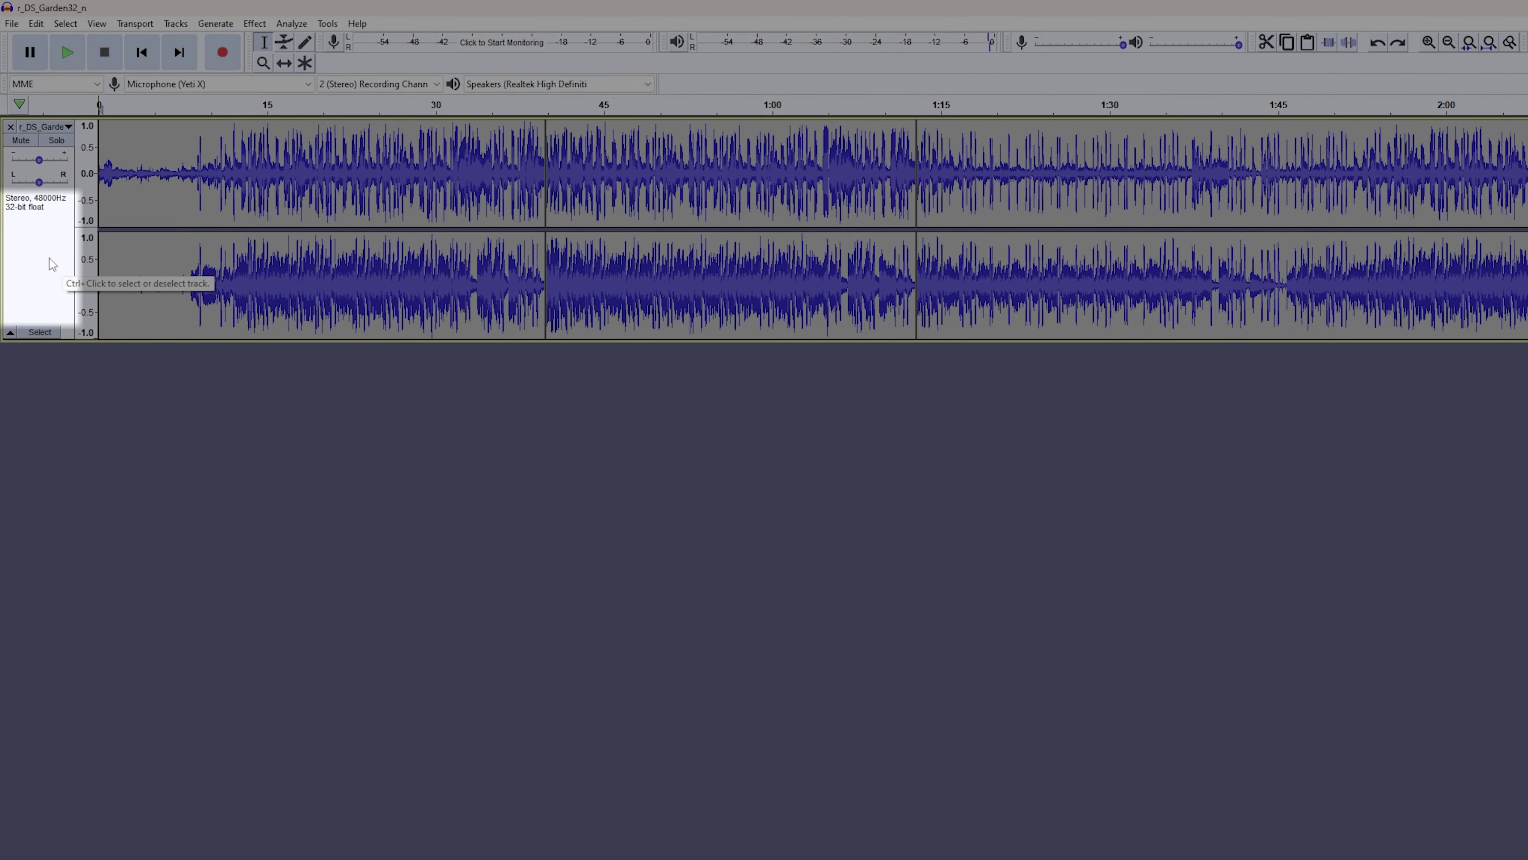
# - Copy the whole r_DS_Garden32_n track with Edit > Copy and paste a duplicate below it
pyautogui.click(49, 263)
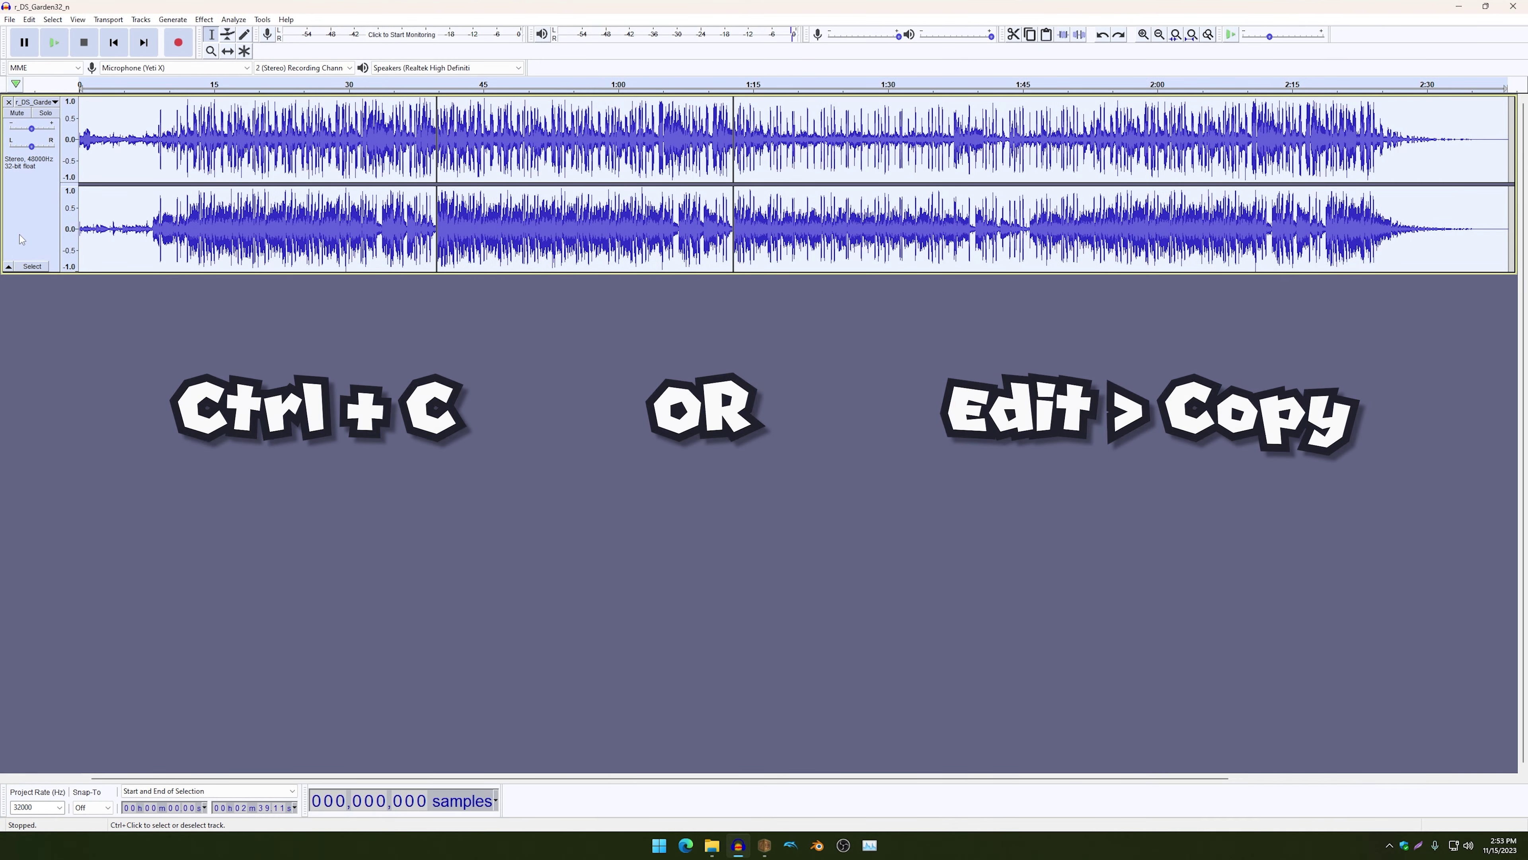
pyautogui.click(29, 19)
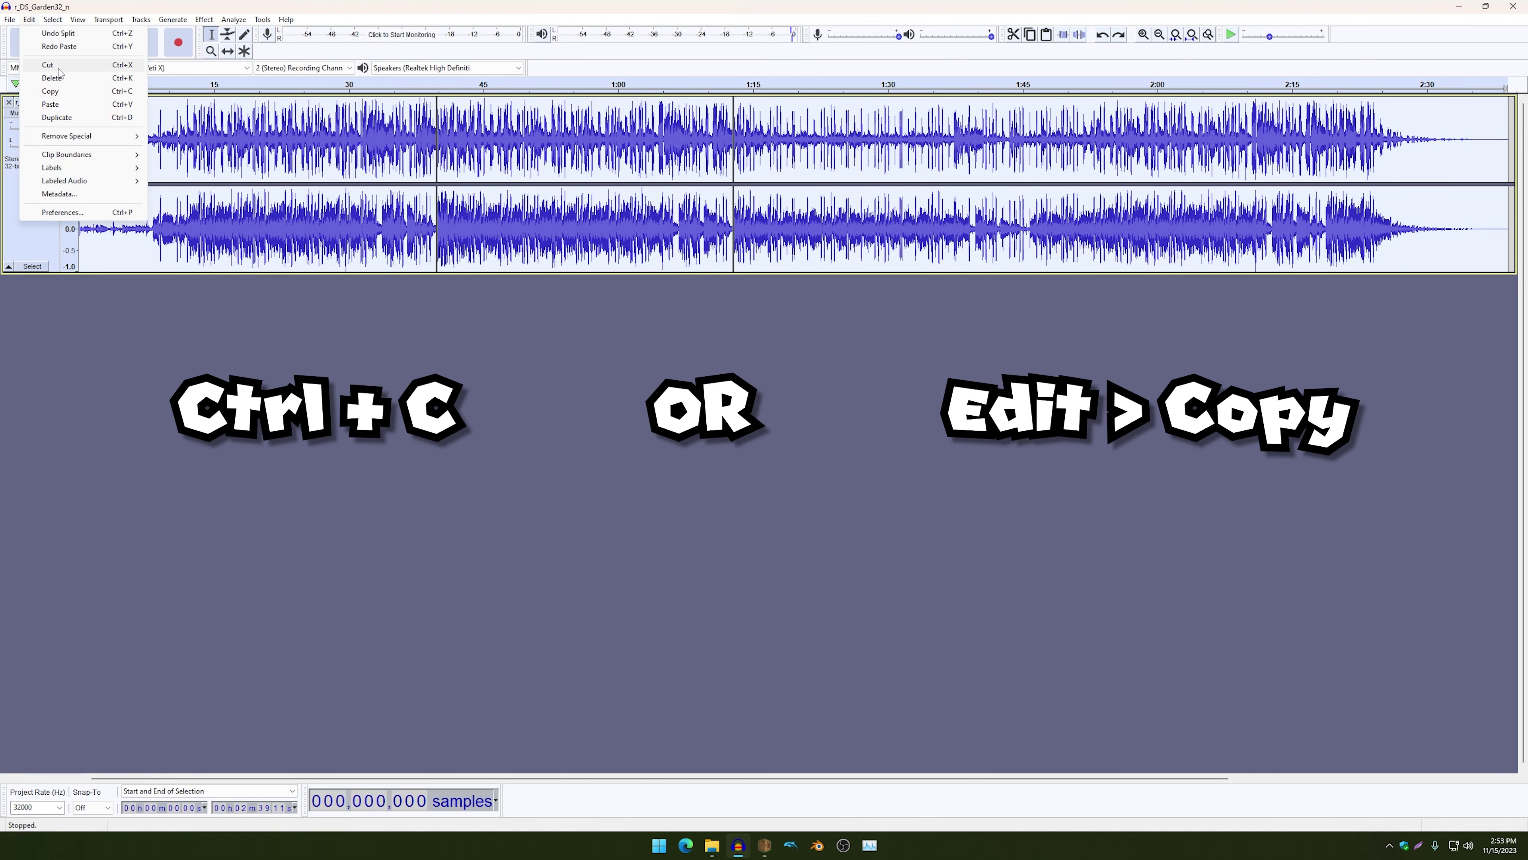
pyautogui.click(45, 89)
pyautogui.click(147, 391)
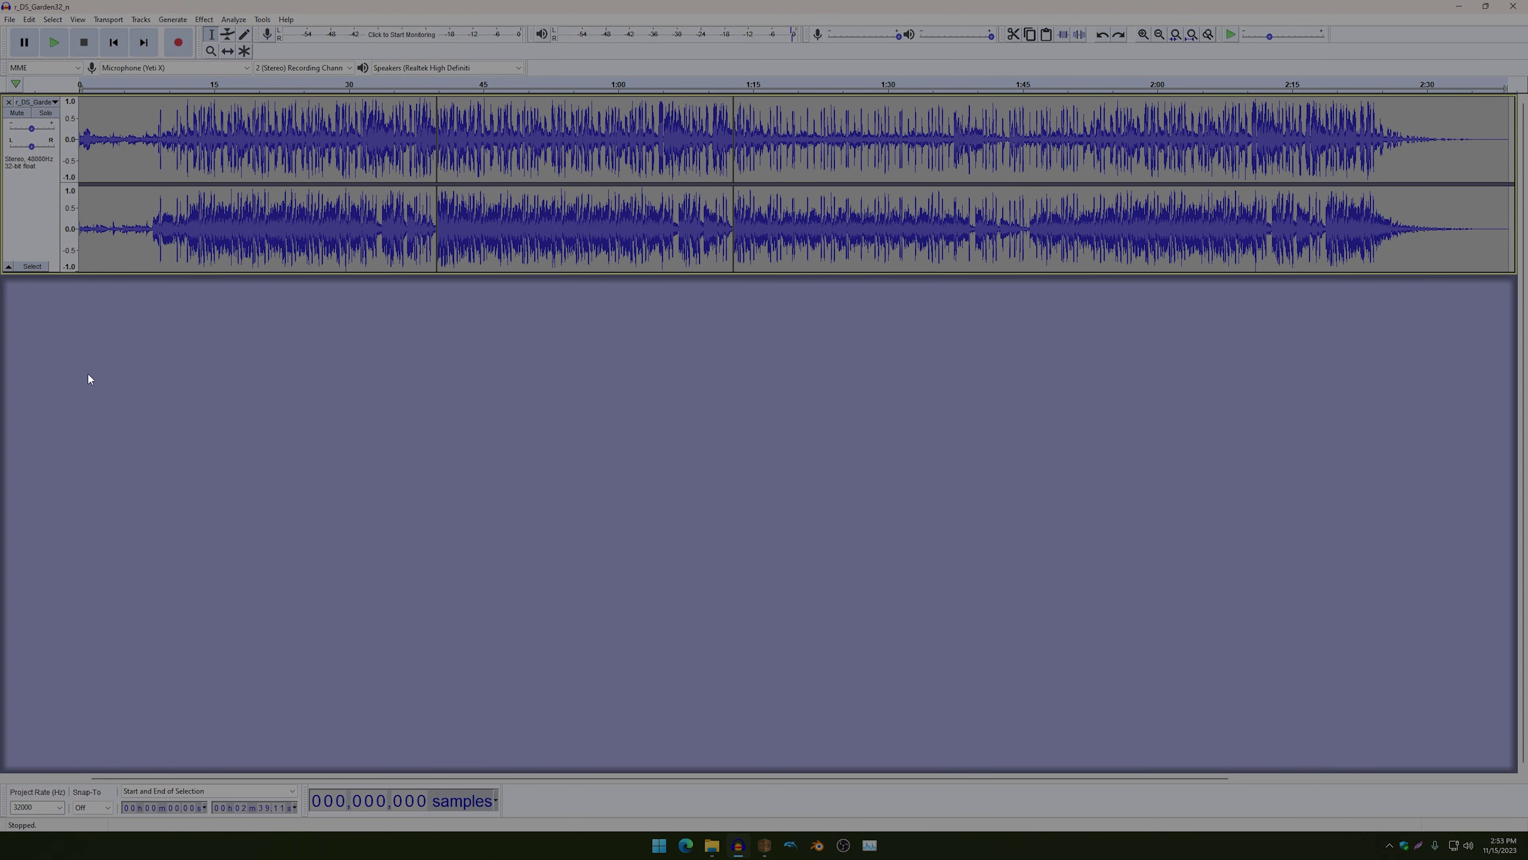
pyautogui.hotkey('ctrl', 'v')
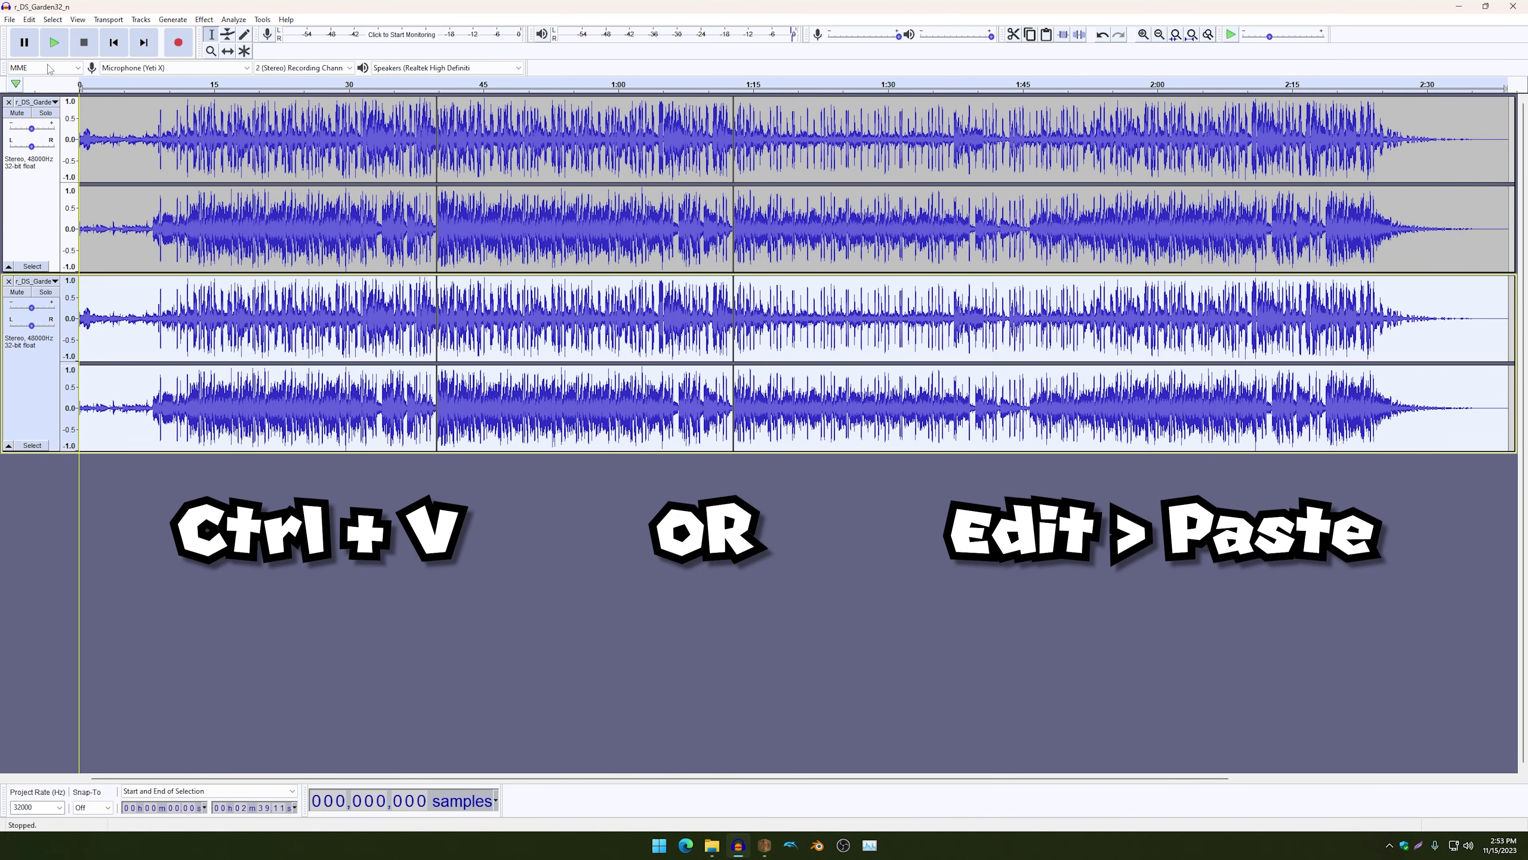
pyautogui.click(29, 20)
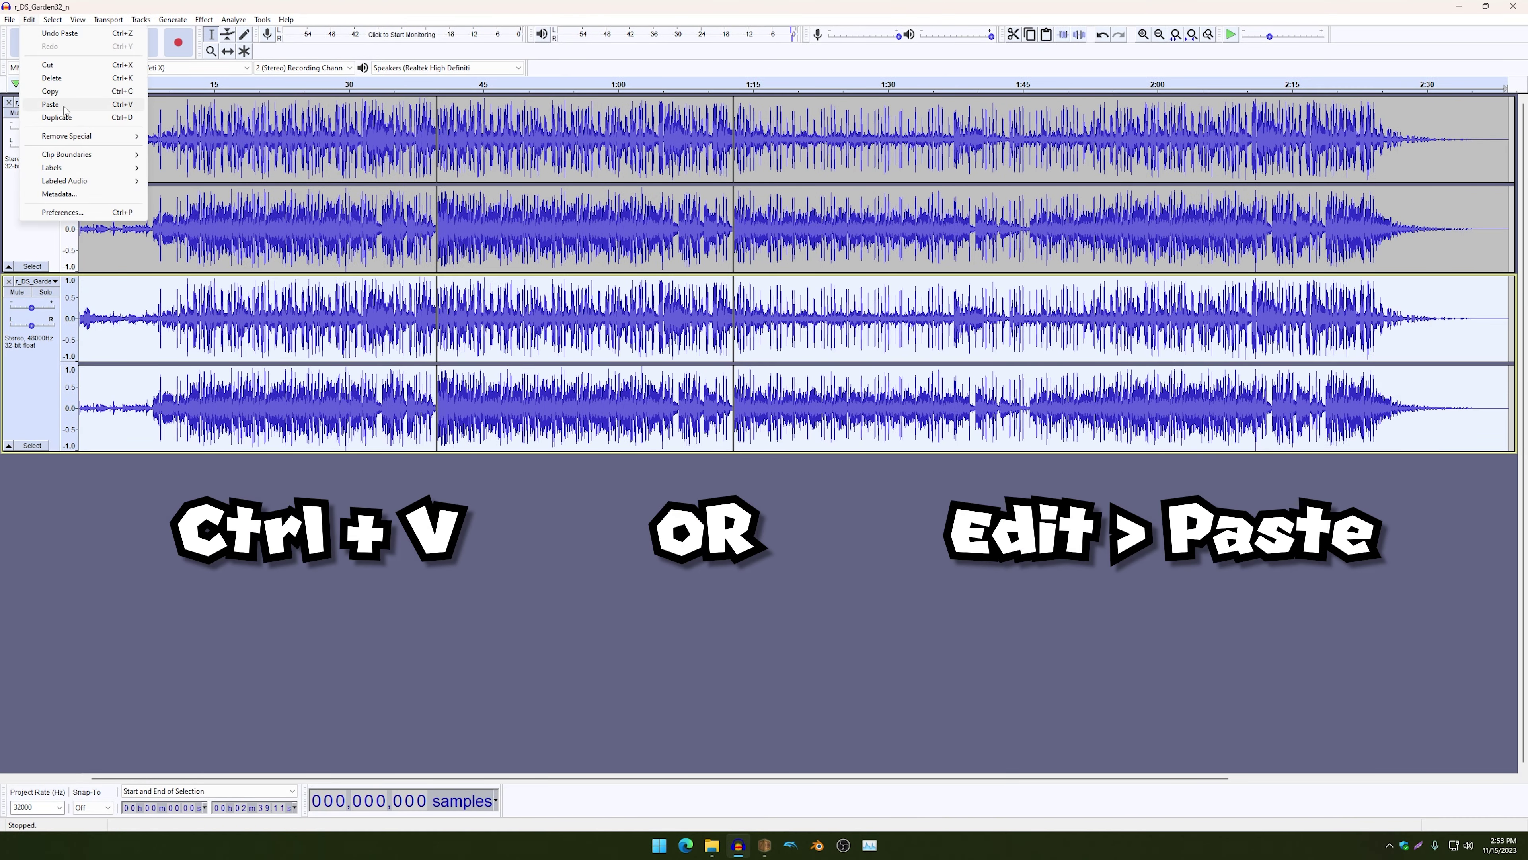
pyautogui.click(45, 119)
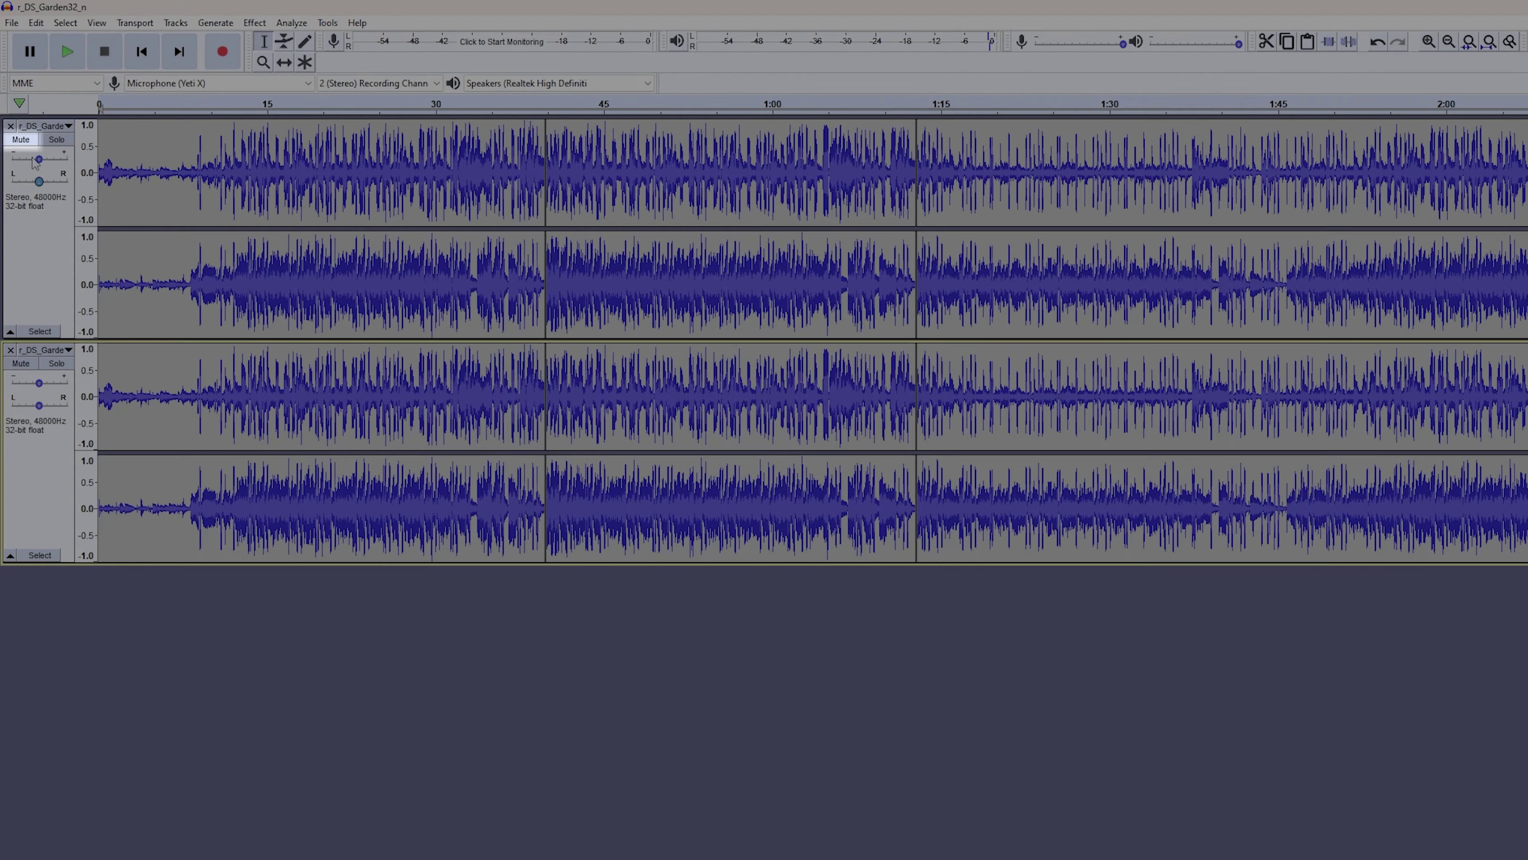
# - Mute the original track and delete the duplicate's audio after the 1:12.79 loop end
pyautogui.click(20, 139)
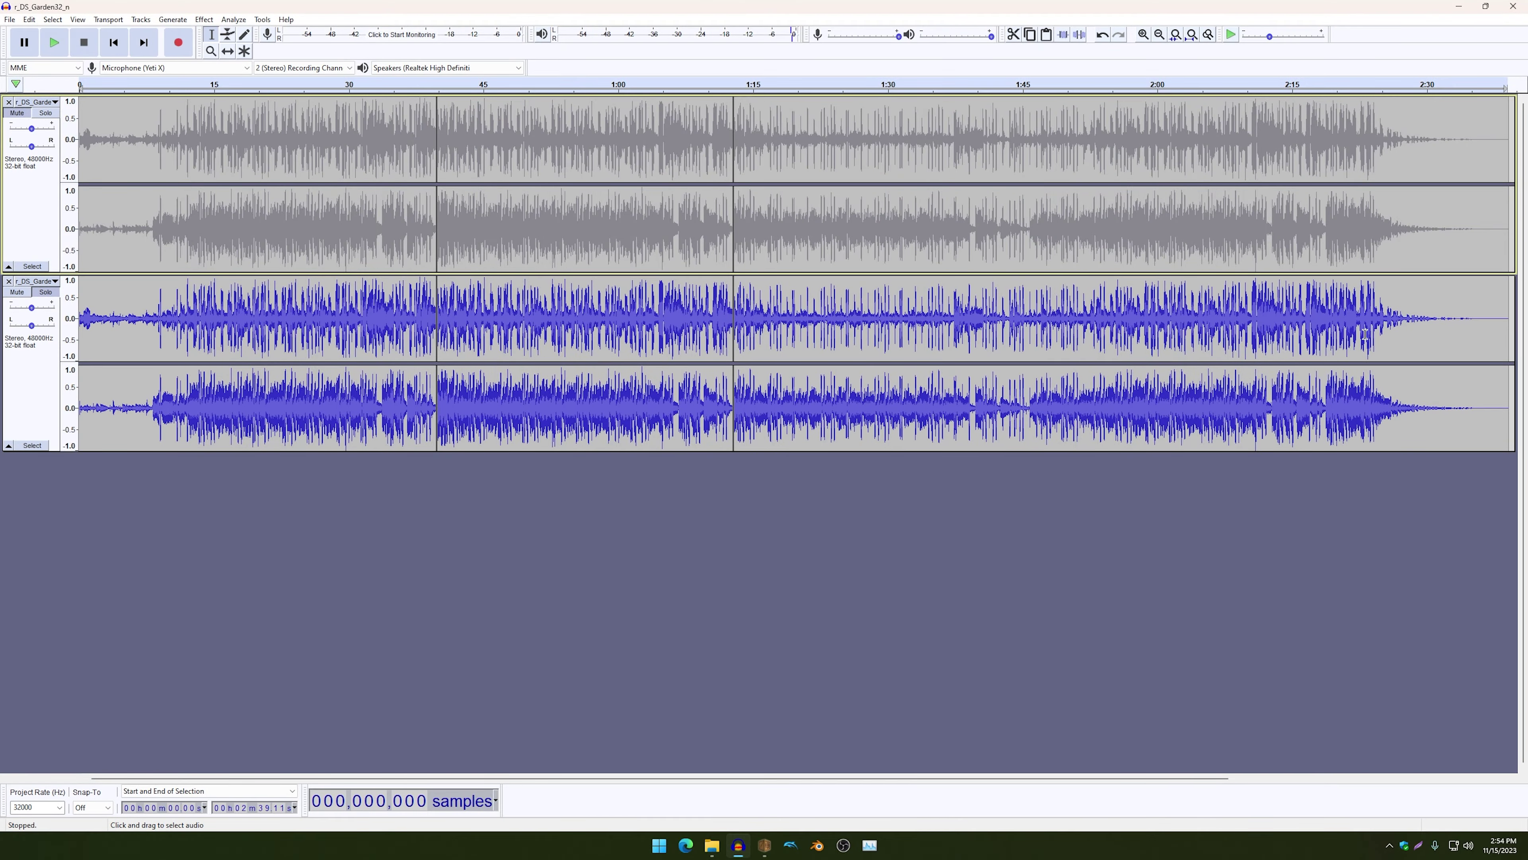
pyautogui.click(1508, 330)
pyautogui.moveTo(1508, 330); pyautogui.dragTo(731, 356)
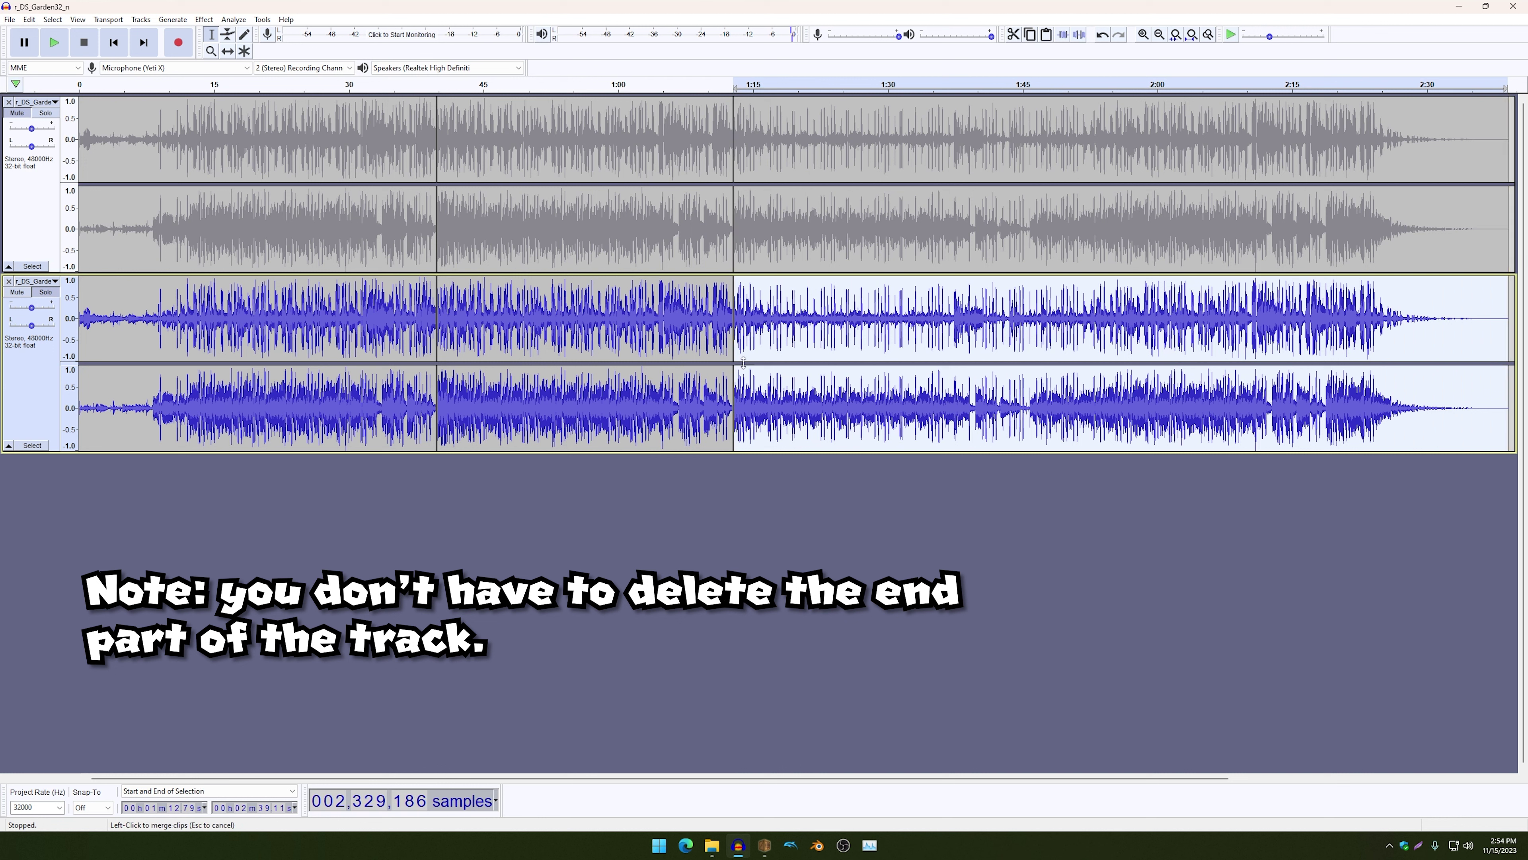
pyautogui.press('Delete')
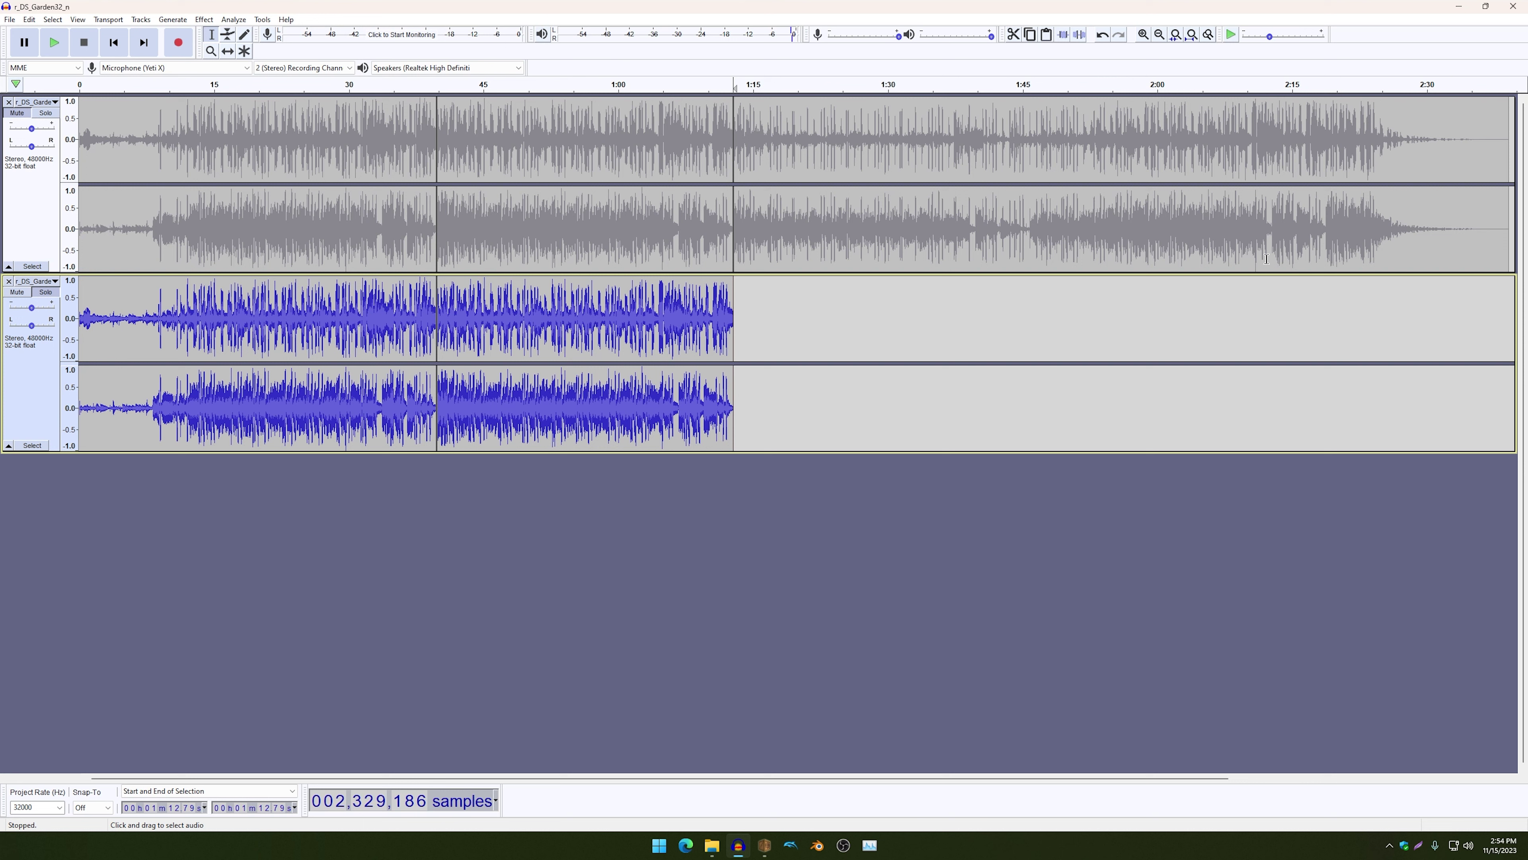
# - Place the edit point at 1:08.96, then at the 0:39.79 loop-start boundary
pyautogui.click(699, 313)
pyautogui.hotkey('ctrl', 'i')
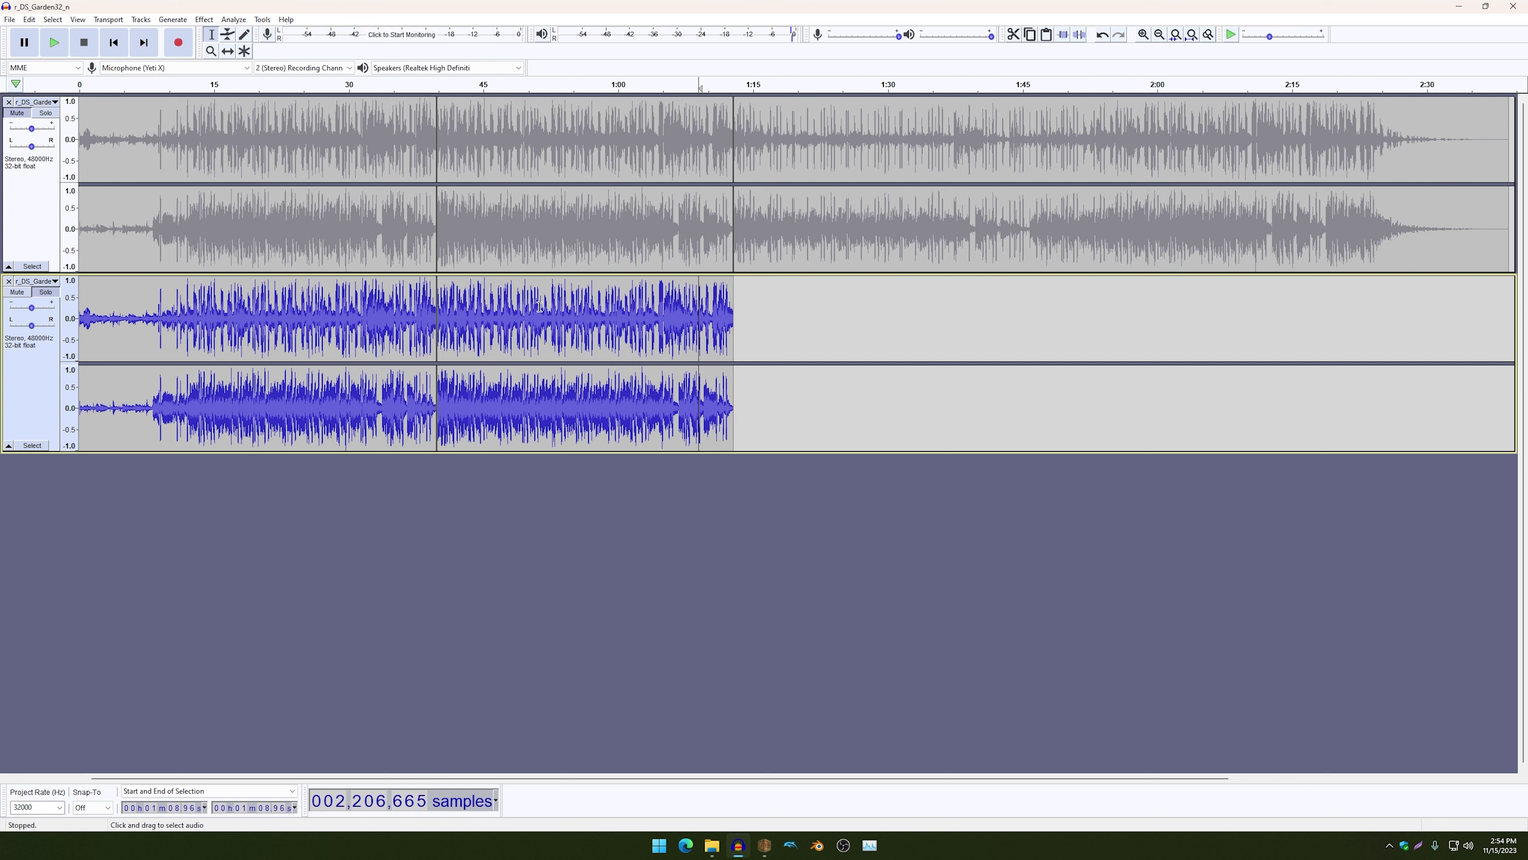
pyautogui.click(436, 303)
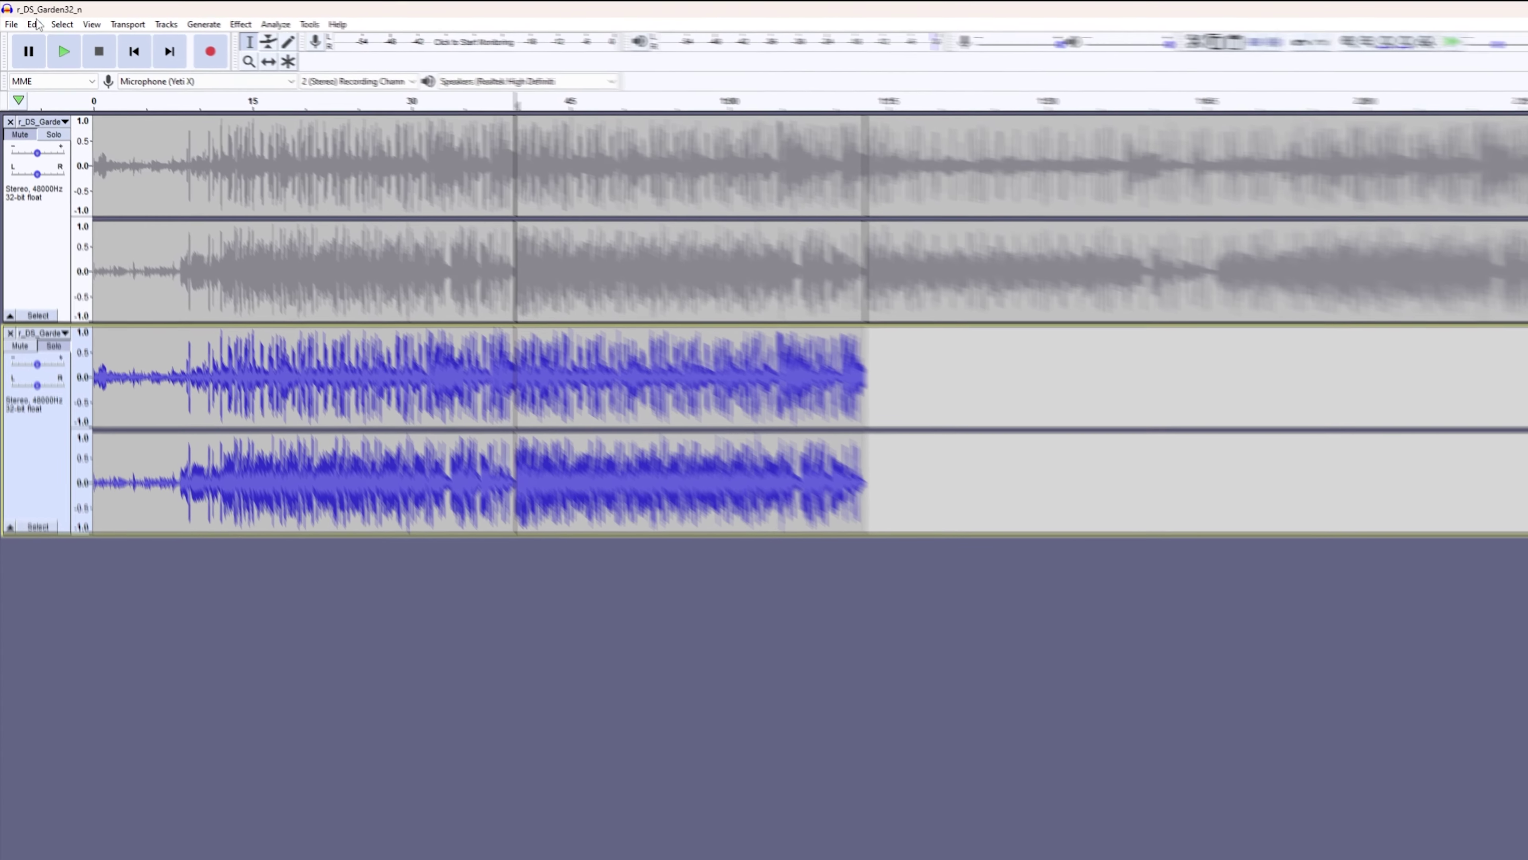
# - Export the project as 16-bit WAV r_DS_Garden32_n.wav into Custom Music, leaving metadata empty
pyautogui.click(10, 20)
pyautogui.moveTo(89, 139)
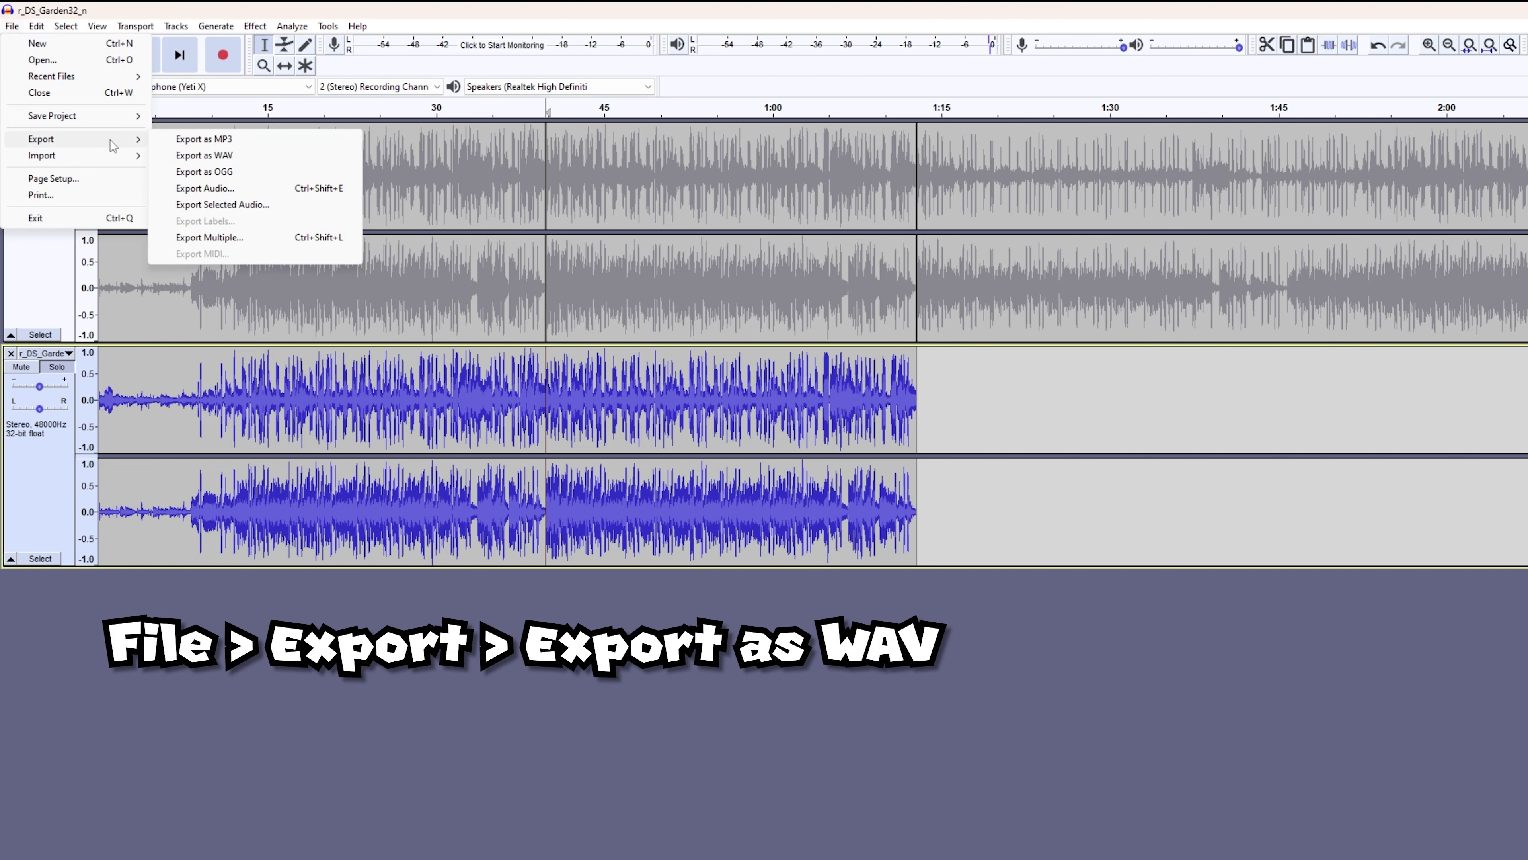
pyautogui.click(242, 152)
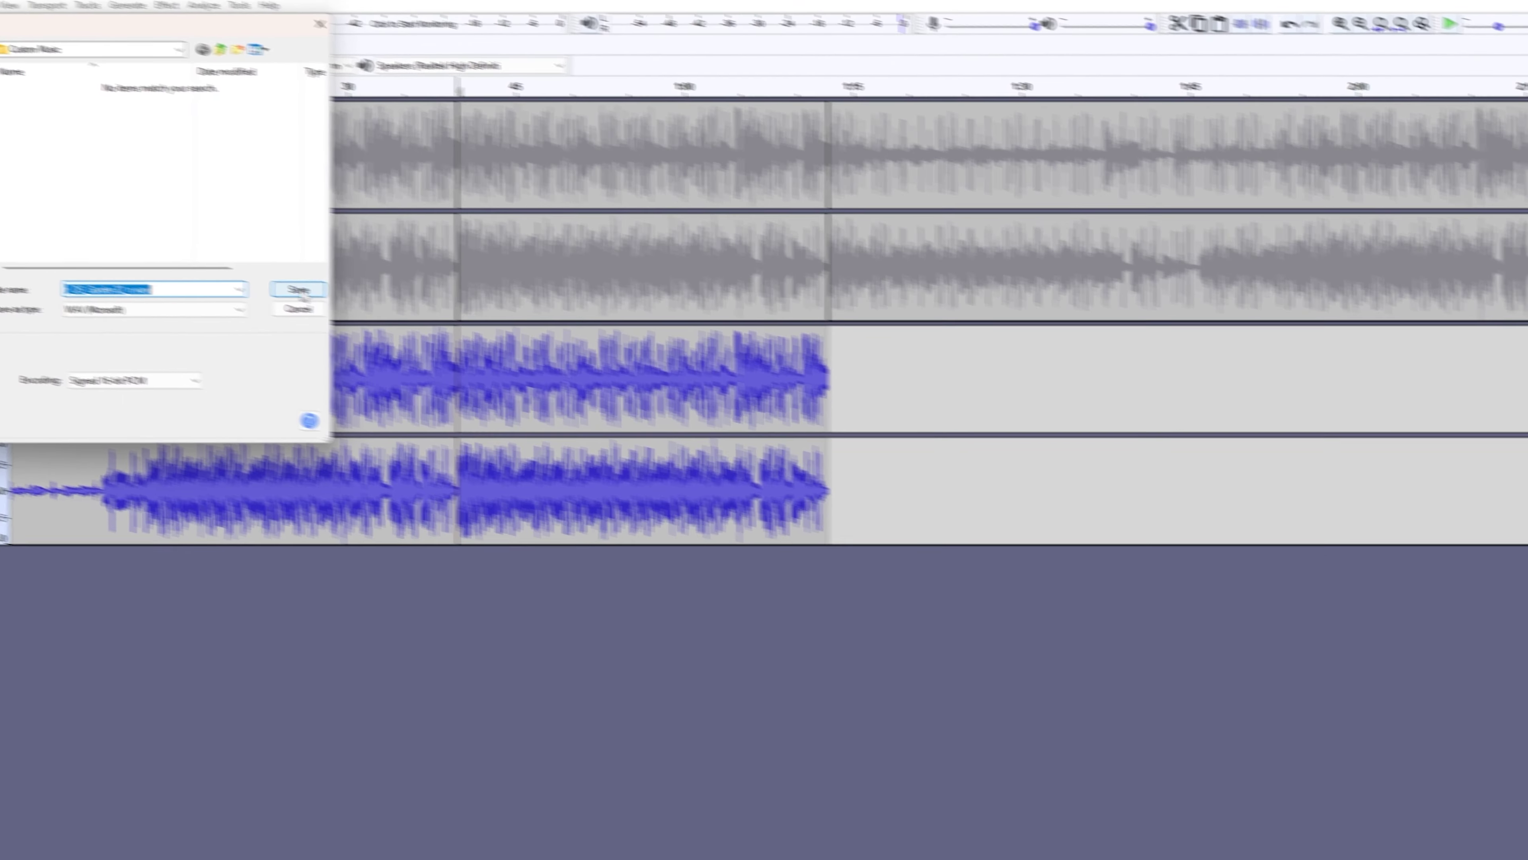
pyautogui.click(387, 310)
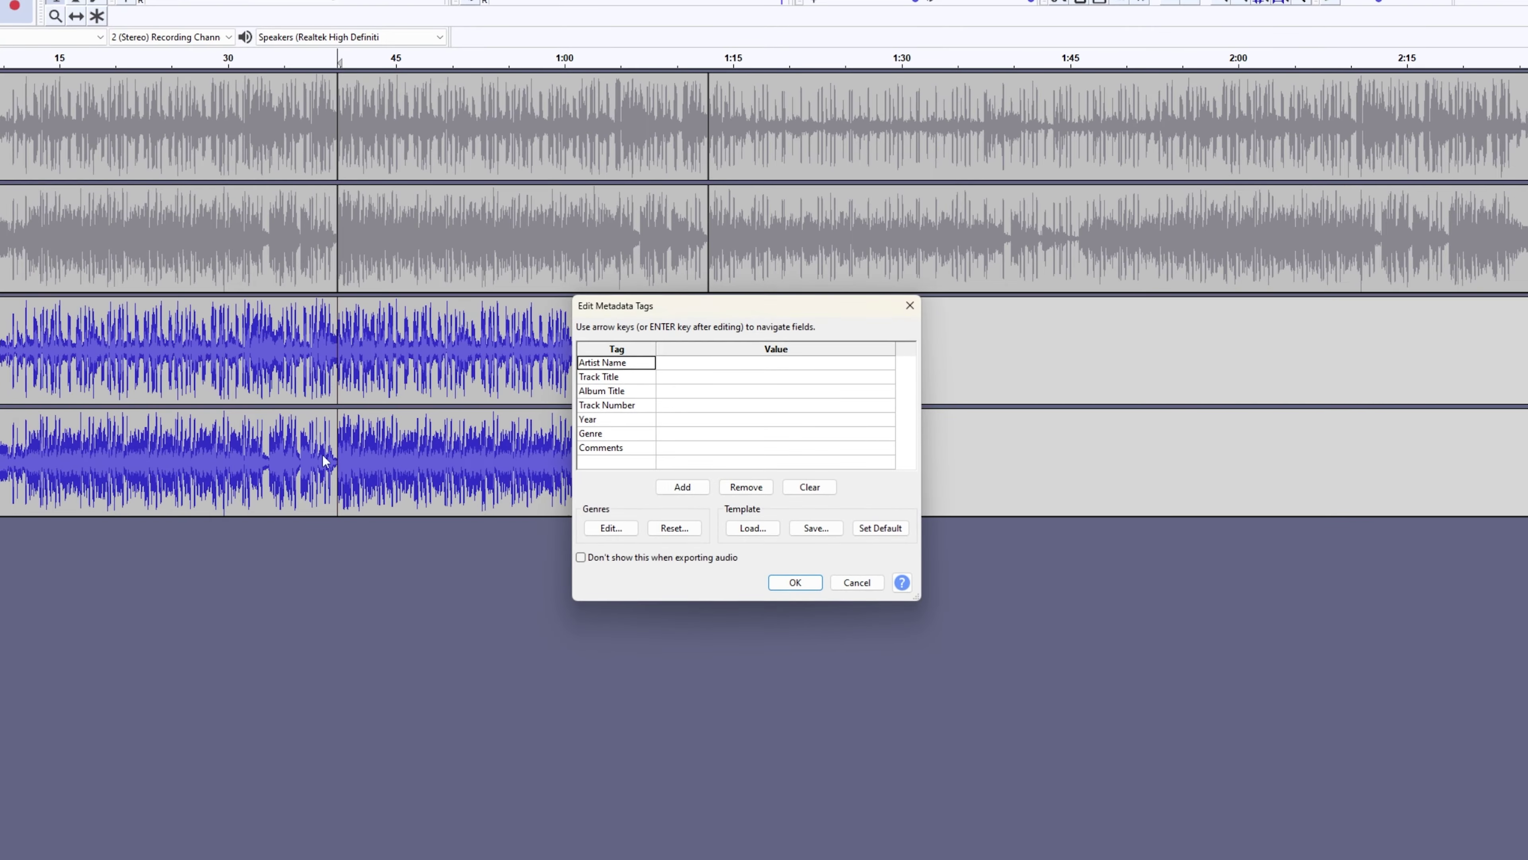
pyautogui.click(784, 581)
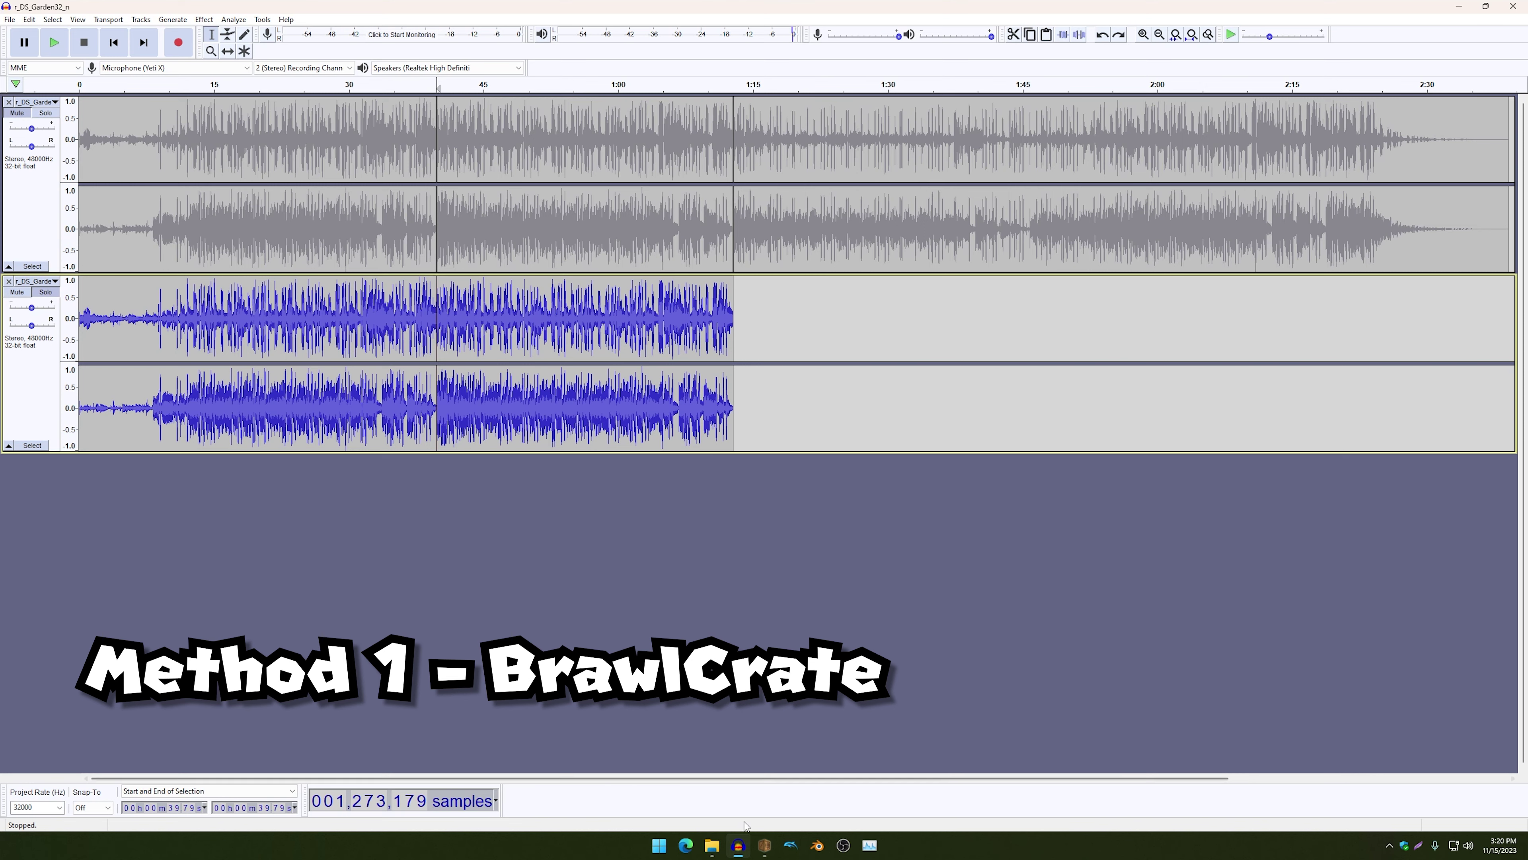
# - In BrawlCrate, create a new BRSTM Audio Stream and import the exported r_DS_Garden32_n.wav
pyautogui.click(764, 846)
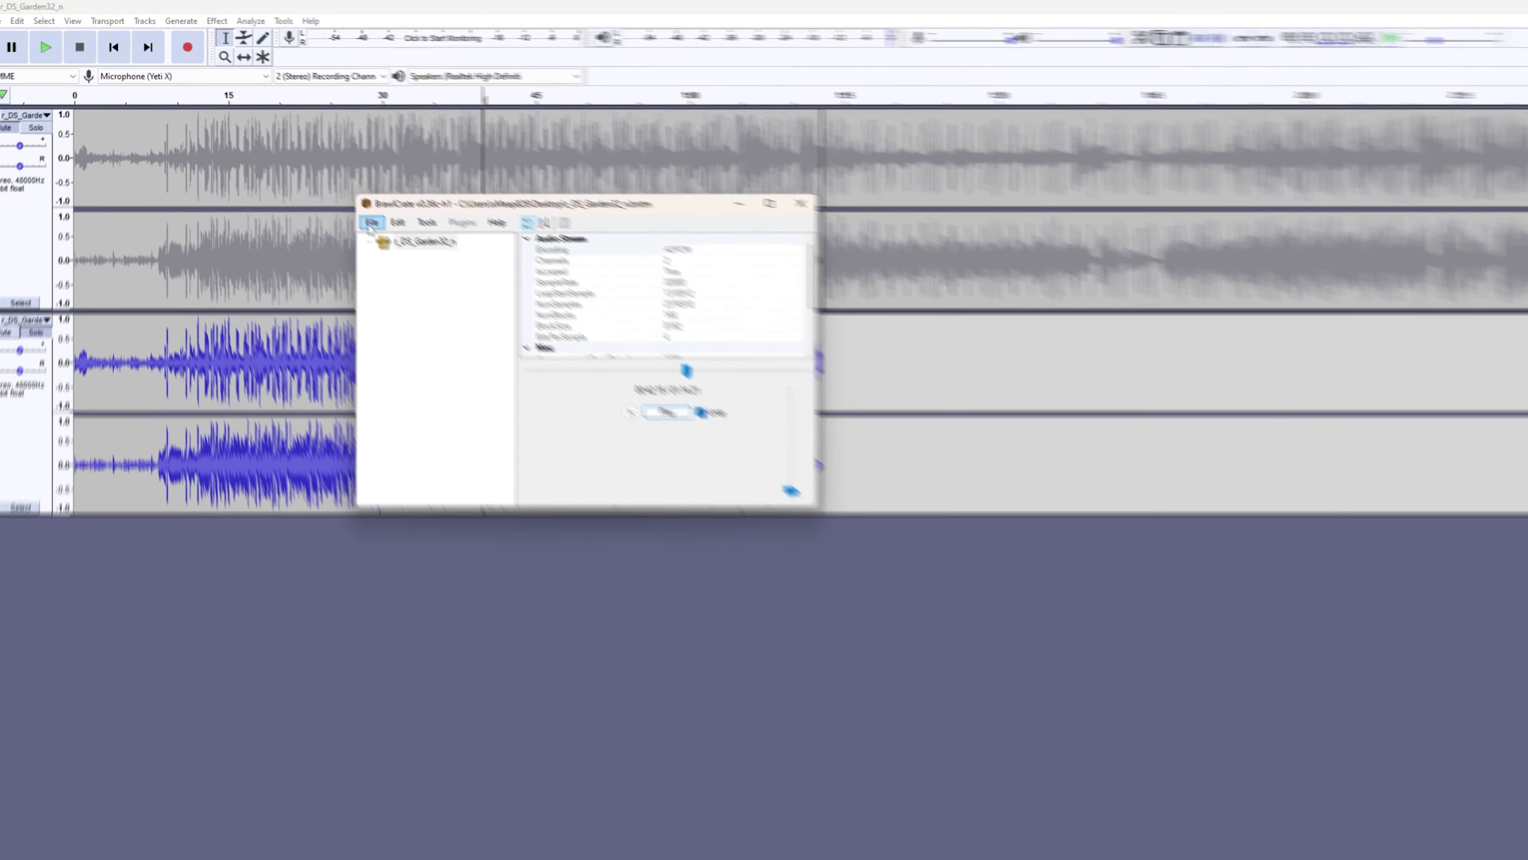
pyautogui.click(340, 196)
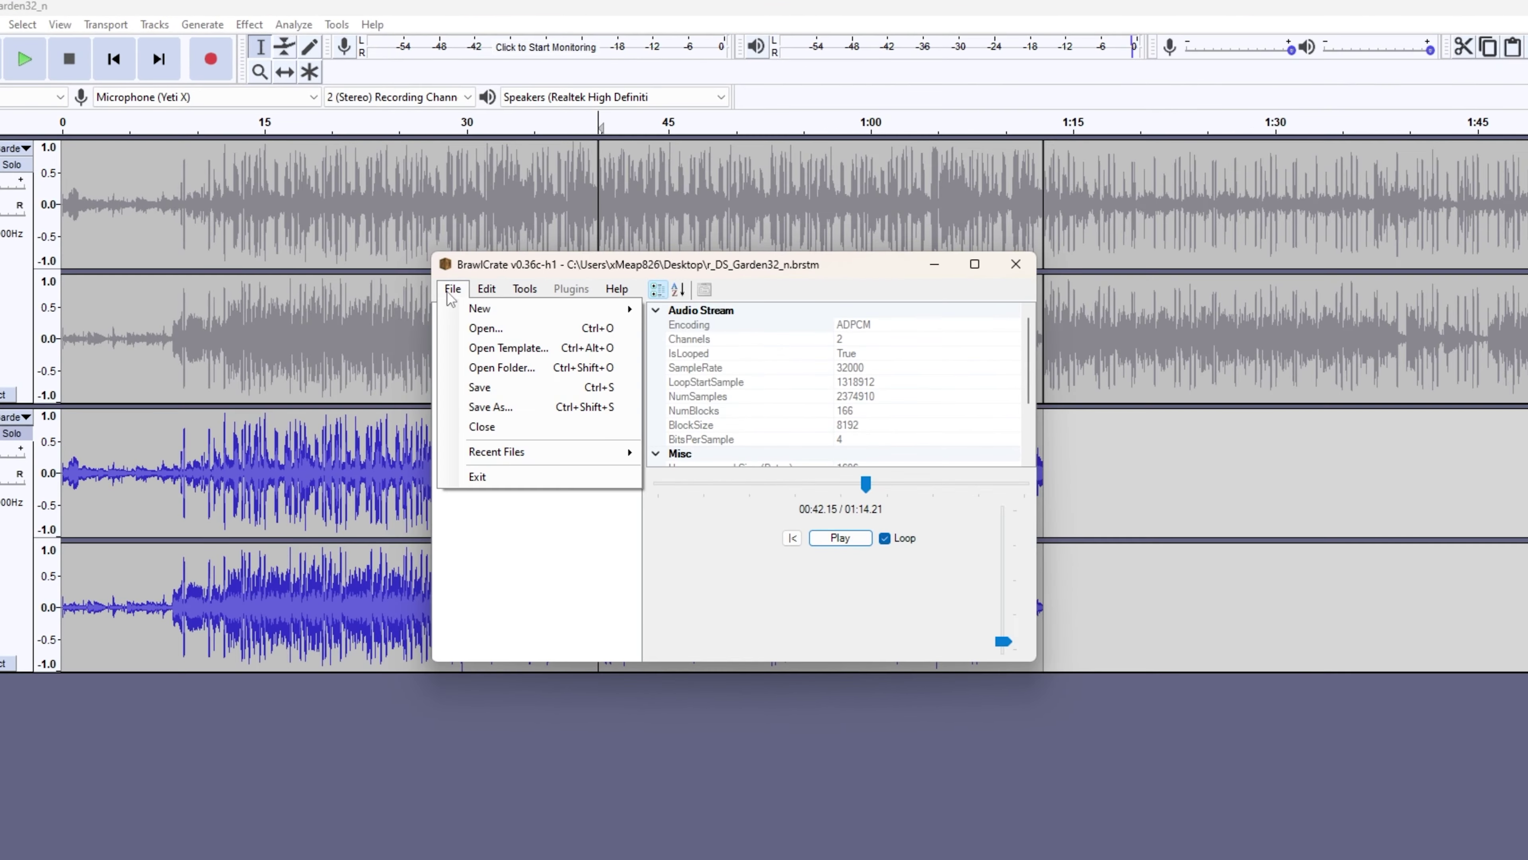
pyautogui.moveTo(384, 211)
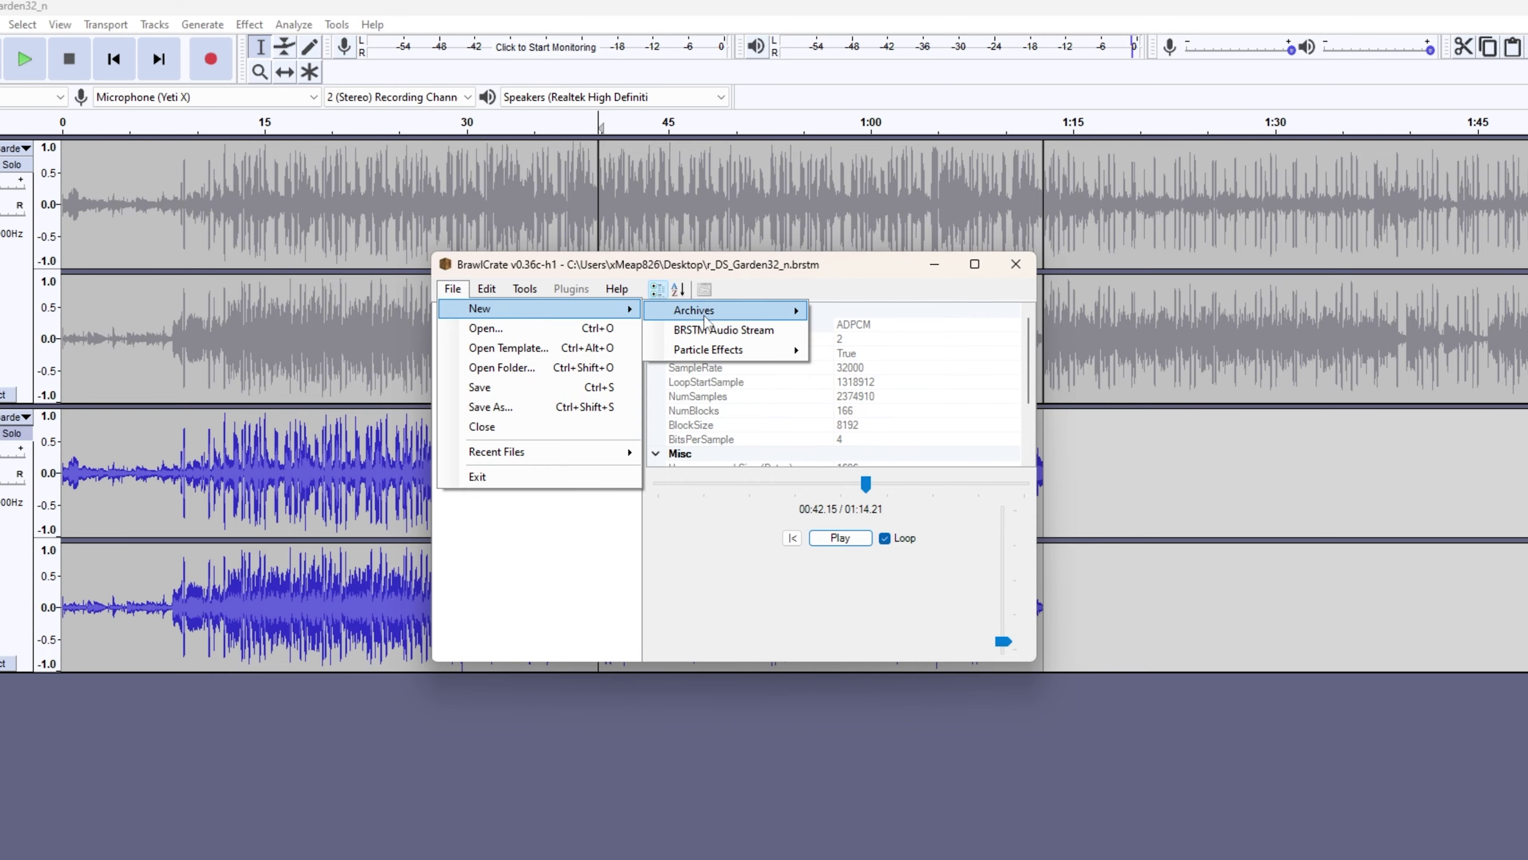
pyautogui.click(730, 331)
pyautogui.doubleClick(721, 424)
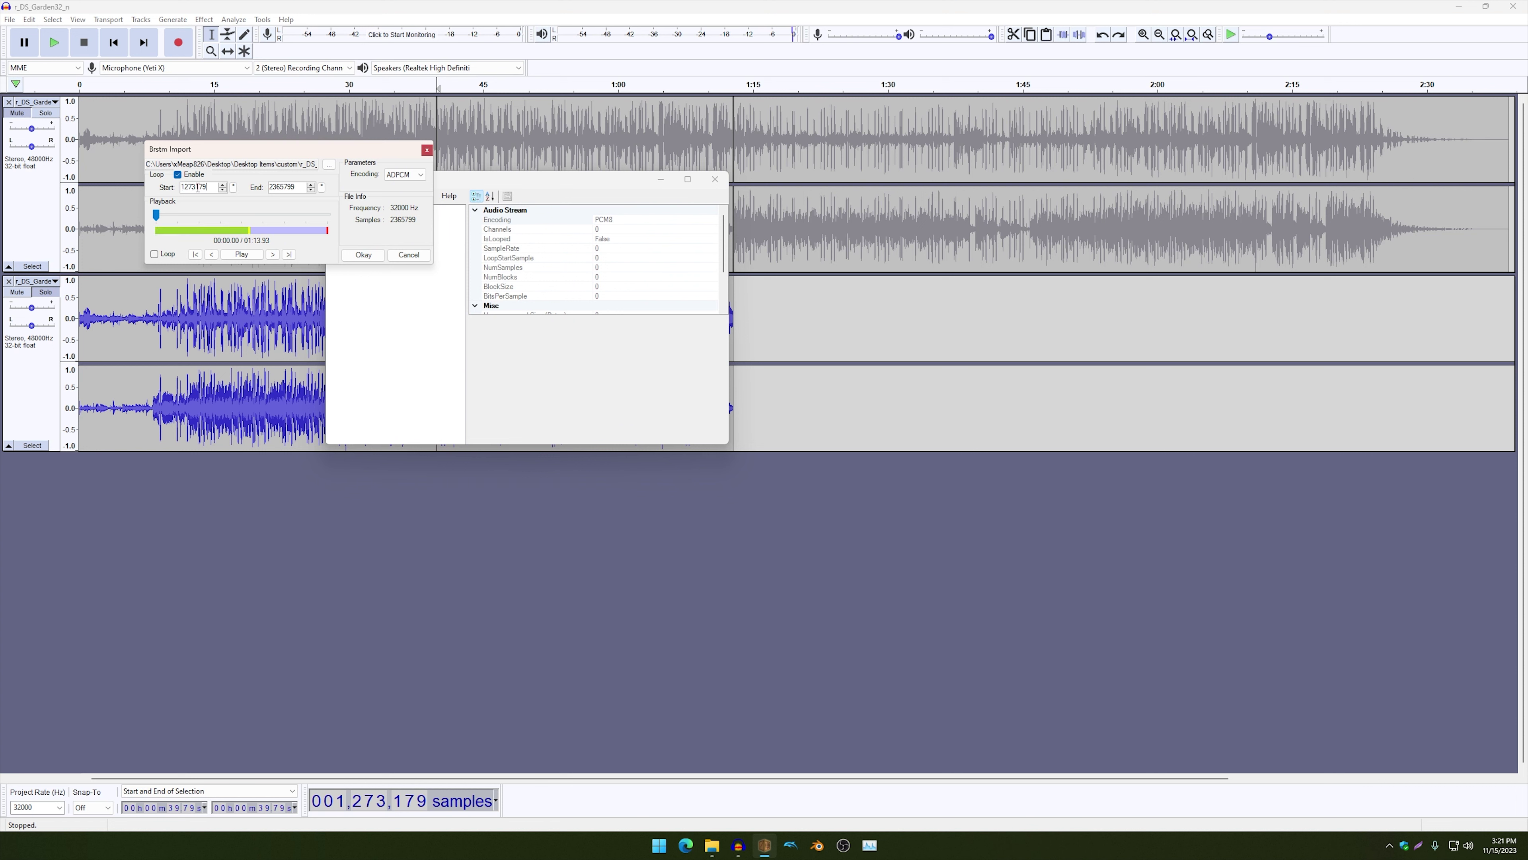
# - Play the Brstm Import preview looped near the track end, then return to Audacity near 1:13
pyautogui.click(165, 255)
pyautogui.click(323, 215)
pyautogui.click(260, 255)
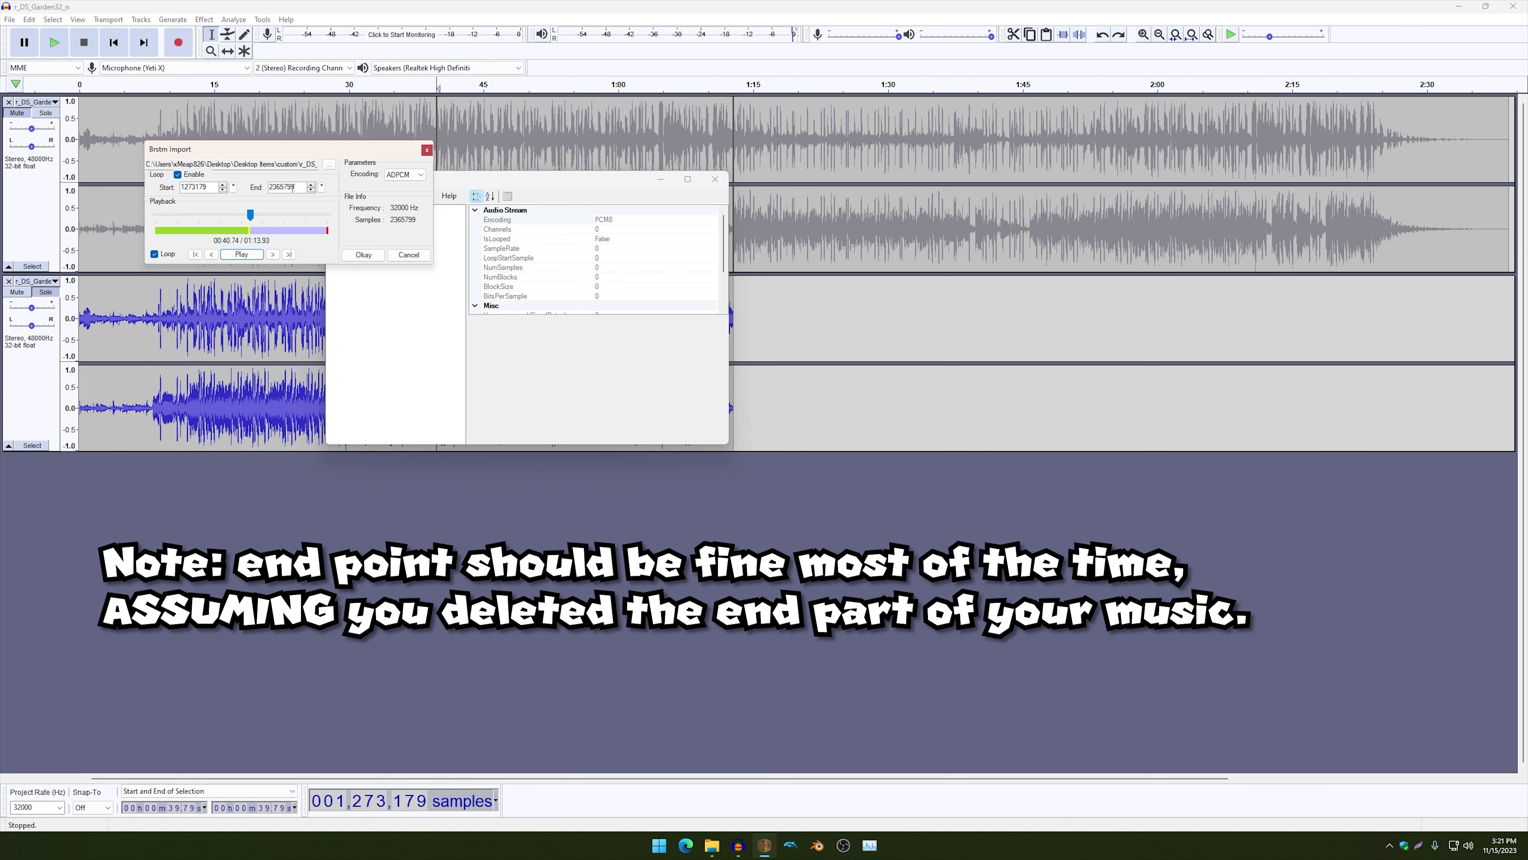
pyautogui.click(656, 5)
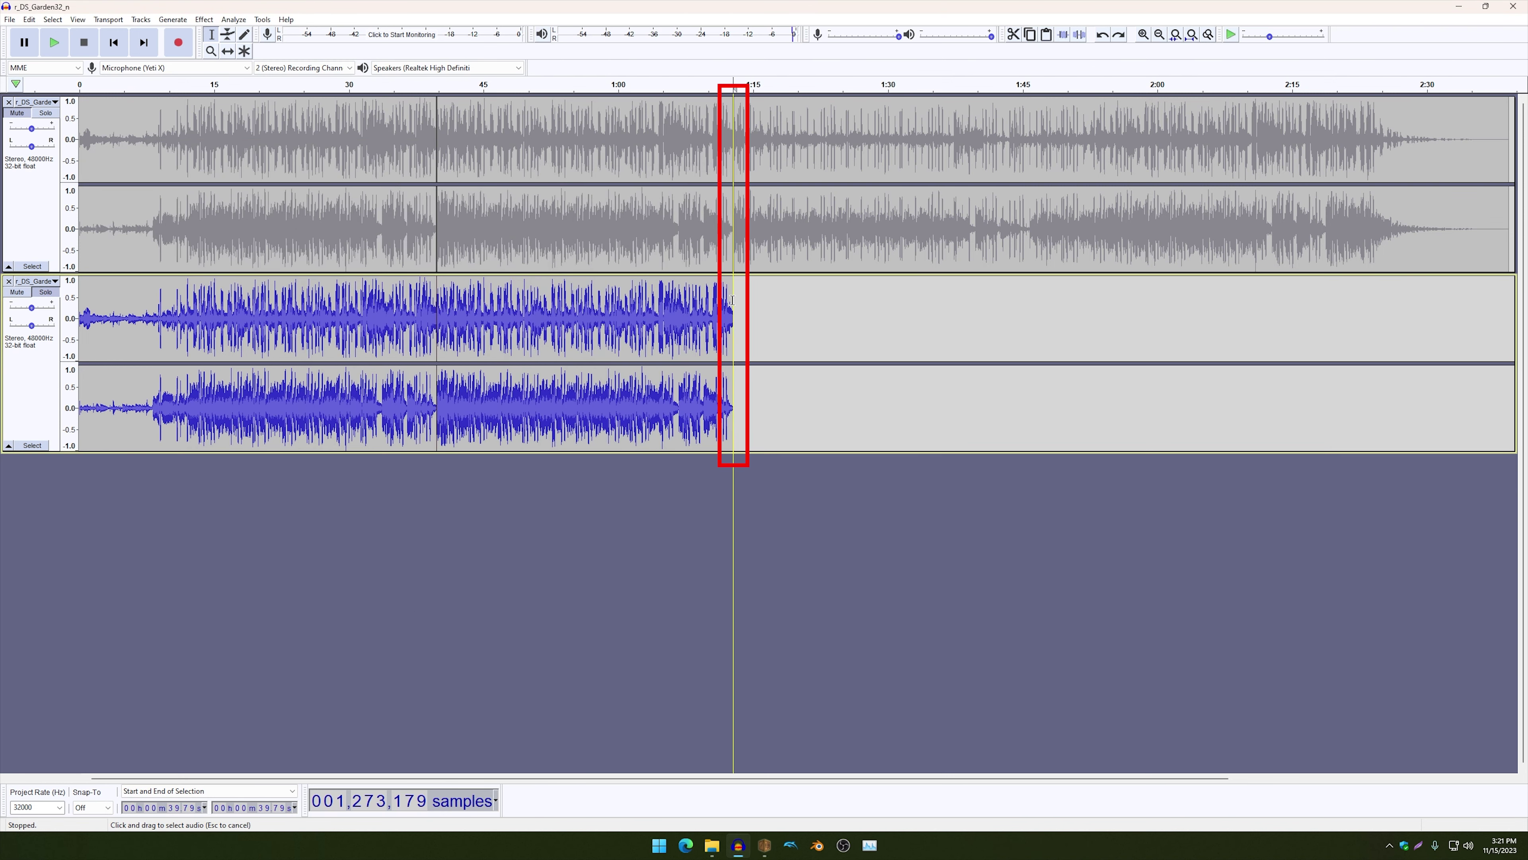
# - Set the loop end to sample 2329186 and audition the preview across the loop point
pyautogui.click(734, 245)
pyautogui.click(760, 847)
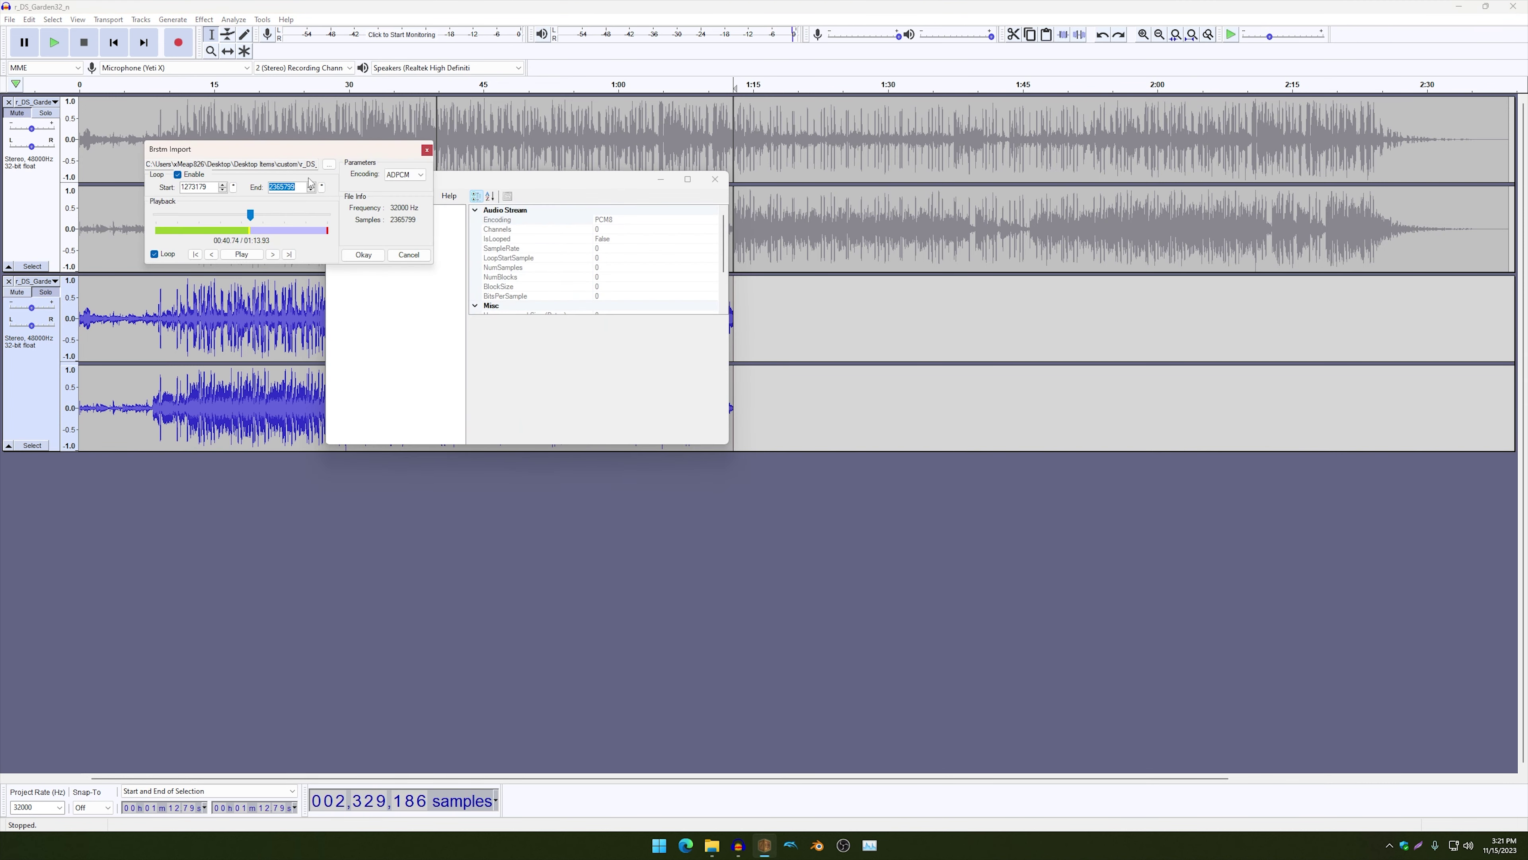
pyautogui.doubleClick(283, 191)
pyautogui.write('2329186')
pyautogui.click(308, 234)
pyautogui.click(251, 256)
pyautogui.click(242, 254)
# - Encode the looped stream and save it as r_DS_Garden32_n.brstm
pyautogui.click(360, 255)
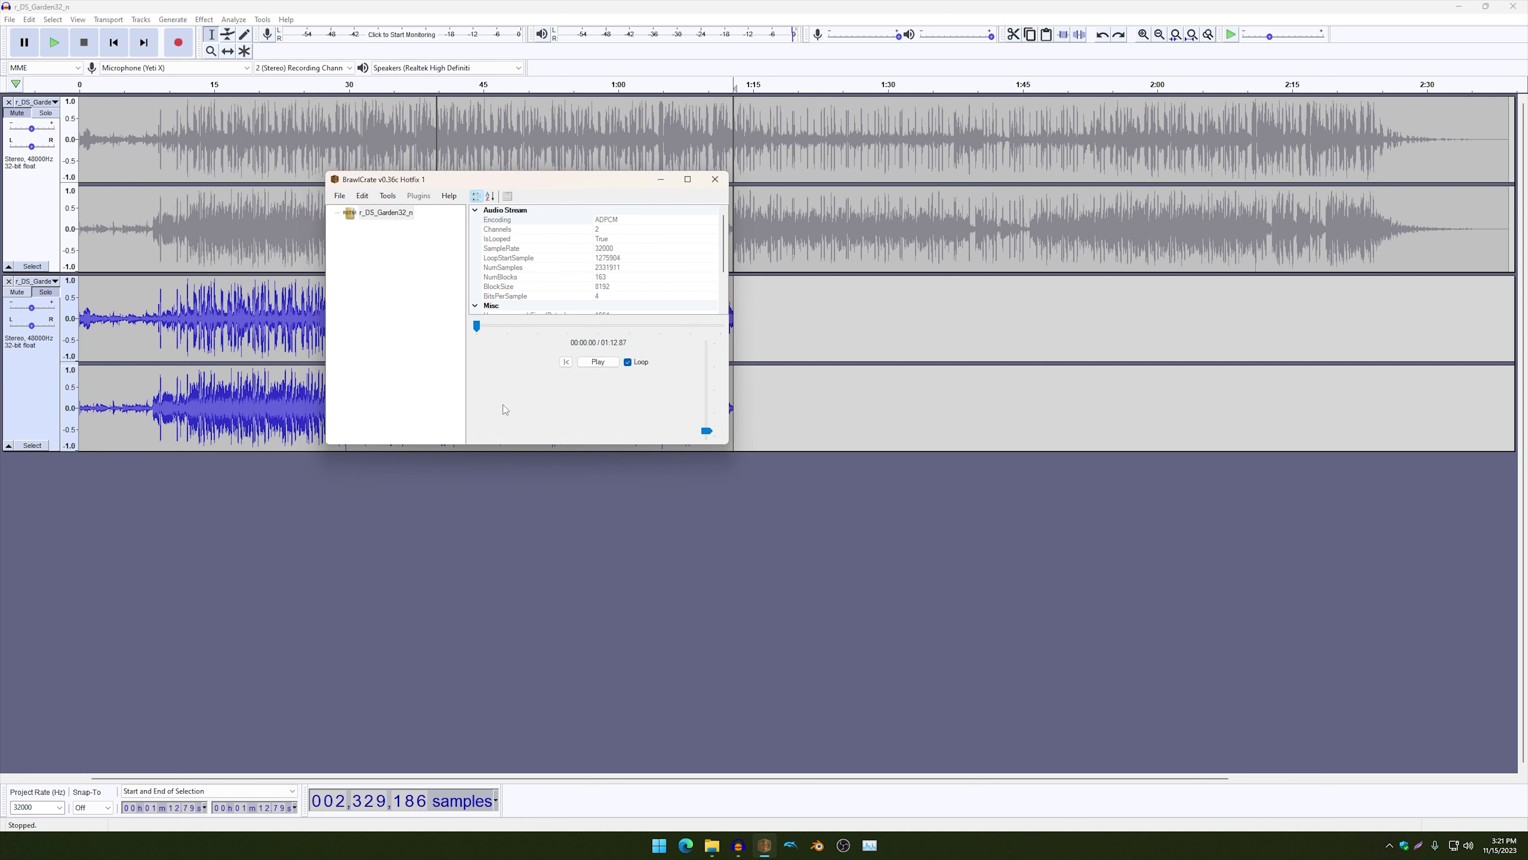
pyautogui.hotkey('ctrl', 's')
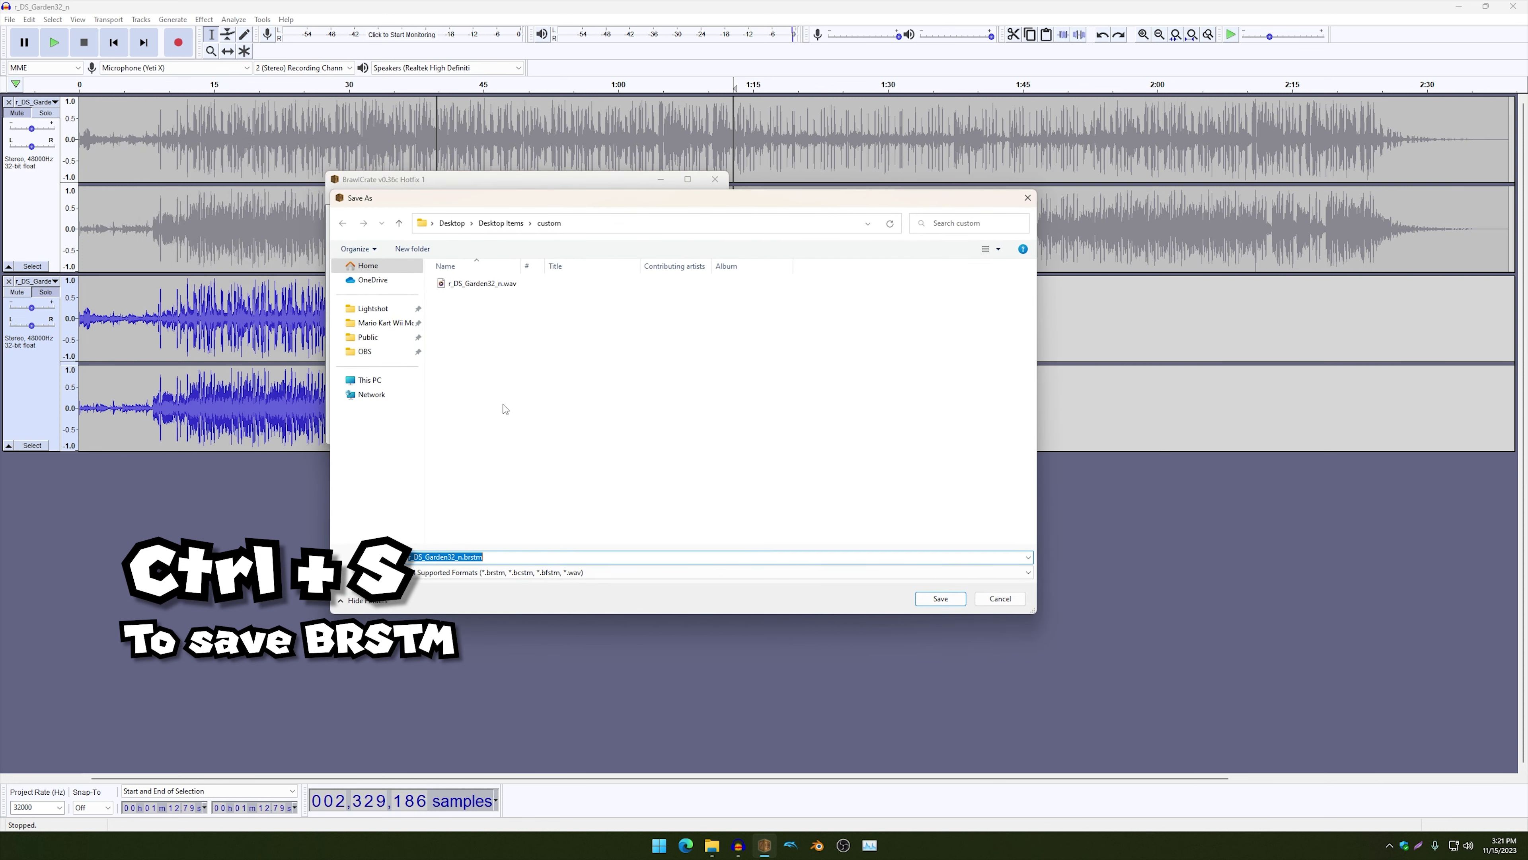
pyautogui.press('Return')
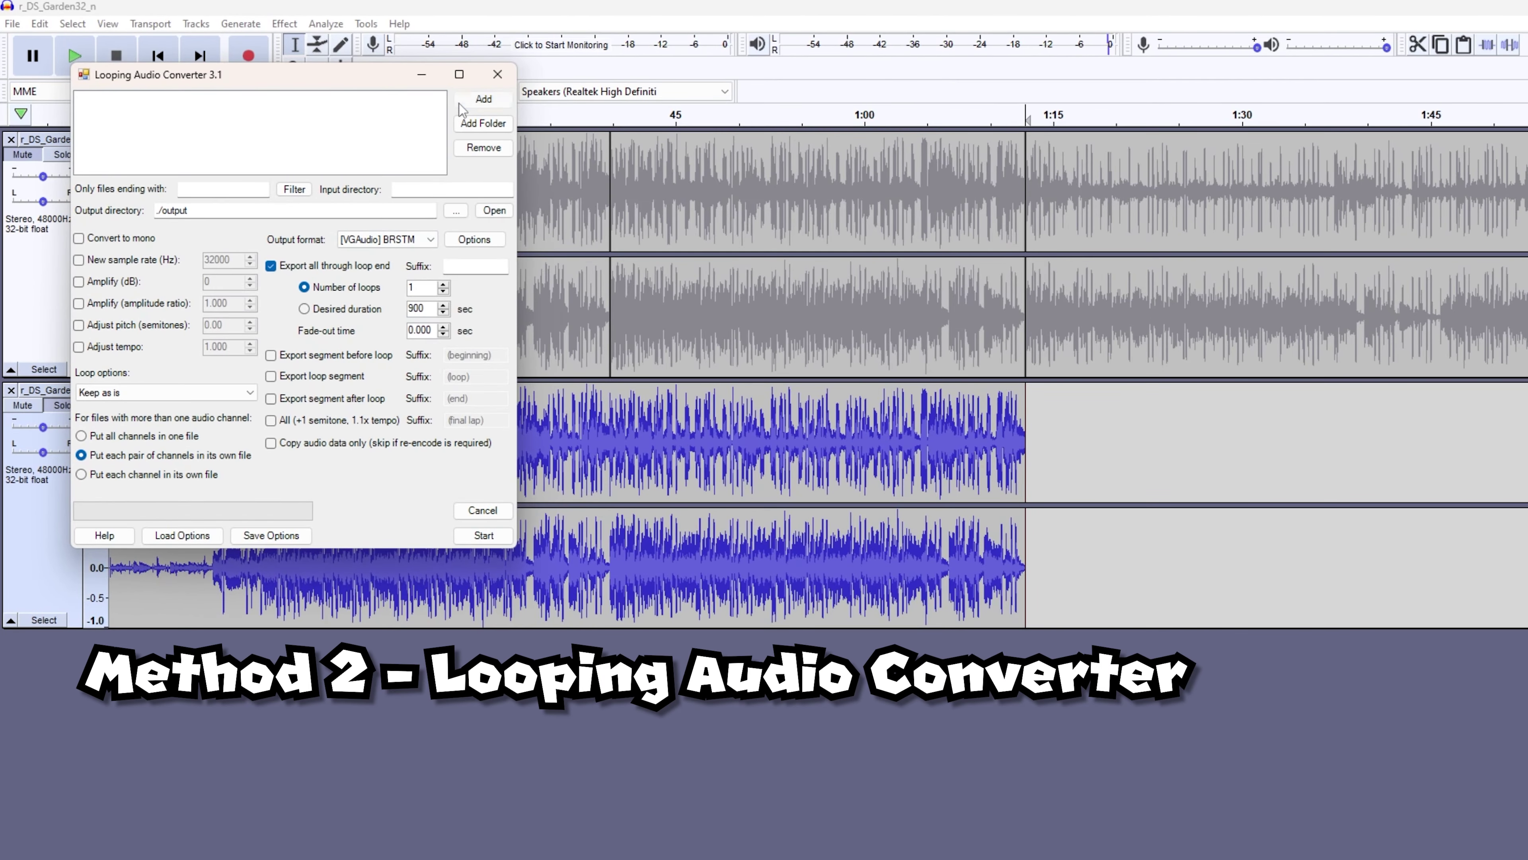
# - Add r_DS_Garden32_n.wav to the queue and set the output folder to the Desktop
pyautogui.click(345, 73)
pyautogui.doubleClick(345, 229)
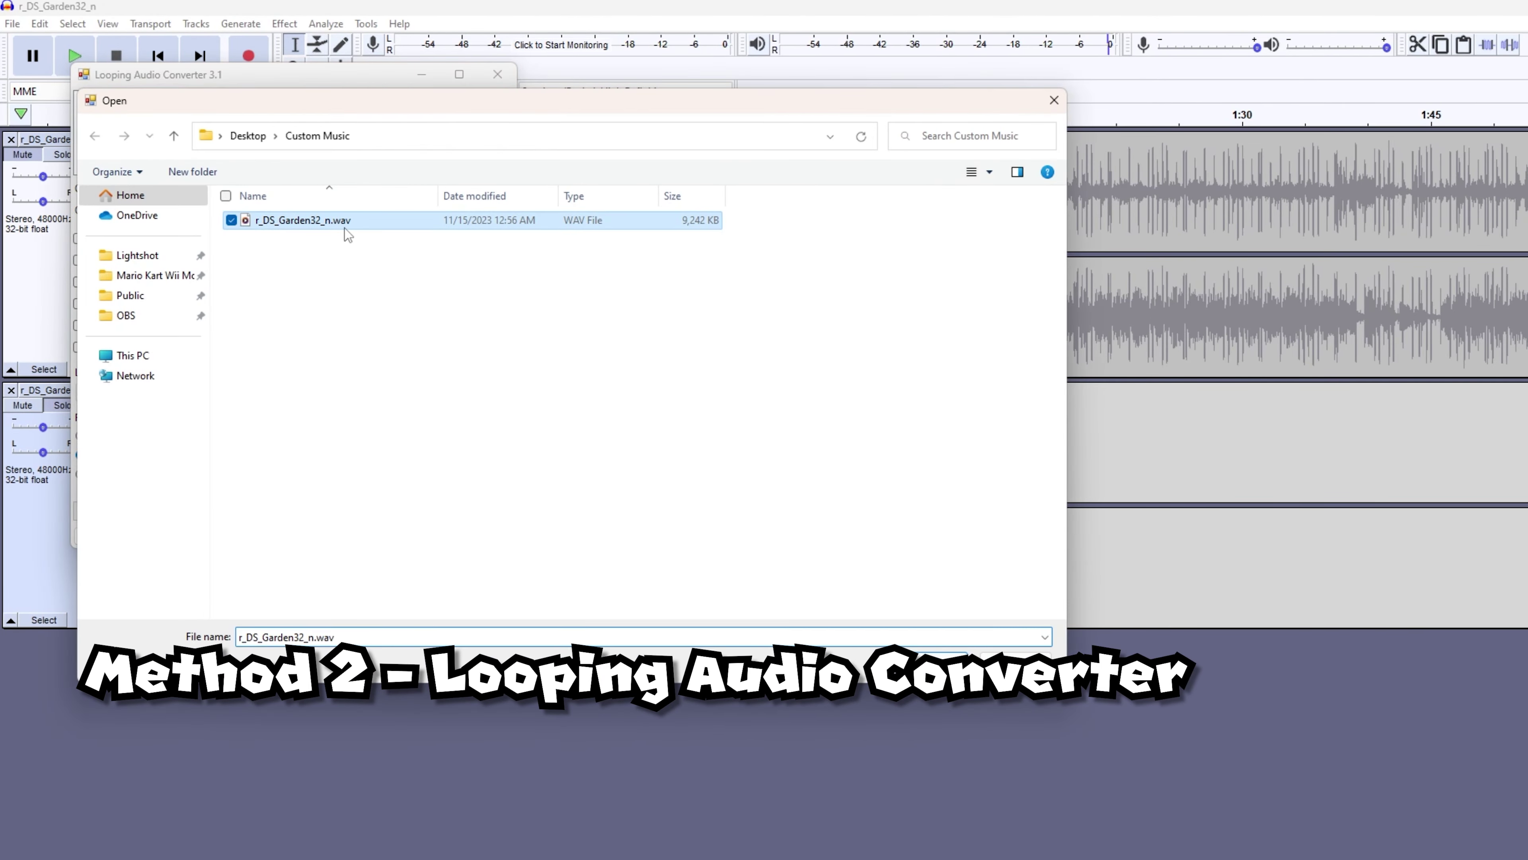
pyautogui.click(415, 192)
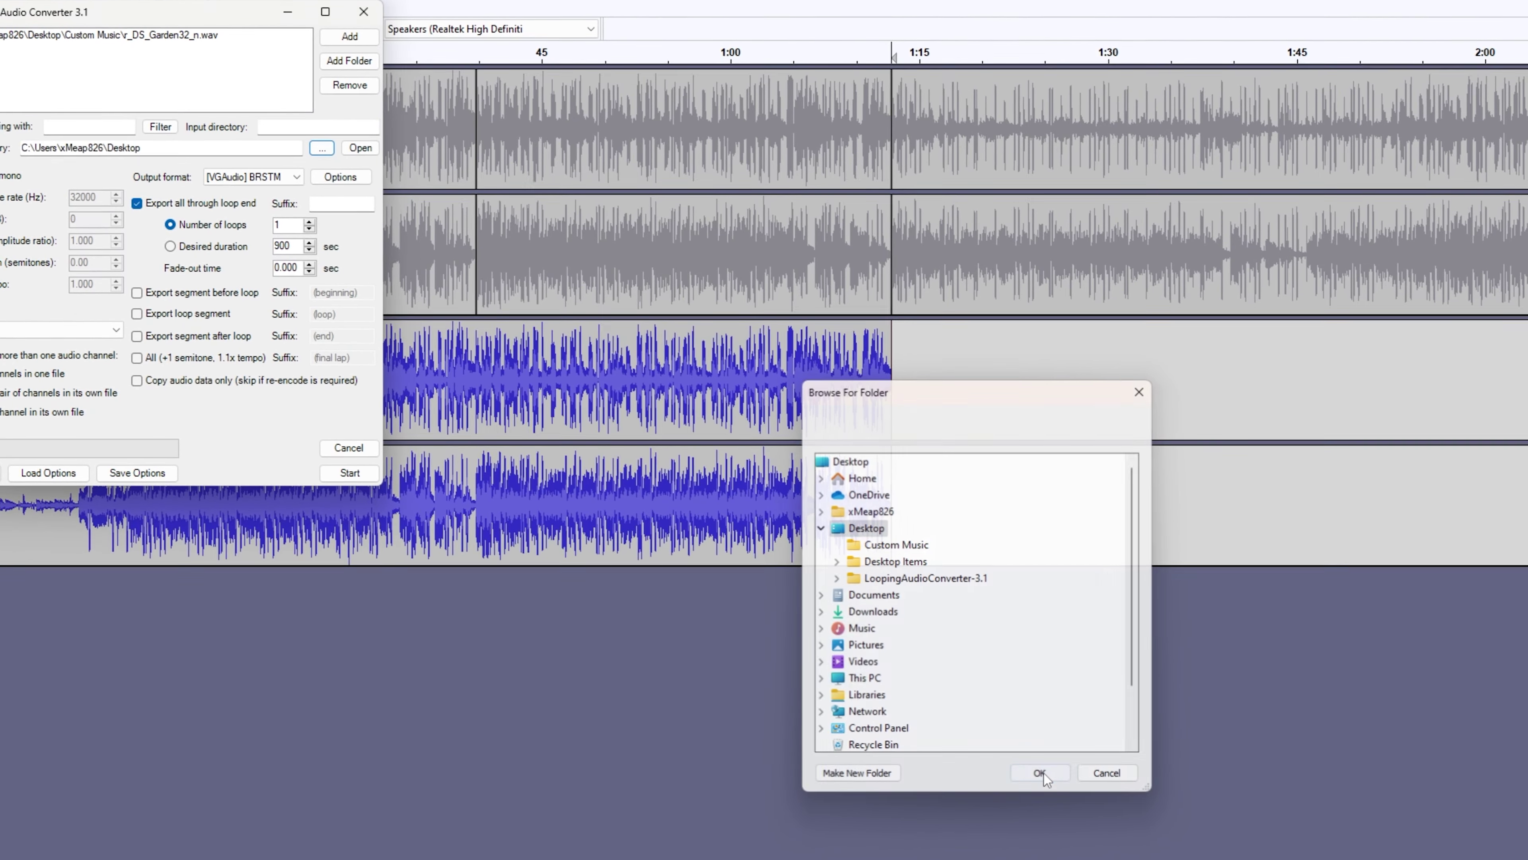
pyautogui.click(1040, 773)
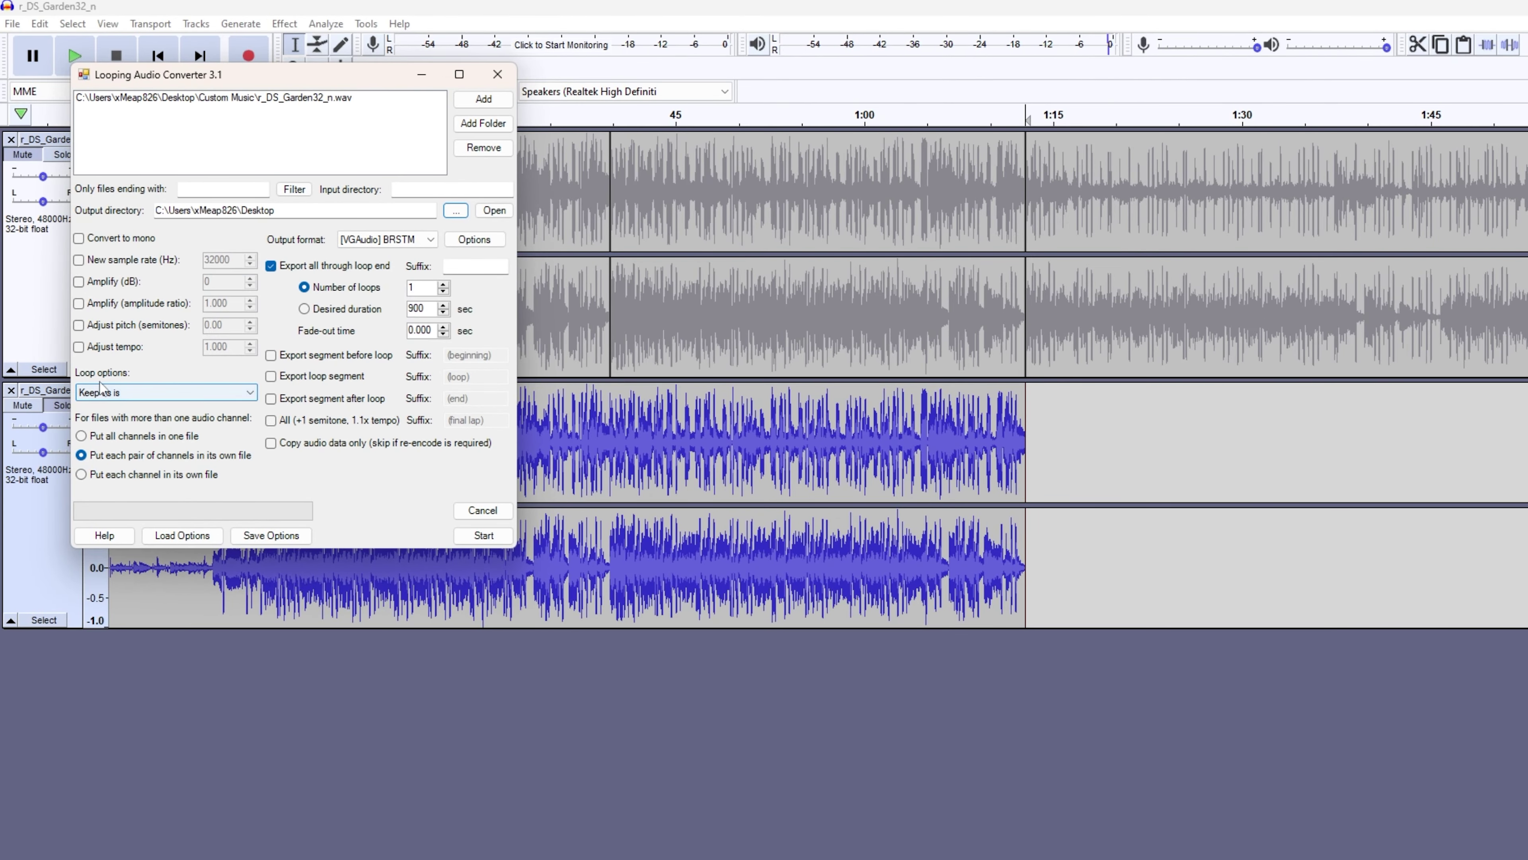
# - Set the converter to ask about non-looping files and put all channels in one file
pyautogui.click(150, 392)
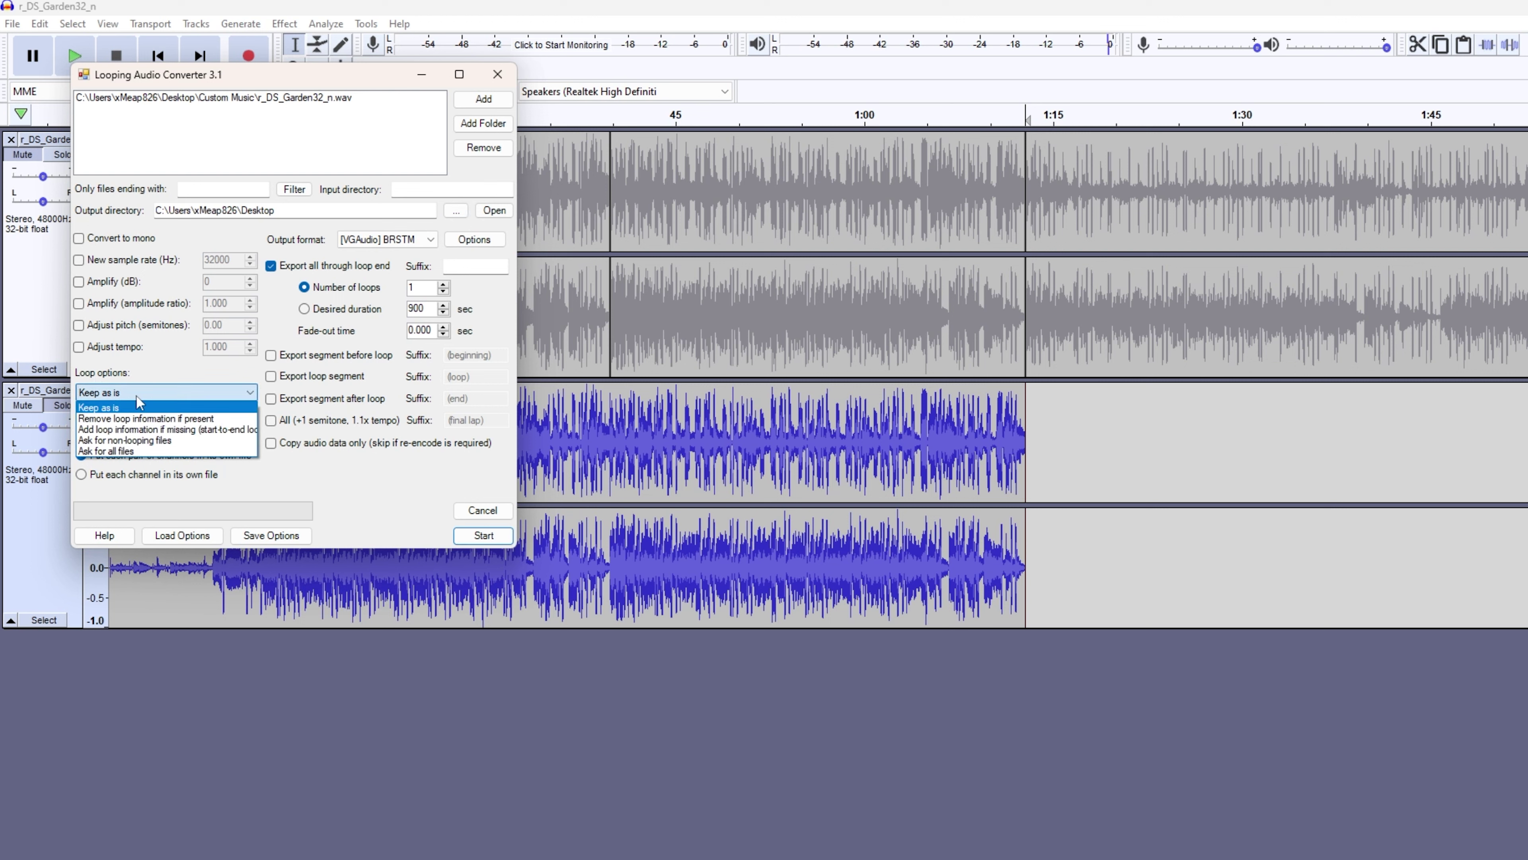
pyautogui.click(163, 443)
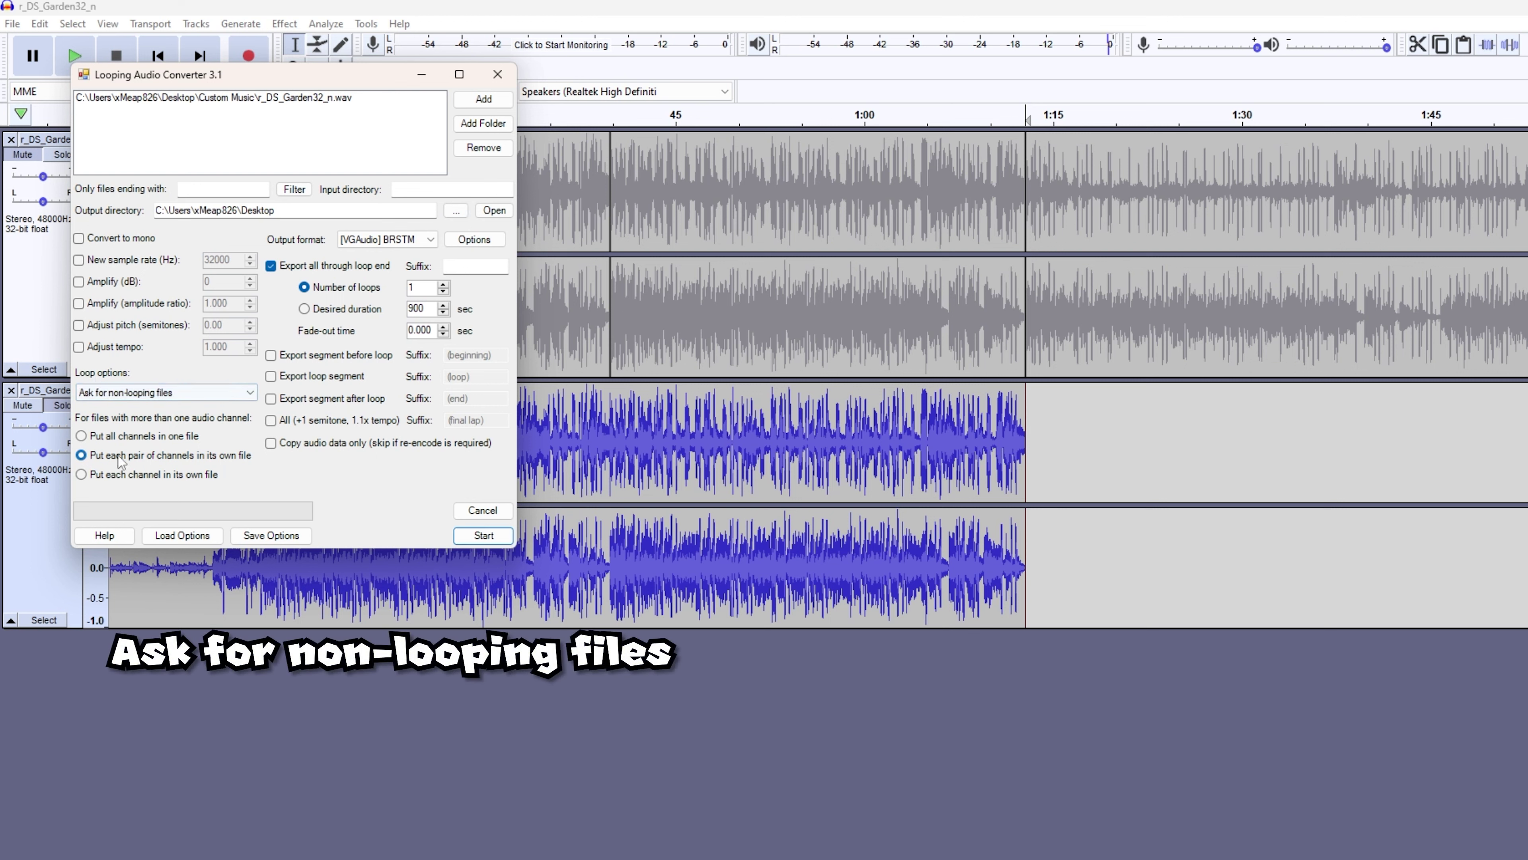
pyautogui.click(106, 438)
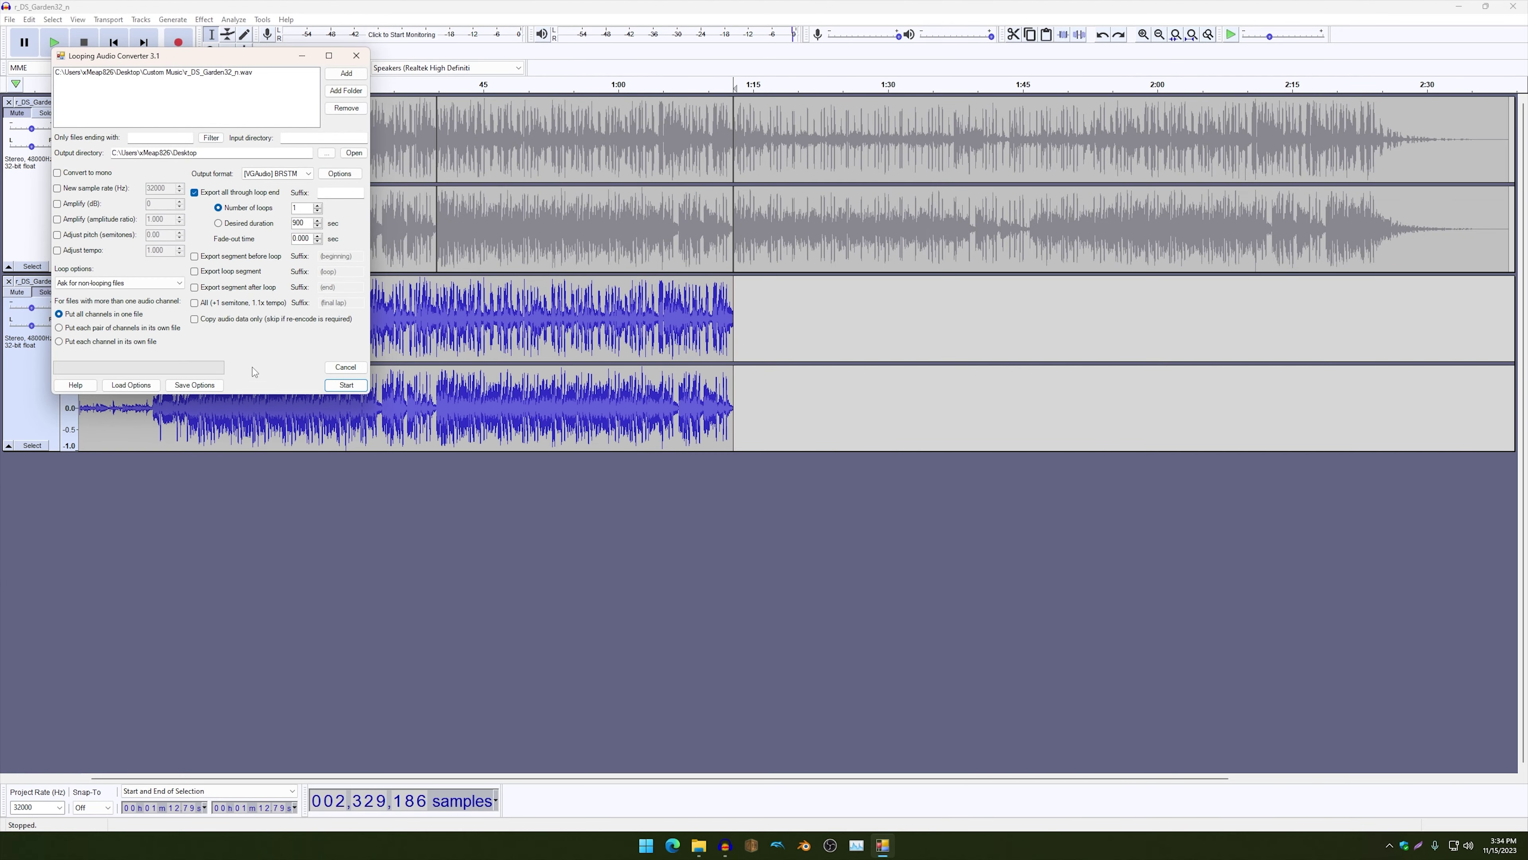
# - Start the conversion and enter loop start sample 1273179, matching 39.79 s in Audacity
pyautogui.click(435, 299)
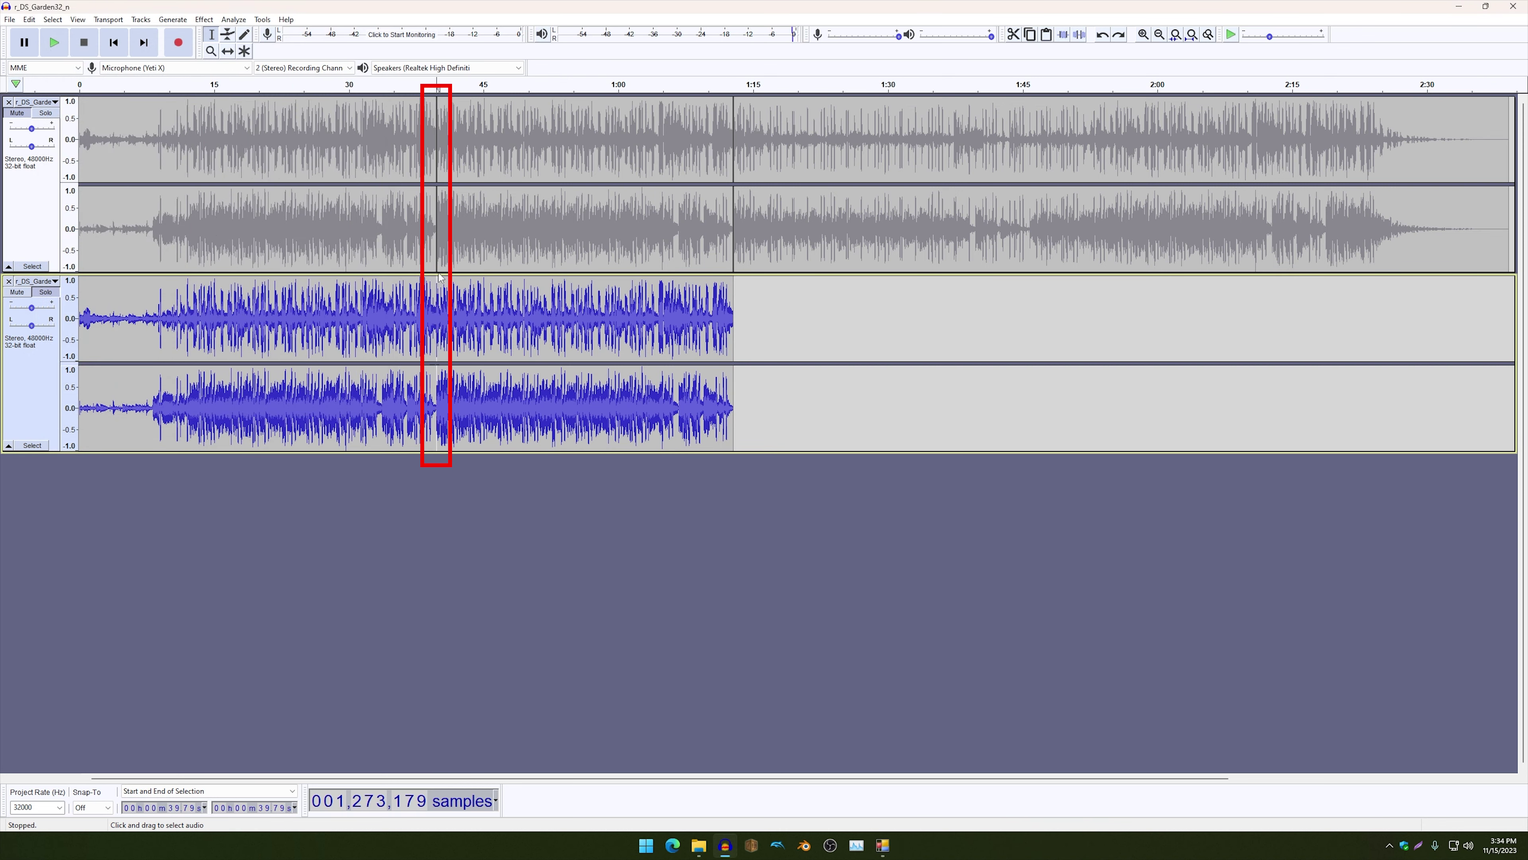
pyautogui.click(883, 845)
pyautogui.click(347, 384)
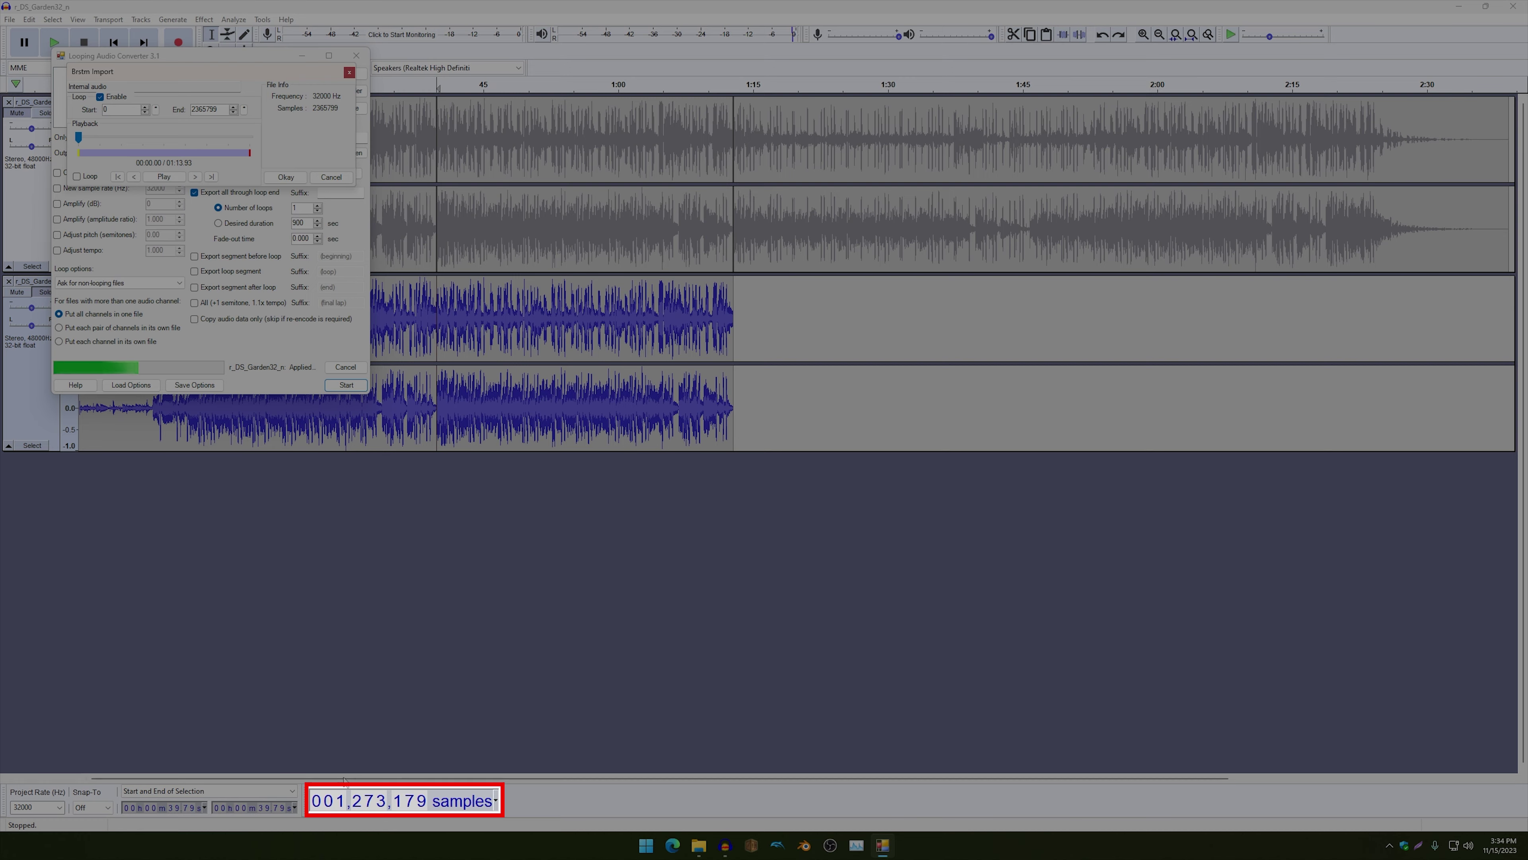
pyautogui.write('1')
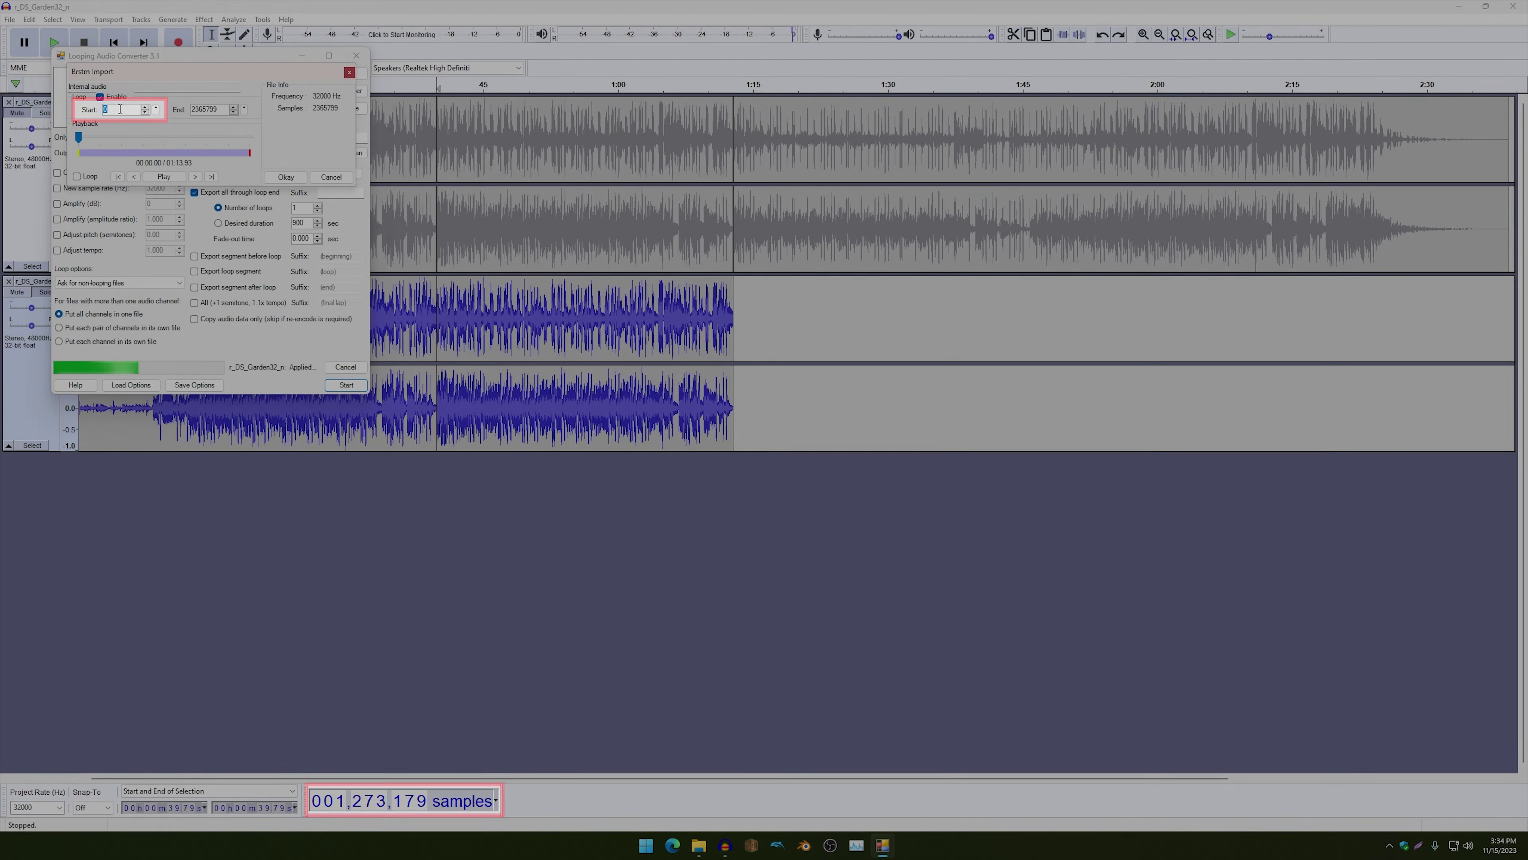
pyautogui.write('273179')
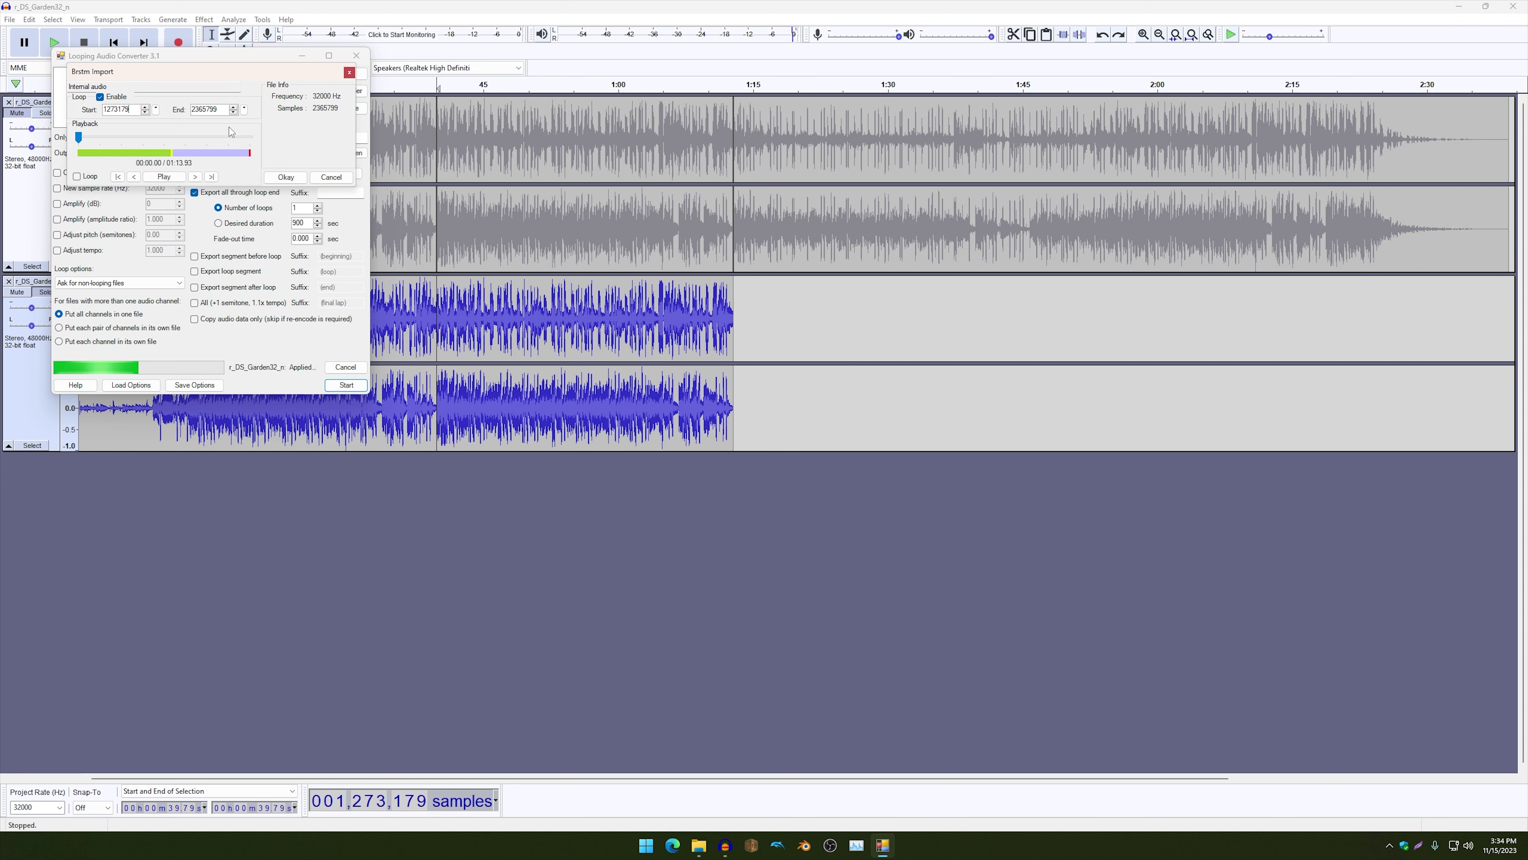
# - Set the loop end to sample 2329186, matching the 1:12.79 point in Audacity
pyautogui.click(726, 845)
pyautogui.click(734, 295)
pyautogui.click(882, 845)
pyautogui.doubleClick(203, 109)
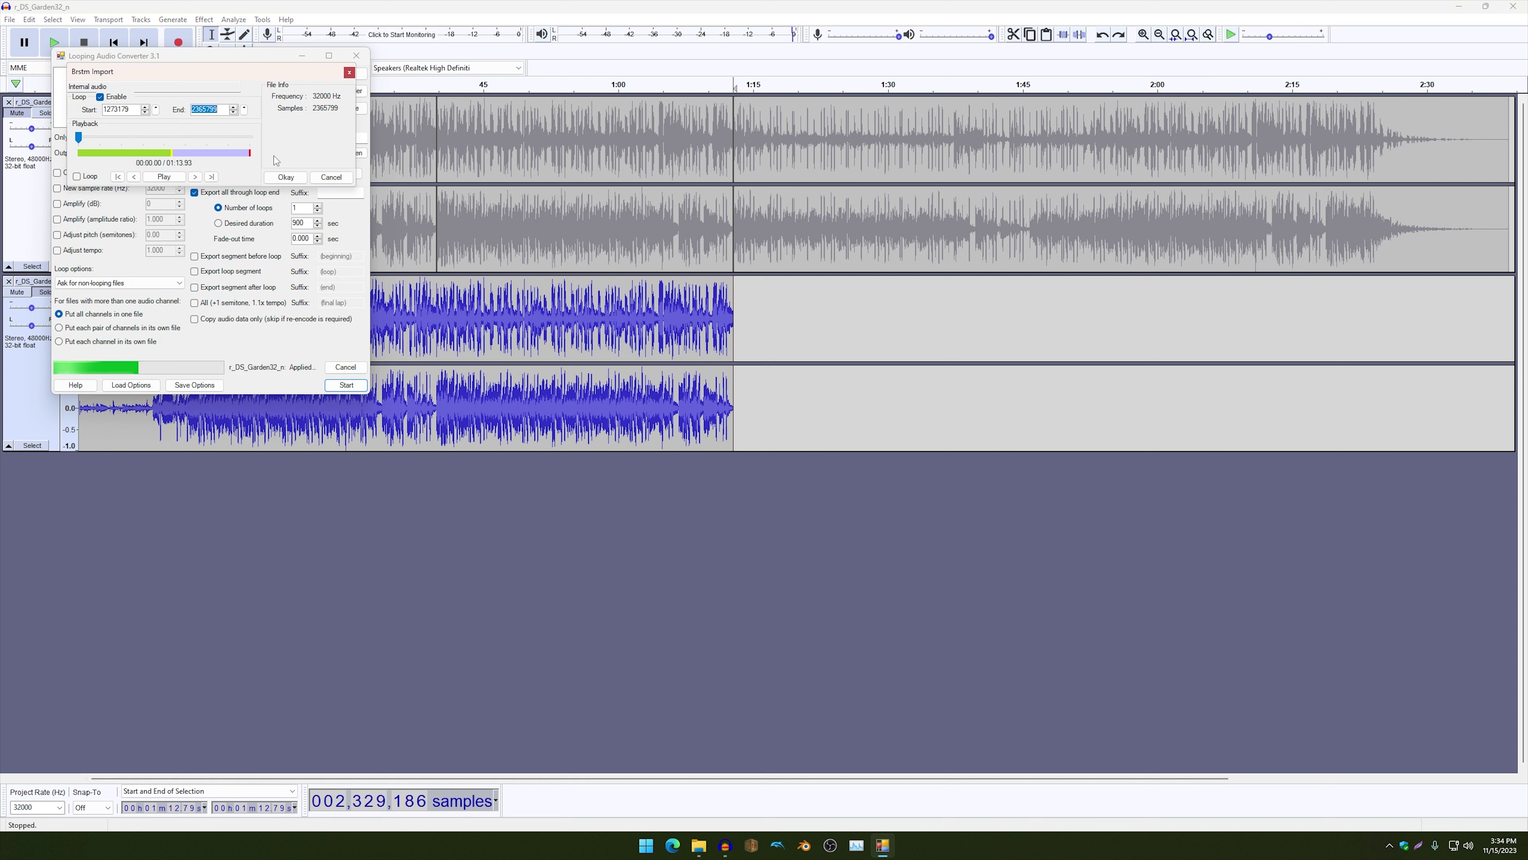
pyautogui.write('2329186')
# - Audition the looped preview across the end point, then accept the loop settings to finish converting
pyautogui.click(242, 138)
pyautogui.click(76, 176)
pyautogui.click(163, 178)
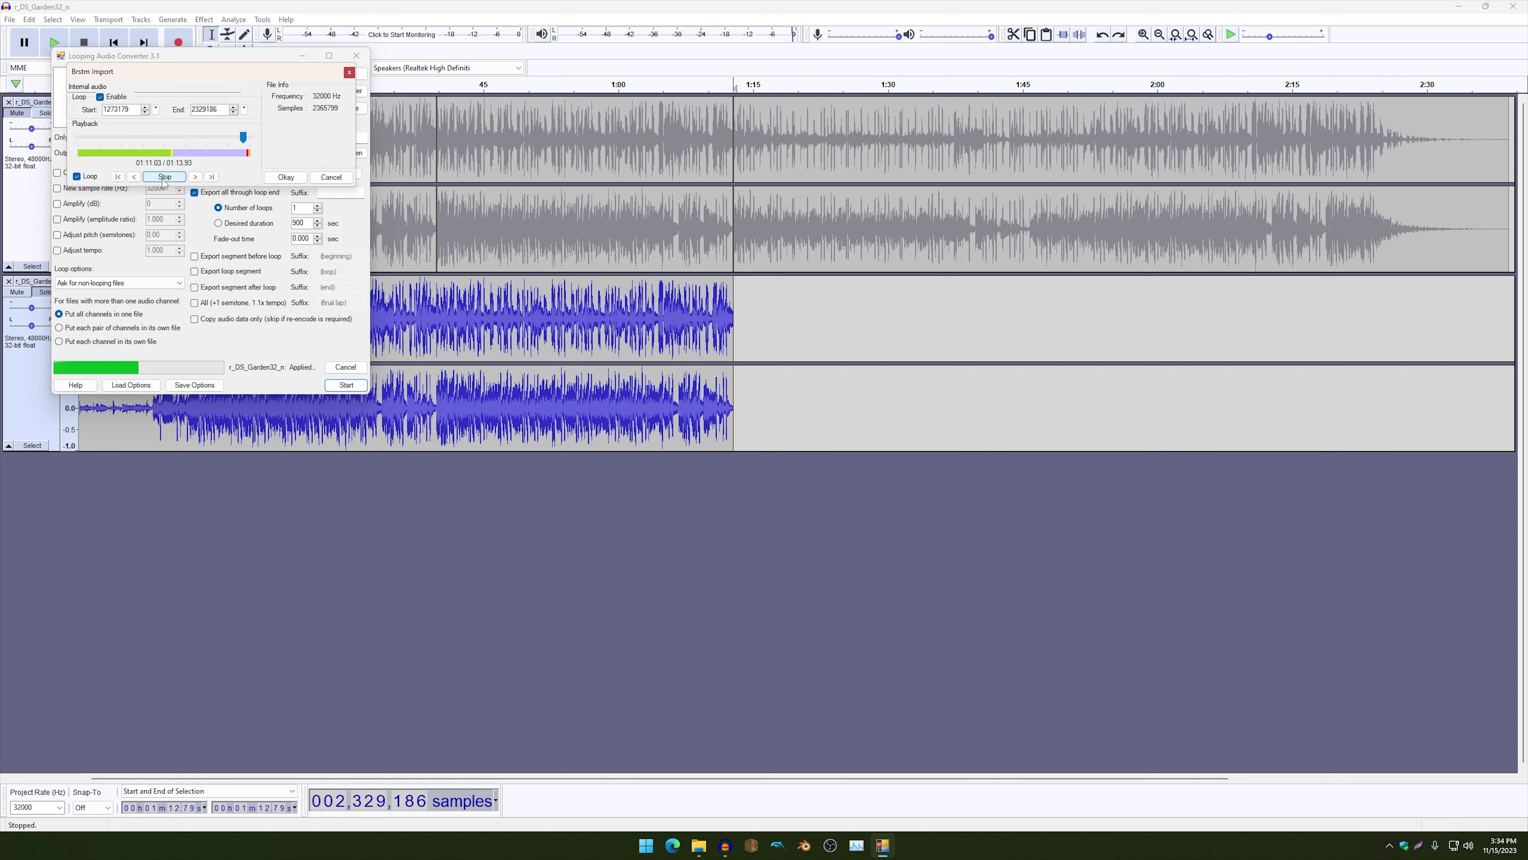
pyautogui.click(164, 177)
pyautogui.click(286, 178)
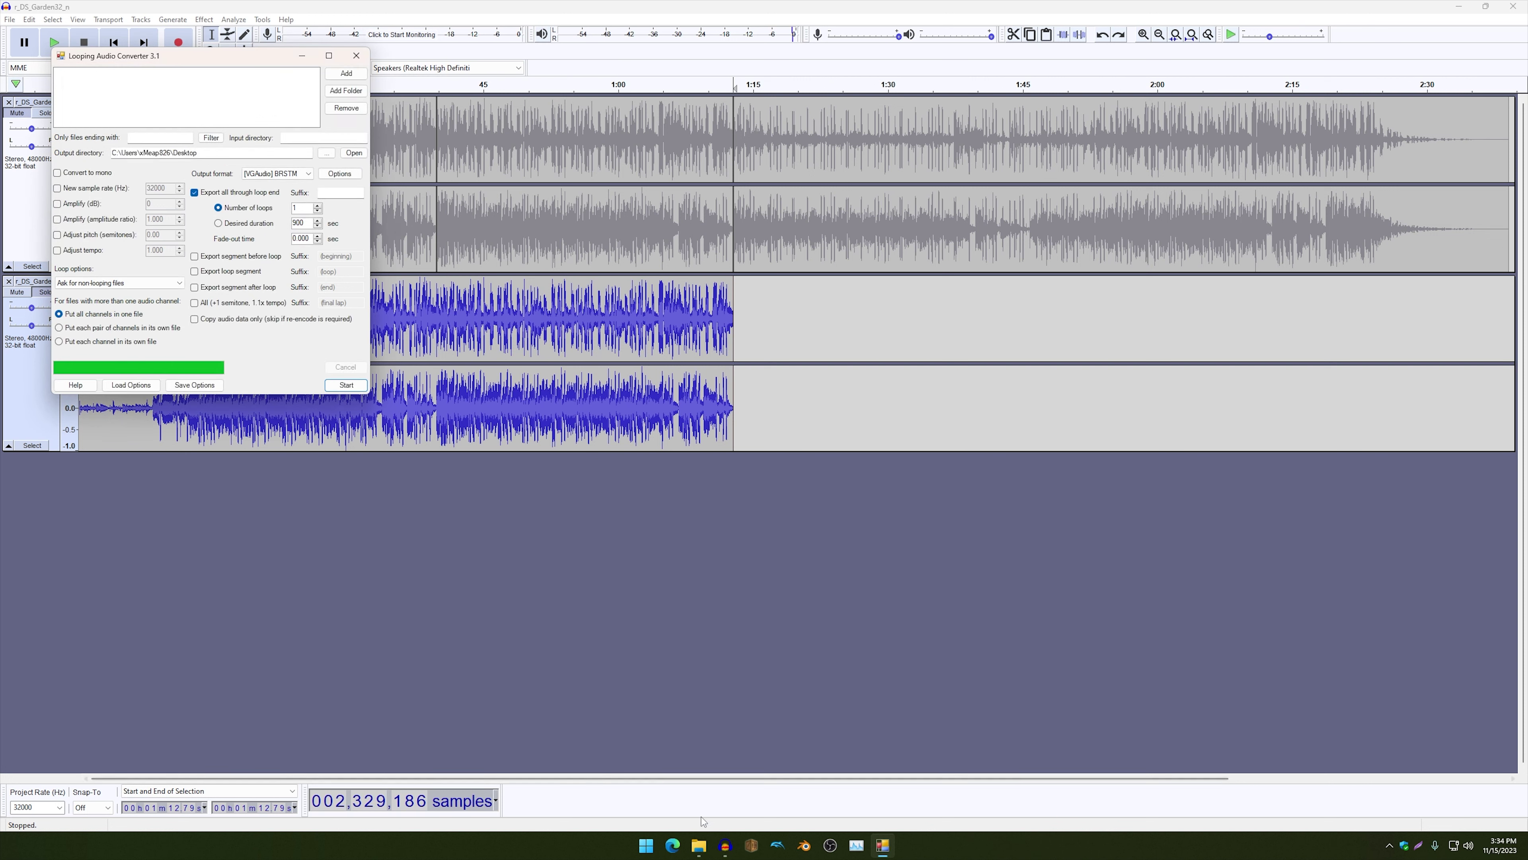
# - Open r_DS_Garden32_n.brstm from the Desktop and play it across the loop end
pyautogui.click(698, 845)
pyautogui.click(645, 424)
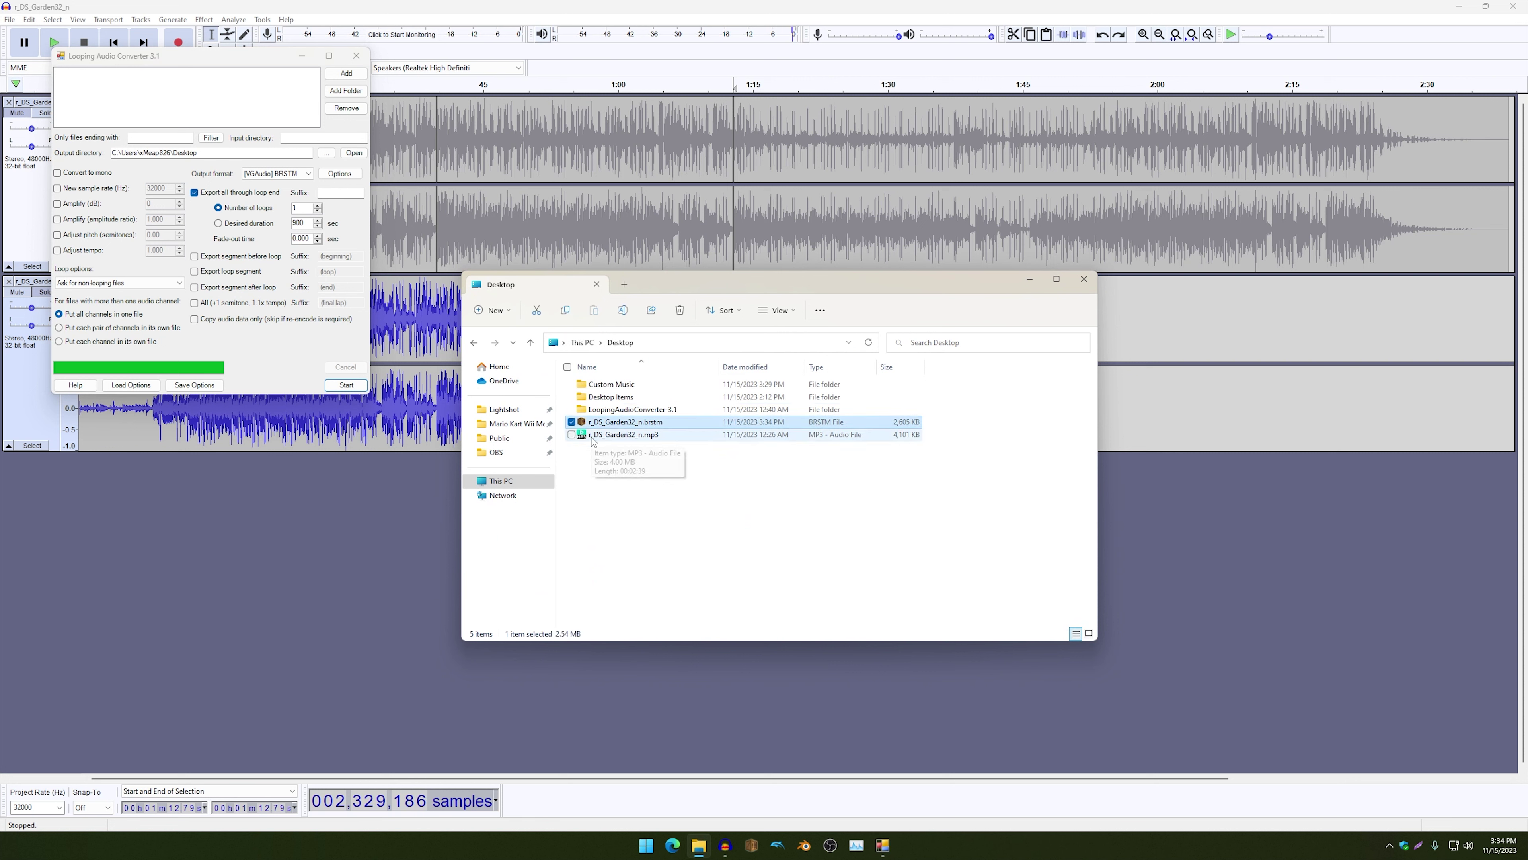
pyautogui.doubleClick(645, 424)
pyautogui.moveTo(232, 232); pyautogui.dragTo(472, 236)
pyautogui.click(349, 270)
pyautogui.click(349, 270)
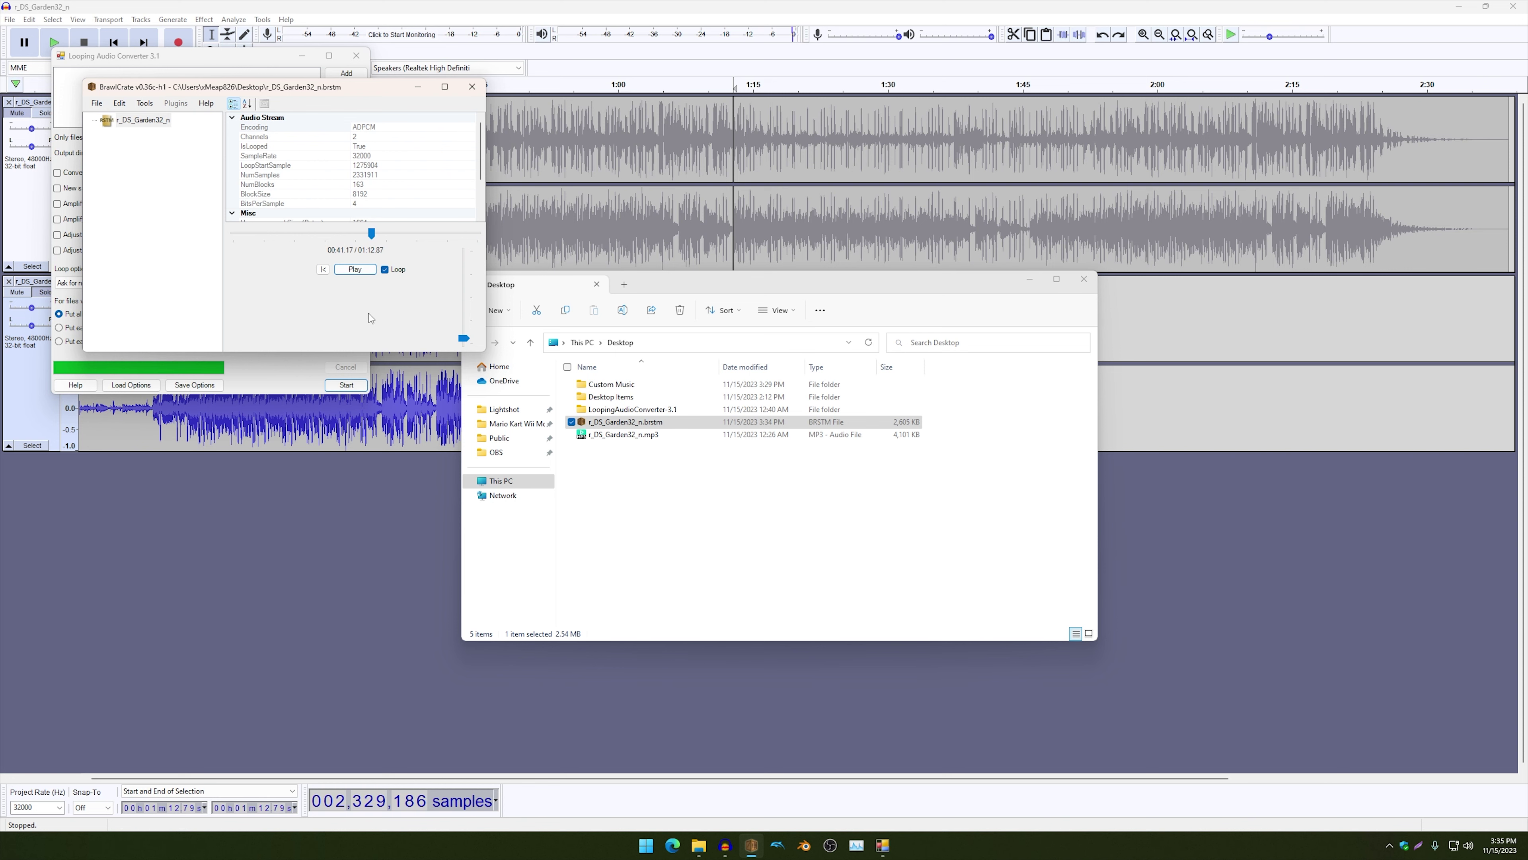